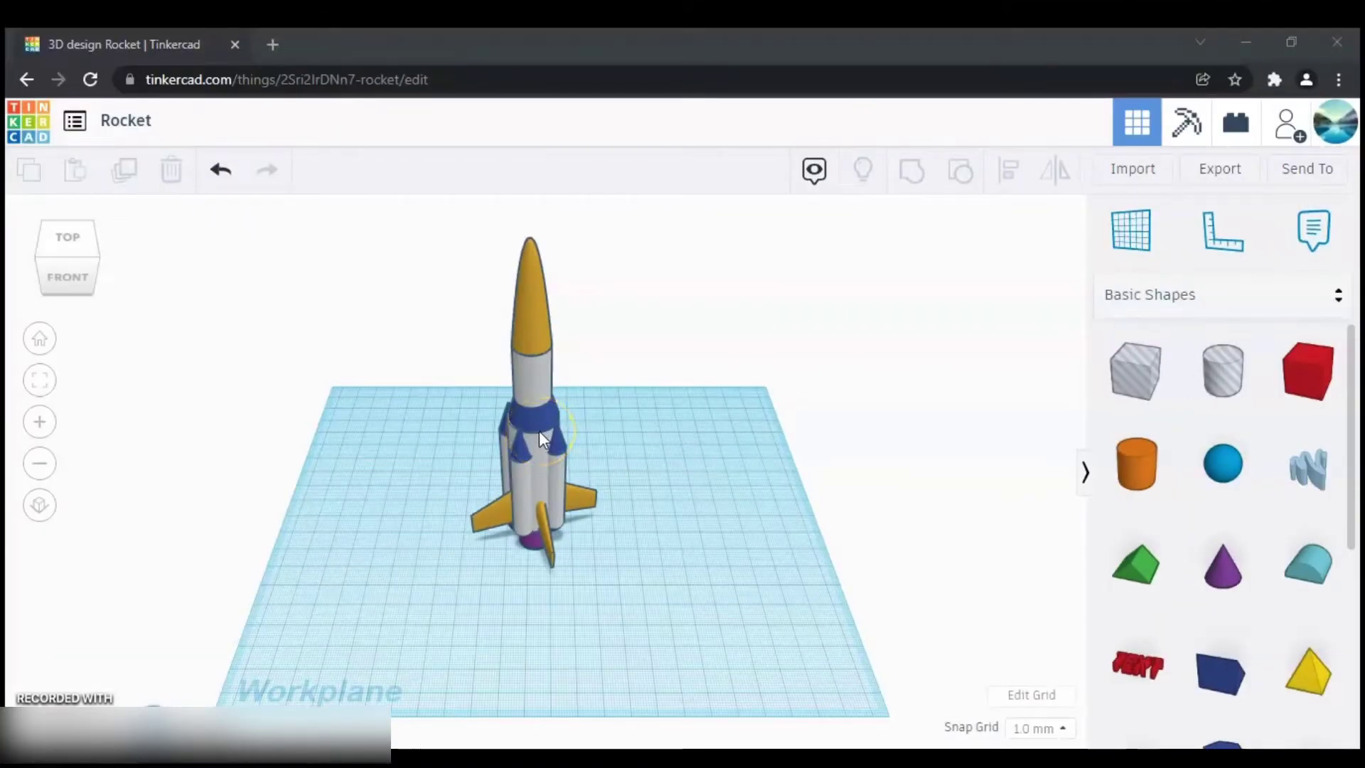
Box-select all 22 rocket parts, shift them back-left by -59 / -34, then deselect.
drag(401, 322, 711, 556)
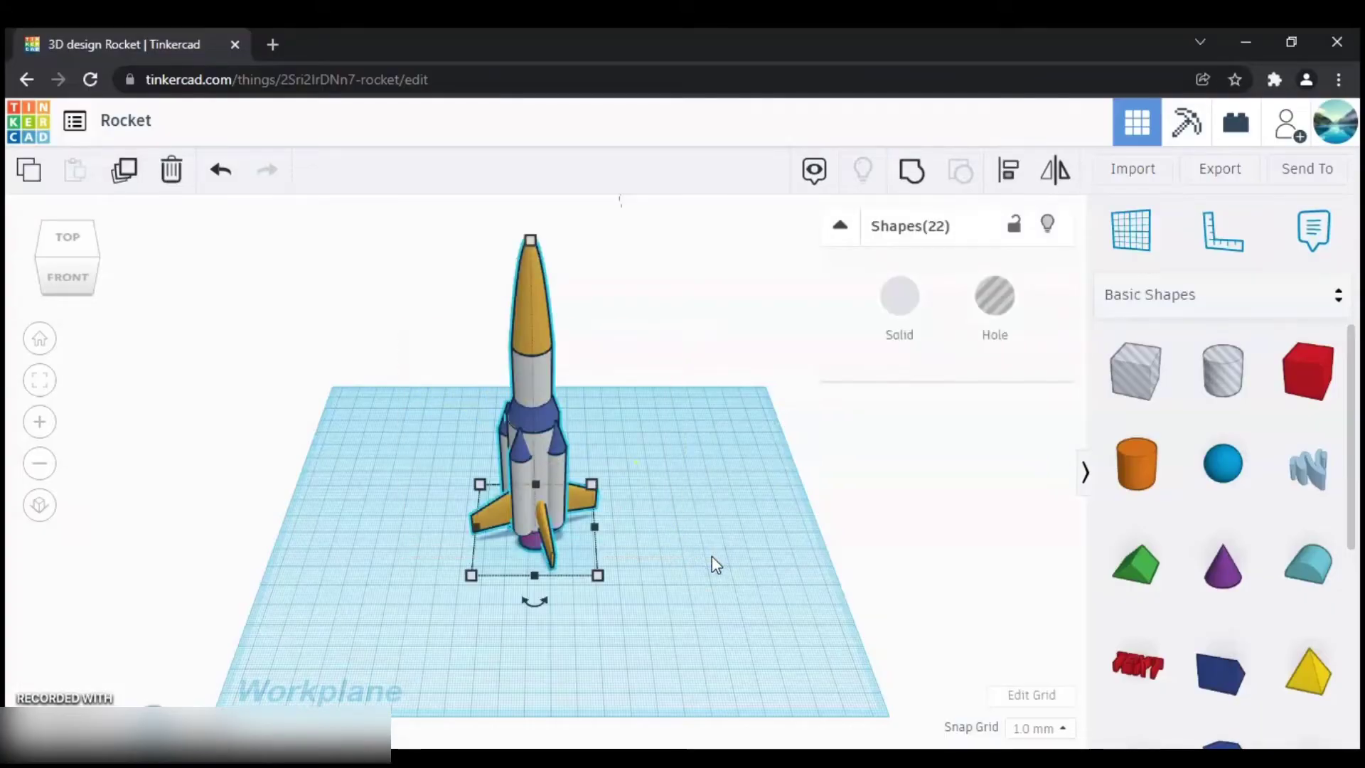
drag(536, 386, 395, 335)
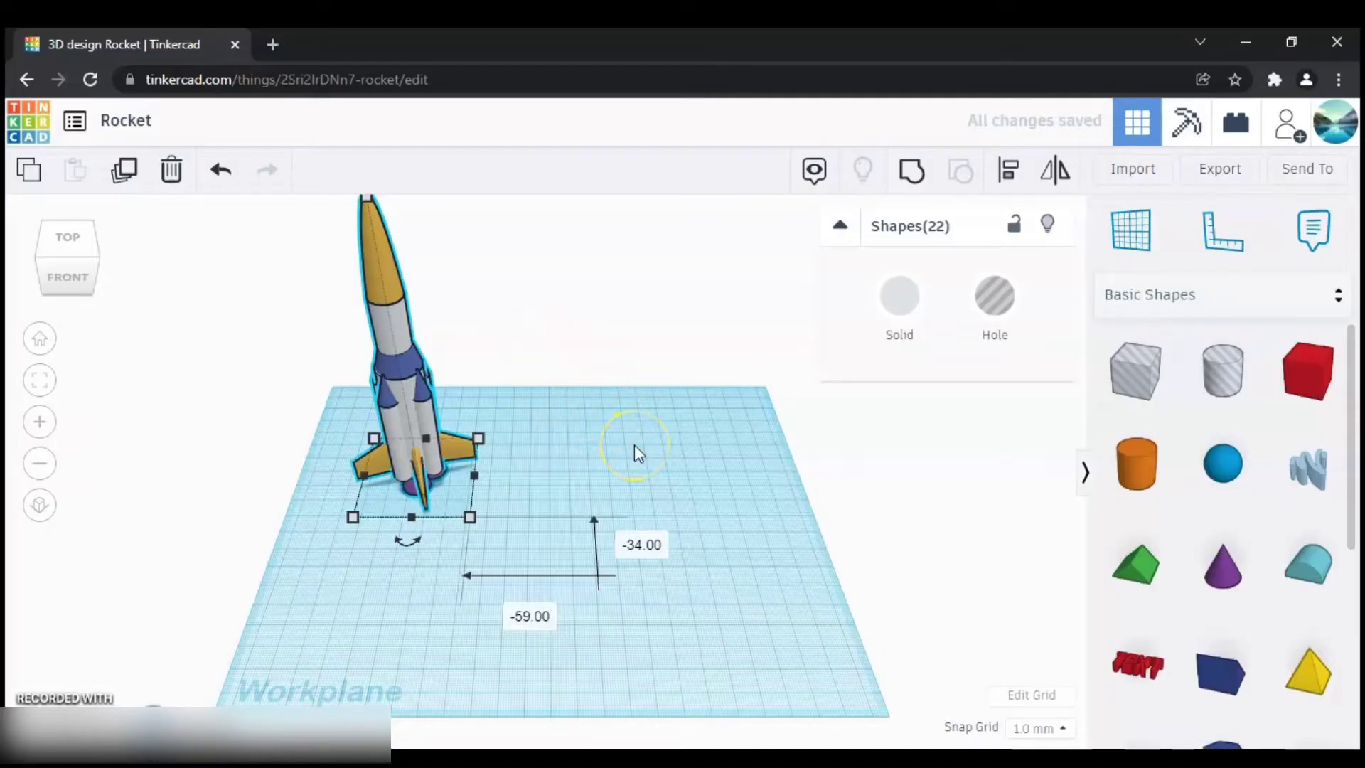
click(402, 423)
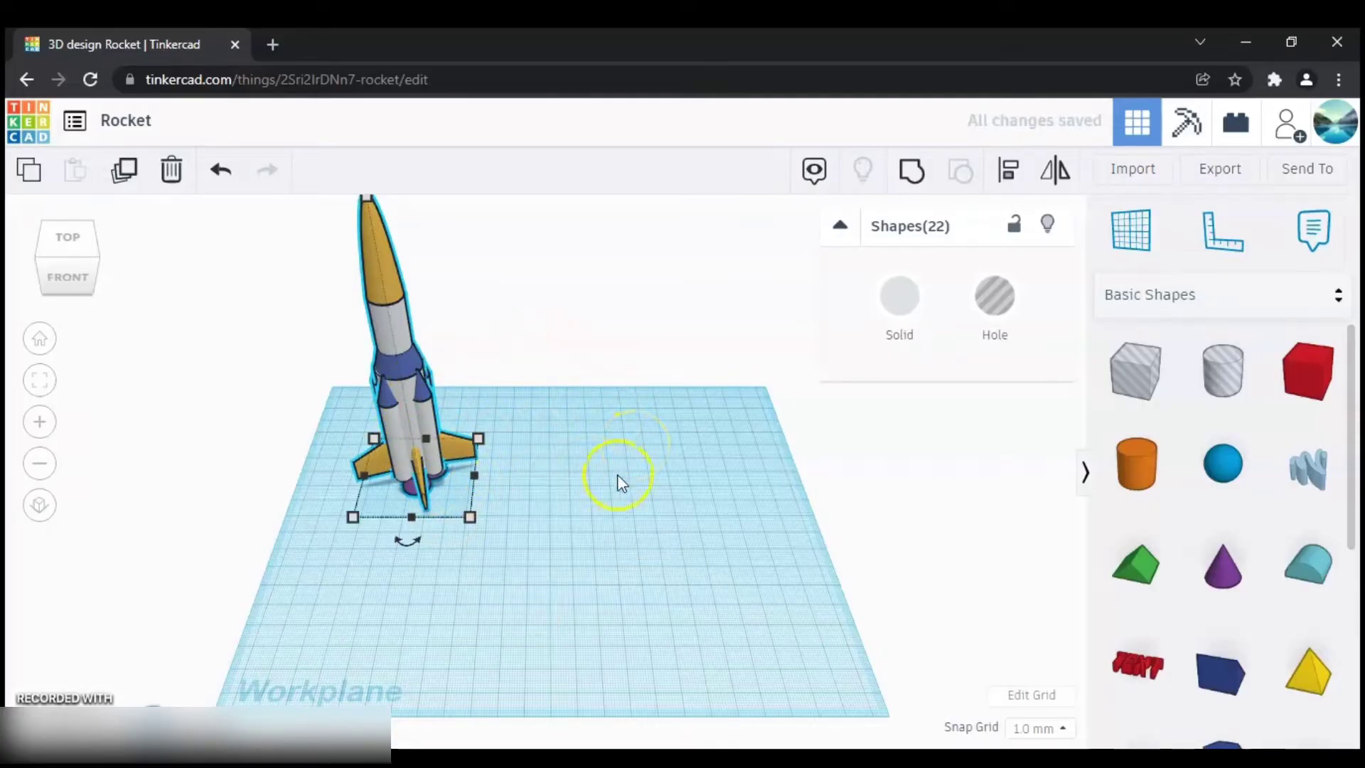
click(667, 420)
Place a new cylinder beside the rocket and stretch it to 60 mm tall.
drag(1142, 469, 644, 503)
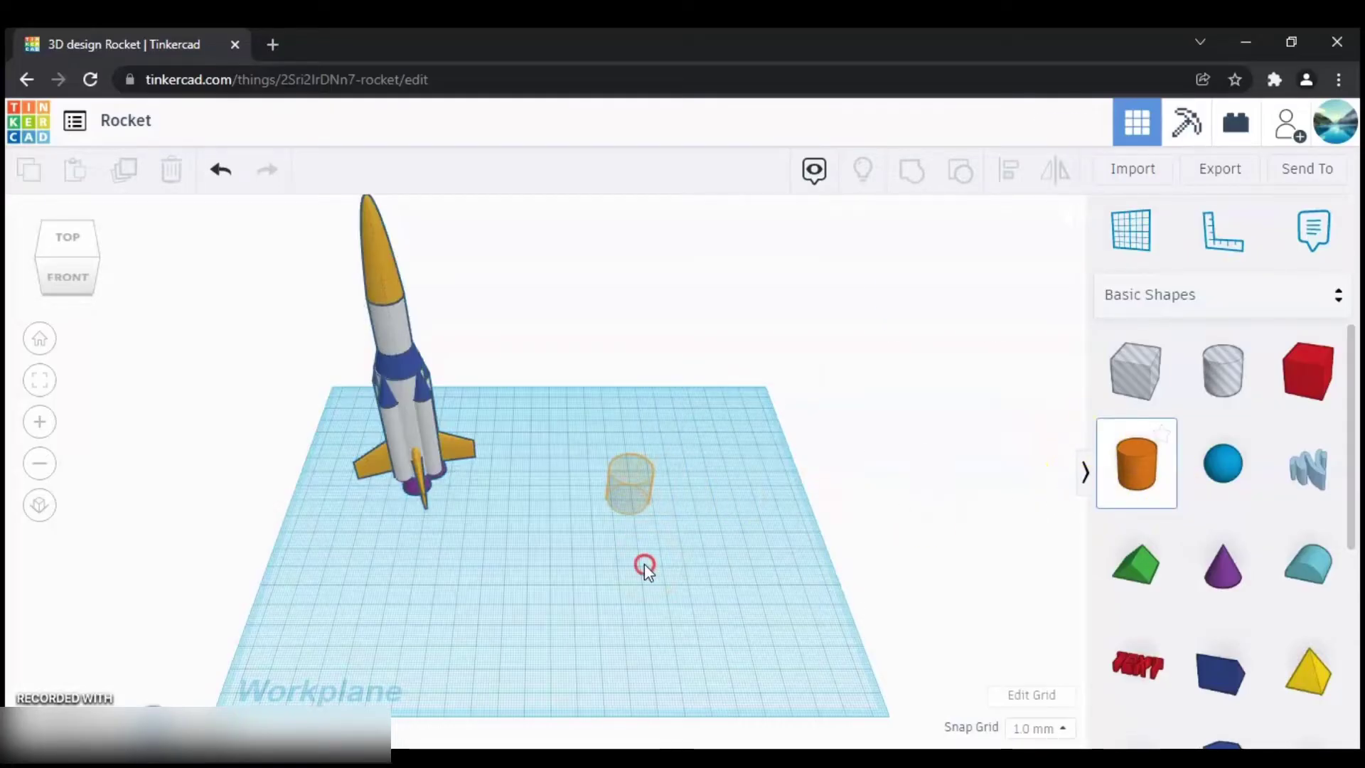
drag(644, 565, 646, 540)
drag(632, 467, 634, 390)
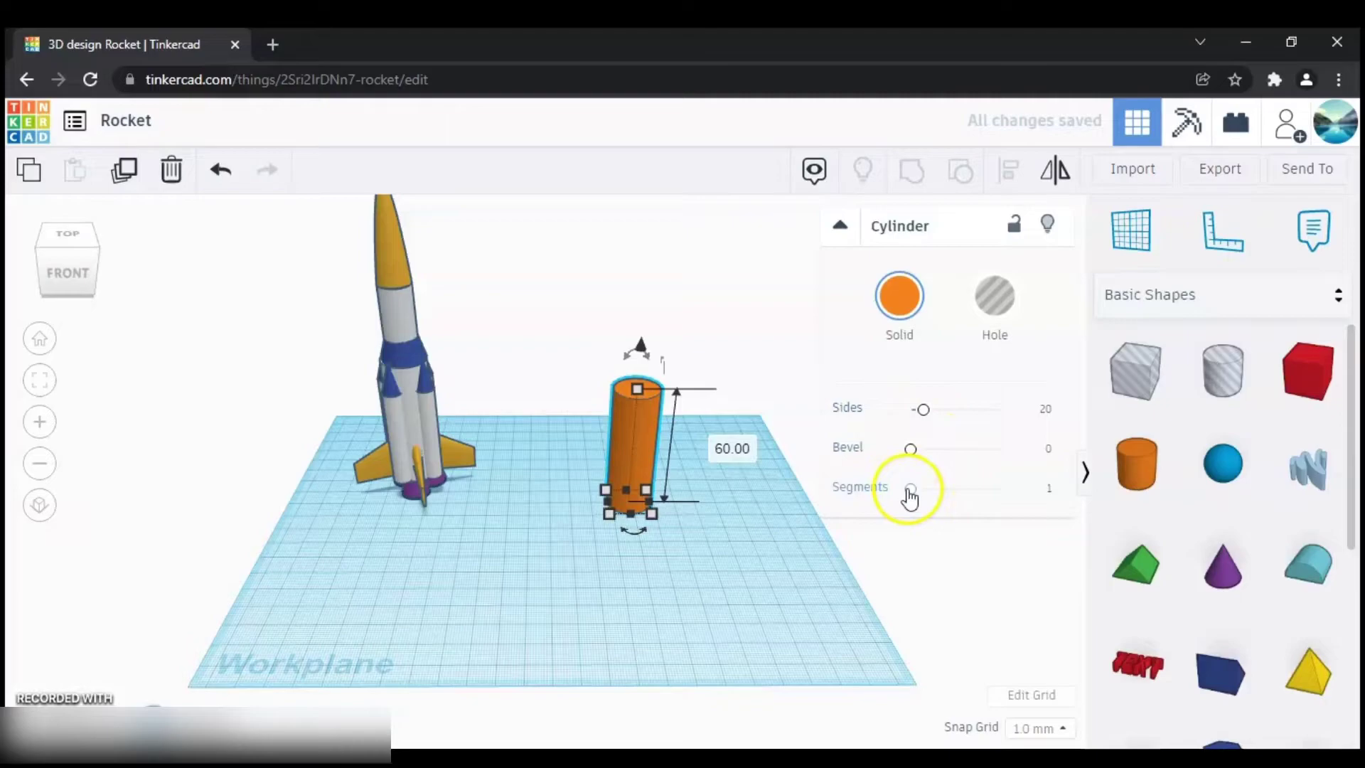
Raise the cylinder's sides to 45, then inspect the original rocket's blue band.
drag(931, 419, 967, 419)
scroll(706, 474, up, 1)
scroll(707, 473, up, 2)
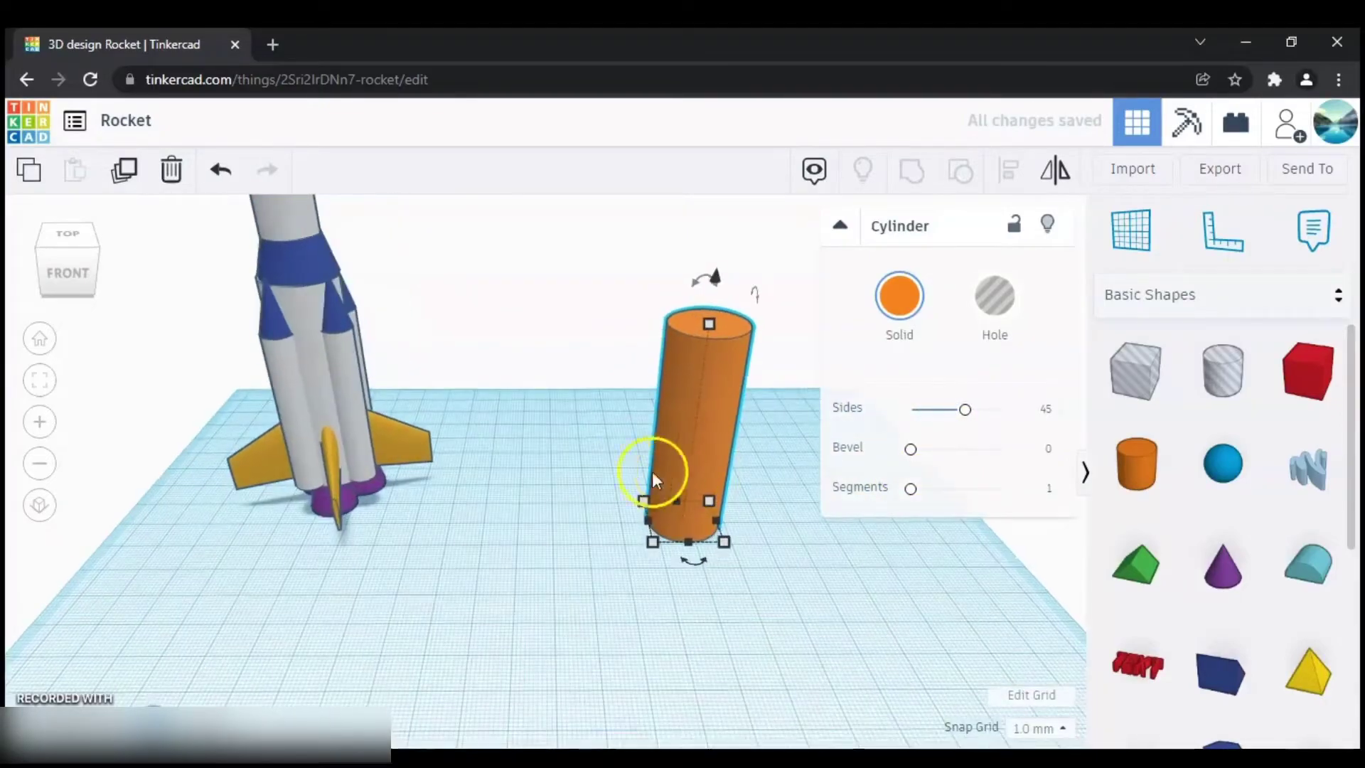
scroll(605, 465, down, 2)
click(494, 433)
scroll(546, 472, up, 2)
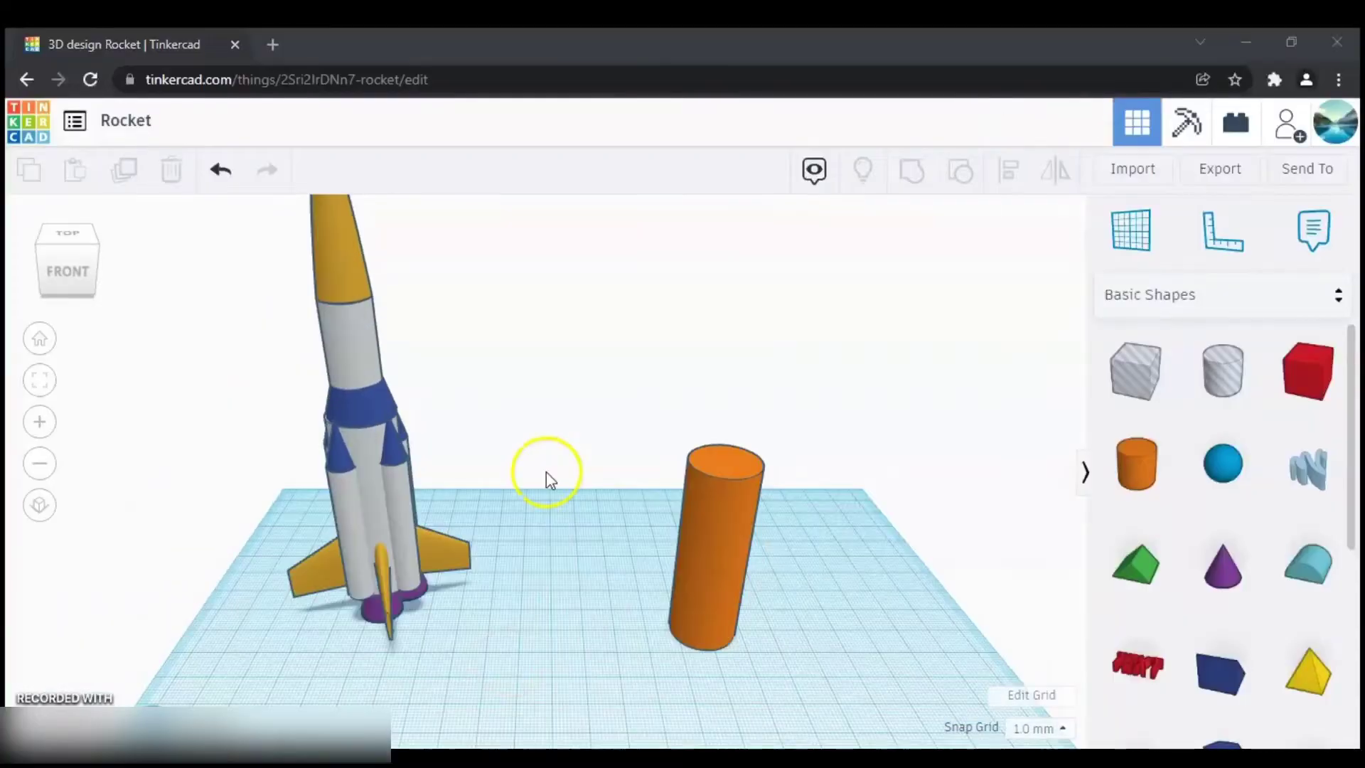
click(360, 410)
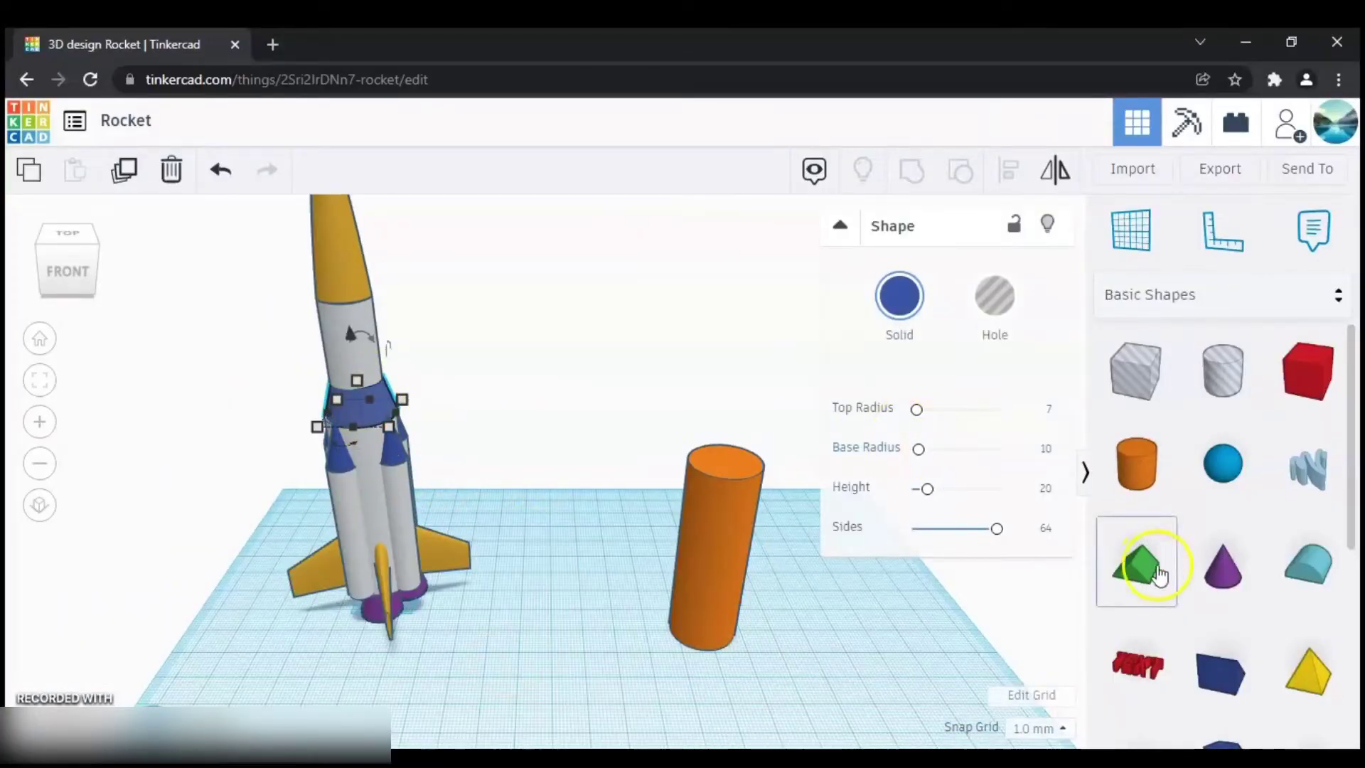
Add a cone next to the cylinder and set its top radius to 7.
drag(1219, 566, 580, 625)
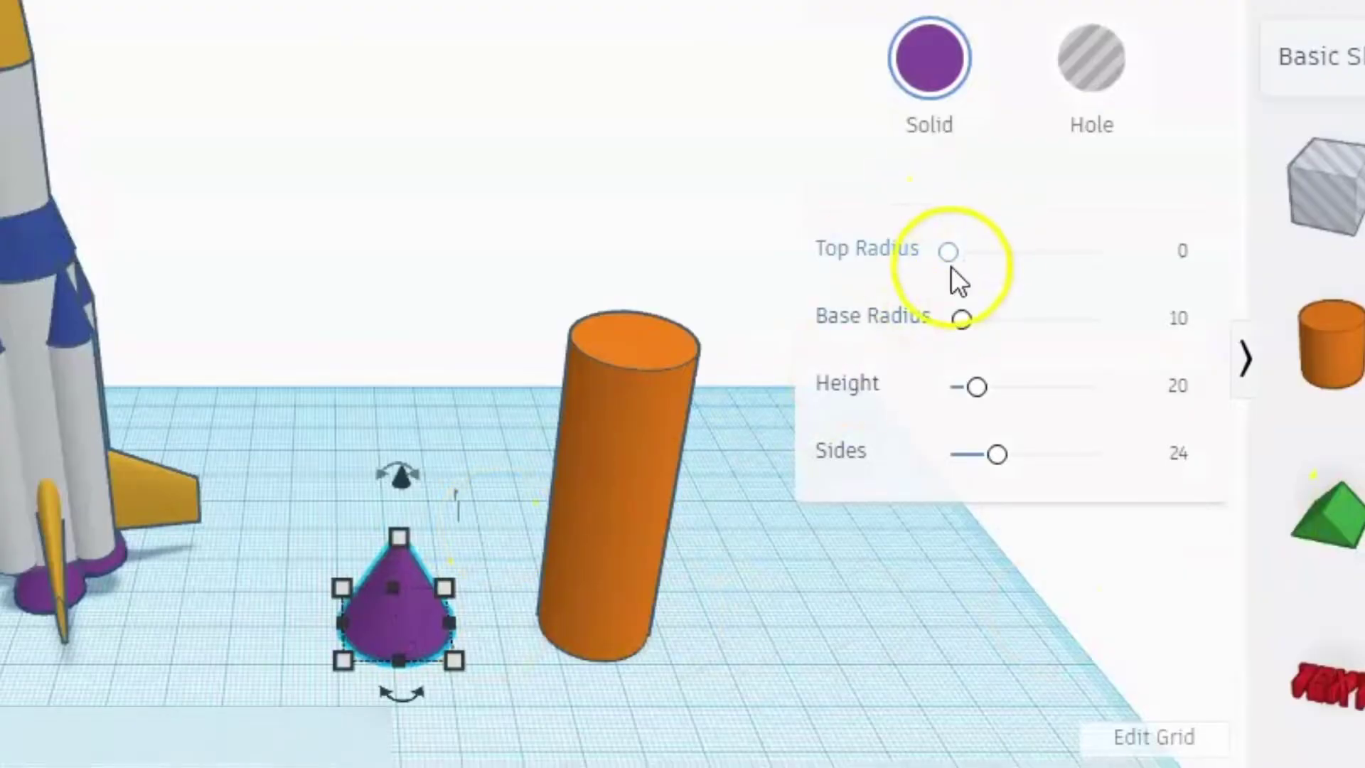
drag(953, 252, 1110, 260)
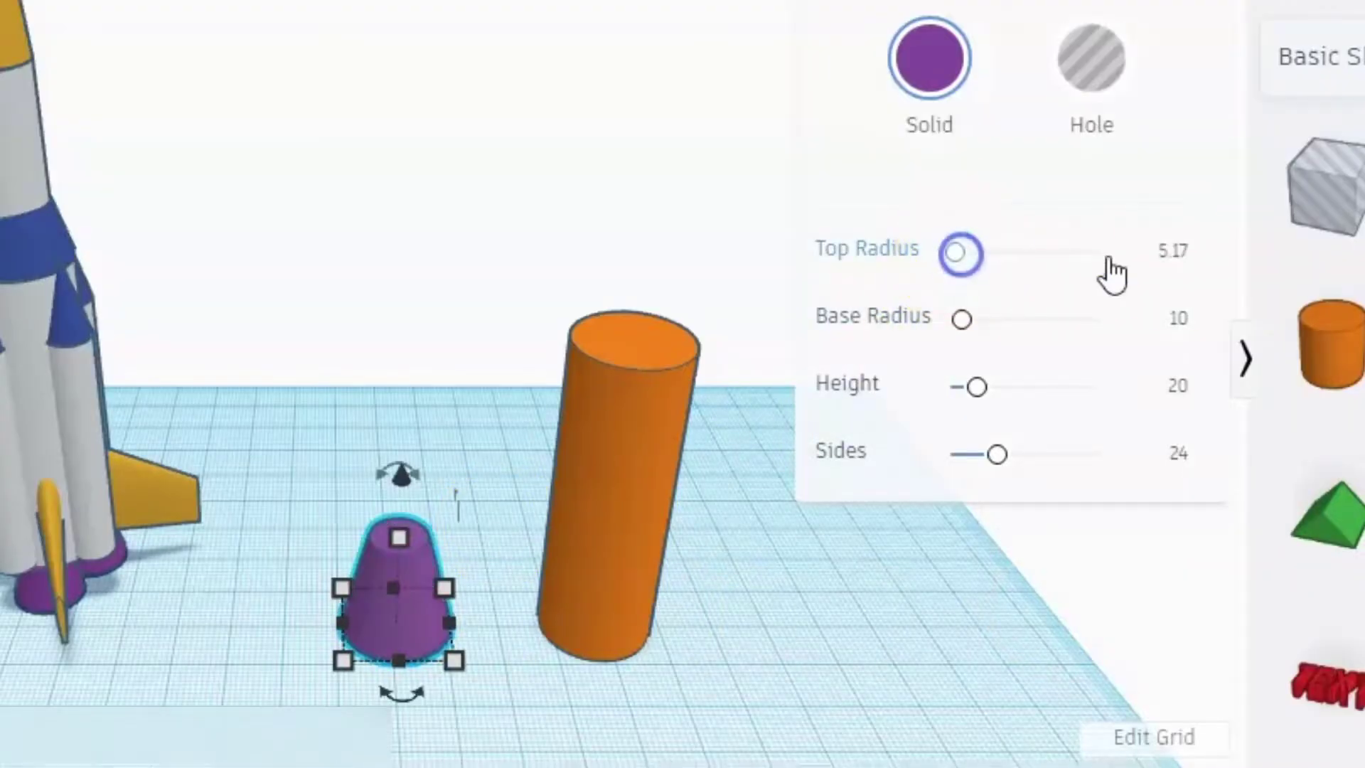
click(1176, 258)
text(7)
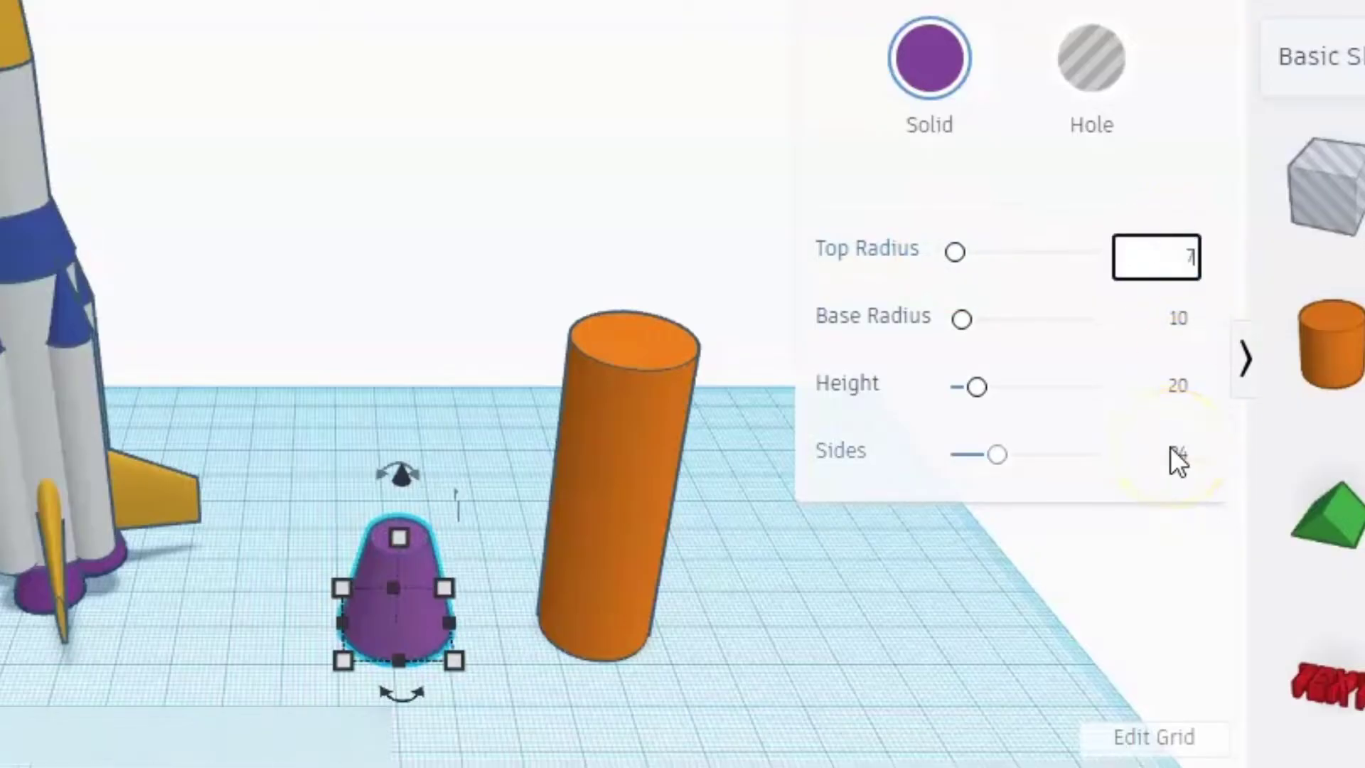
key(Return)
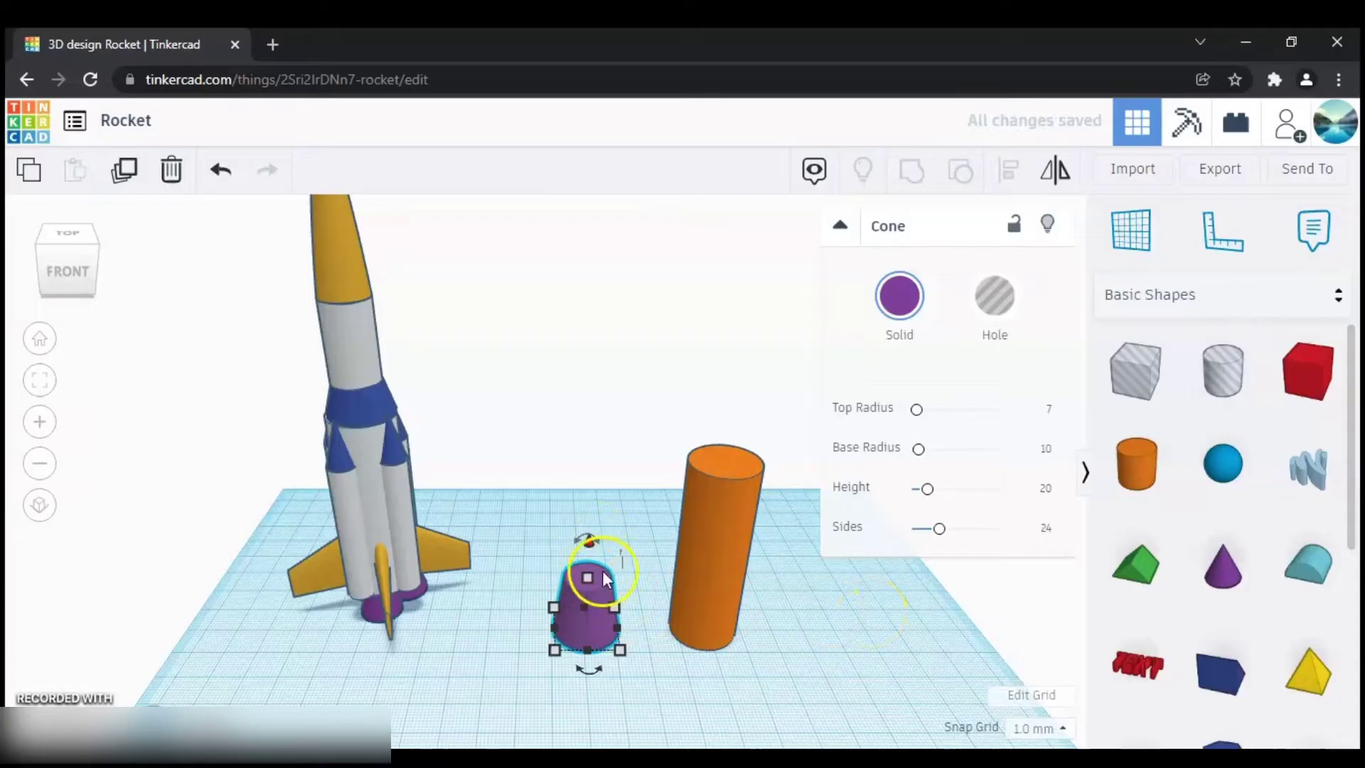
Shorten the purple cone to a height of 10, then reselect it.
scroll(598, 572, down, 2)
drag(578, 557, 578, 579)
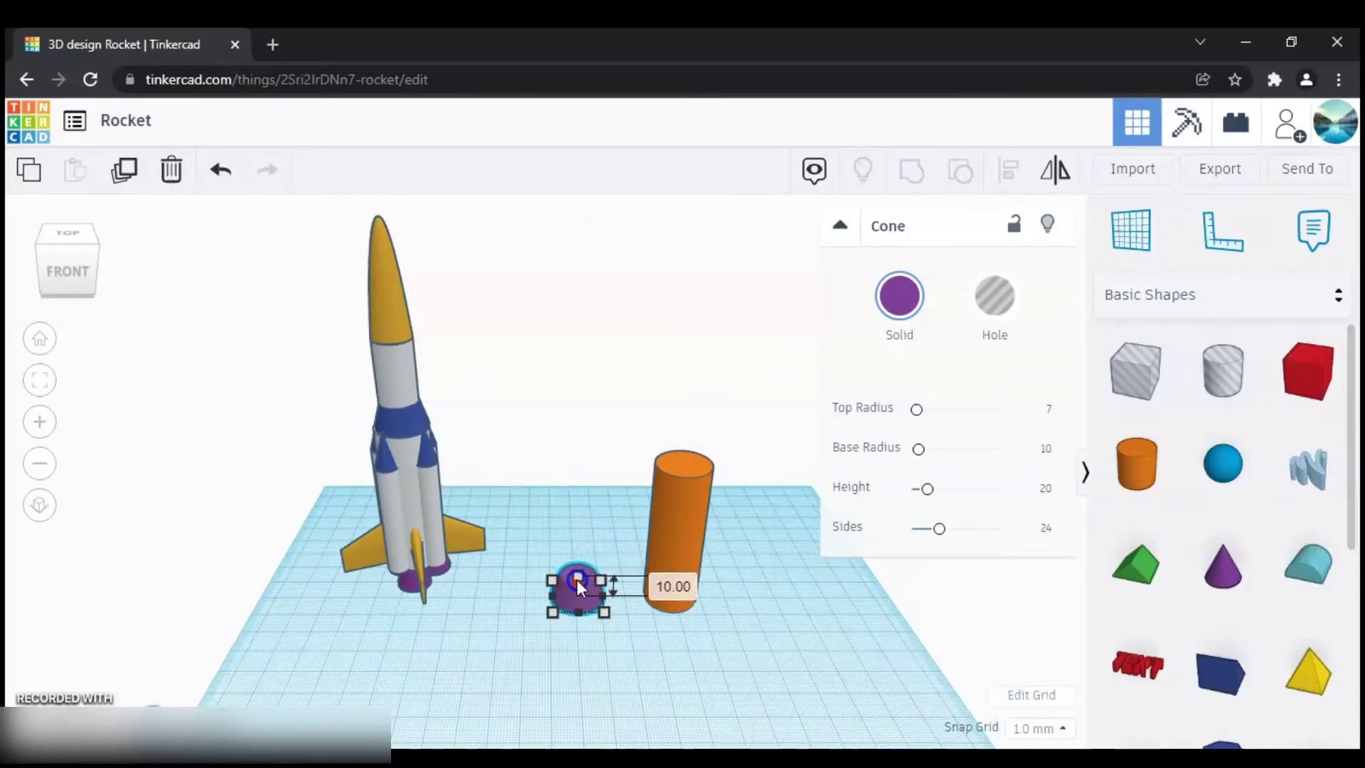
click(590, 605)
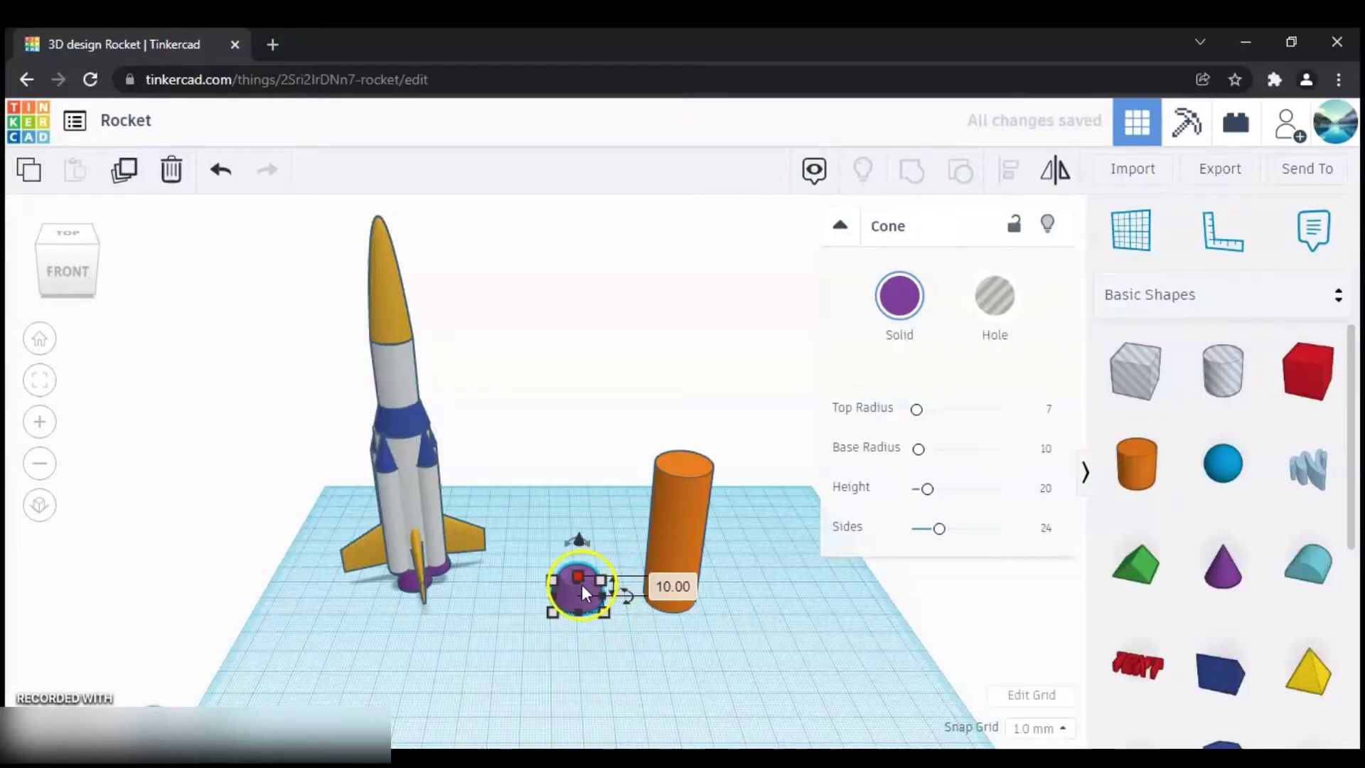
click(795, 607)
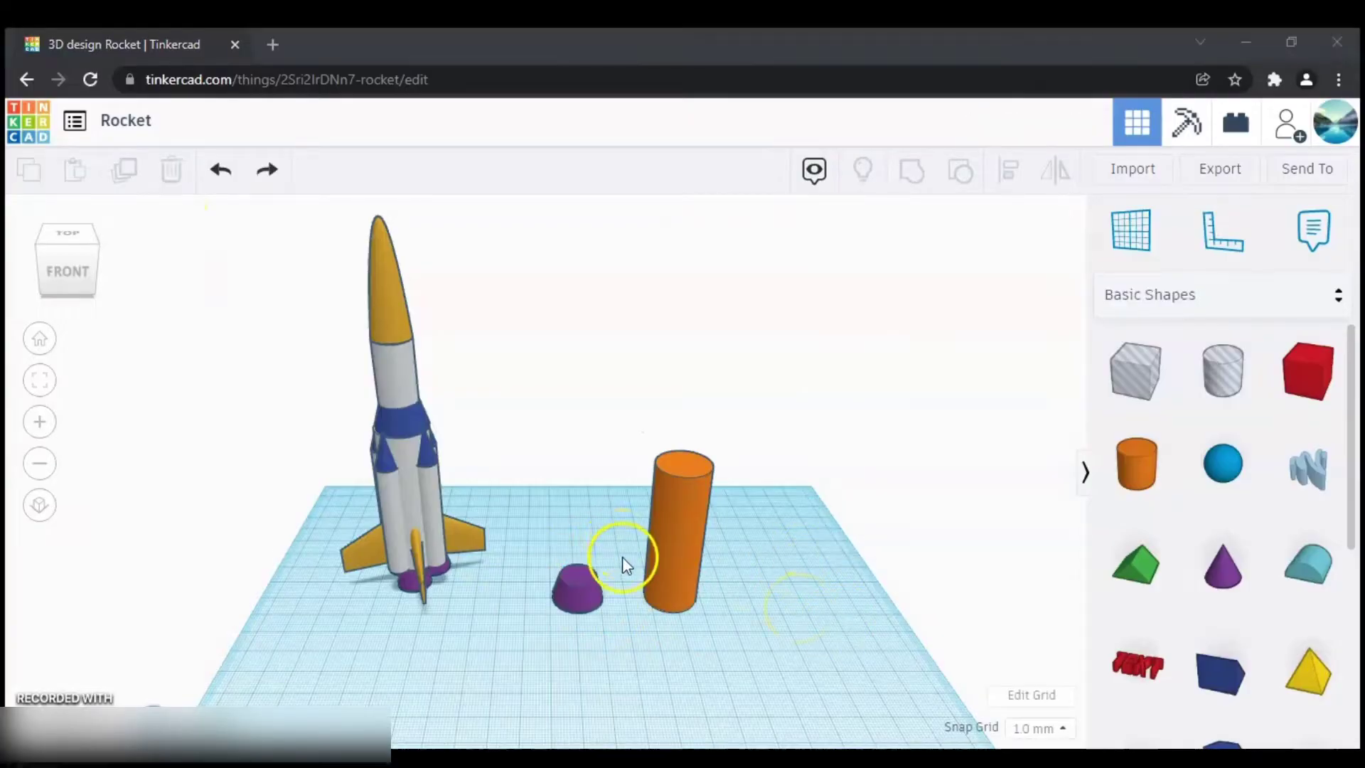
click(585, 587)
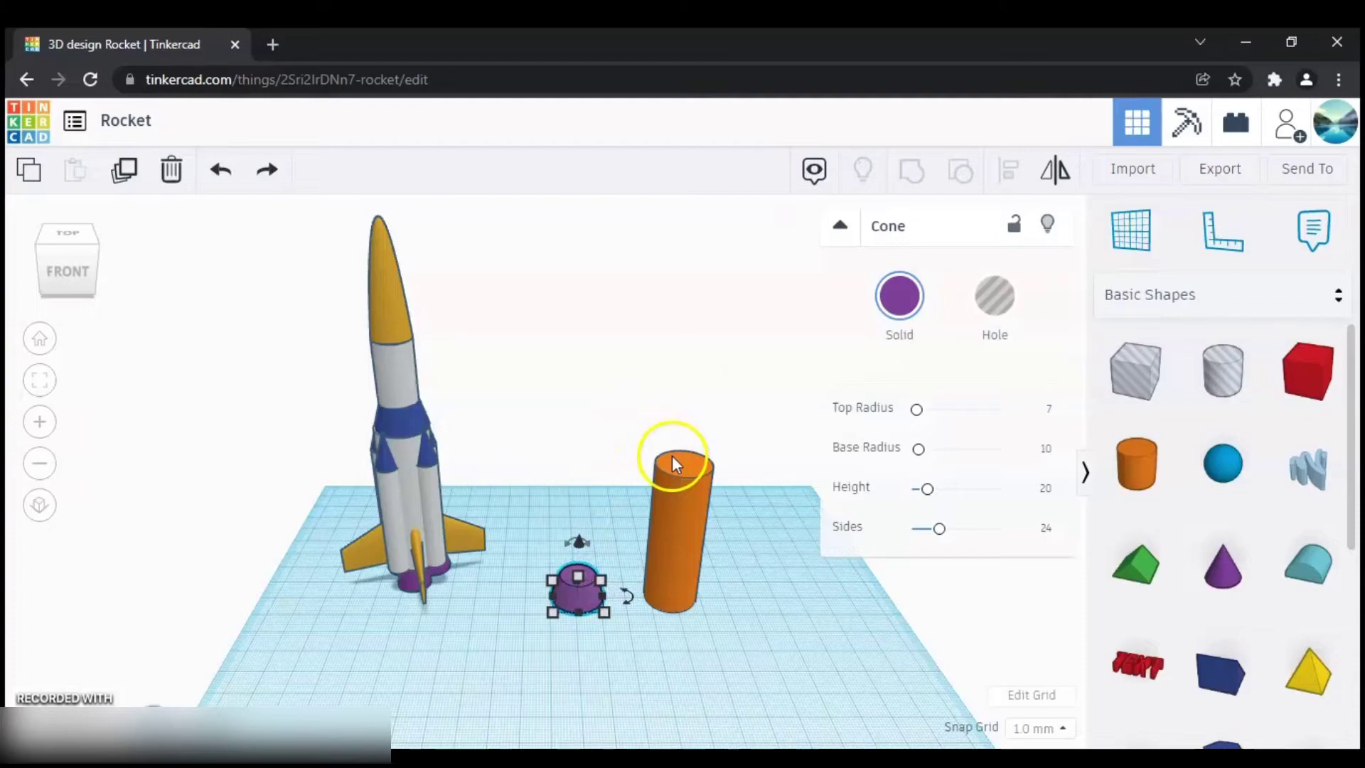
Set a workplane on the orange cylinder's top and drop the purple cone onto it.
right_drag(760, 407, 625, 371)
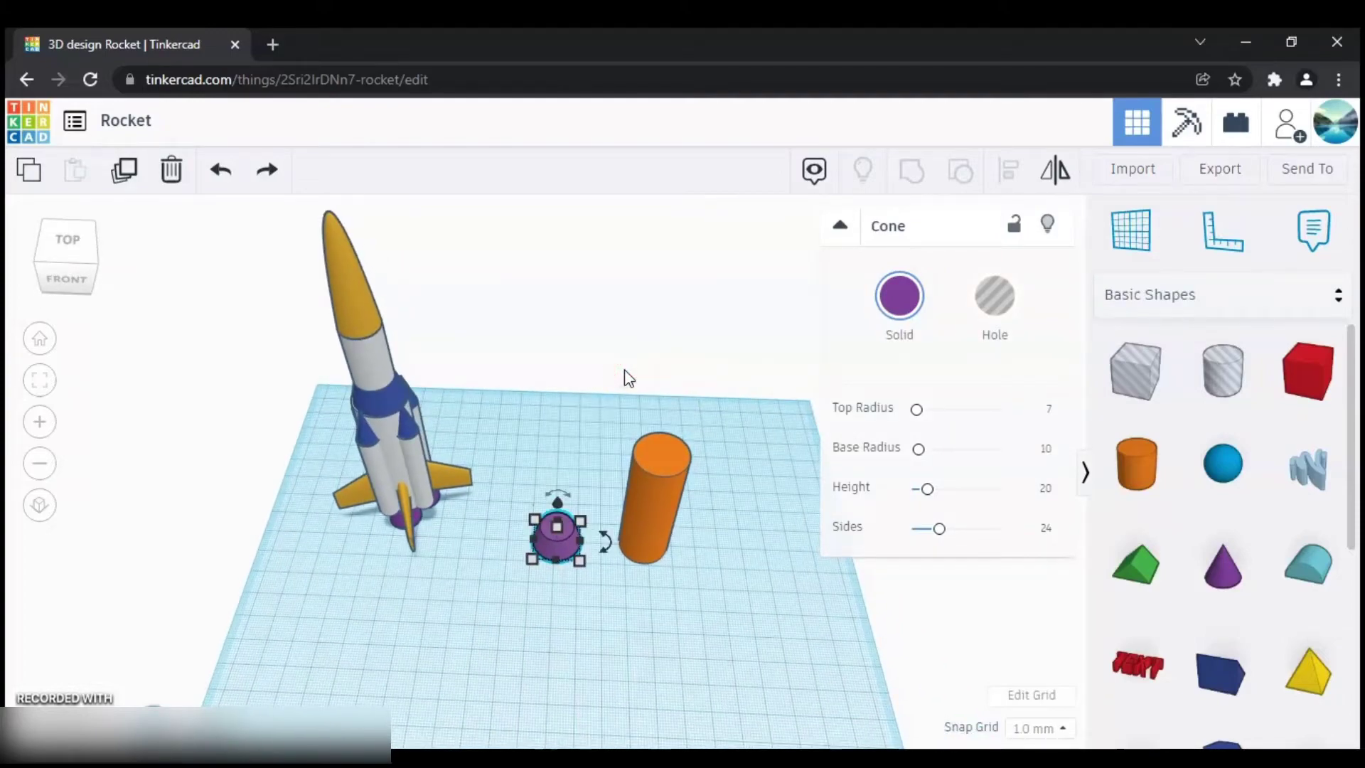
key(w)
click(663, 450)
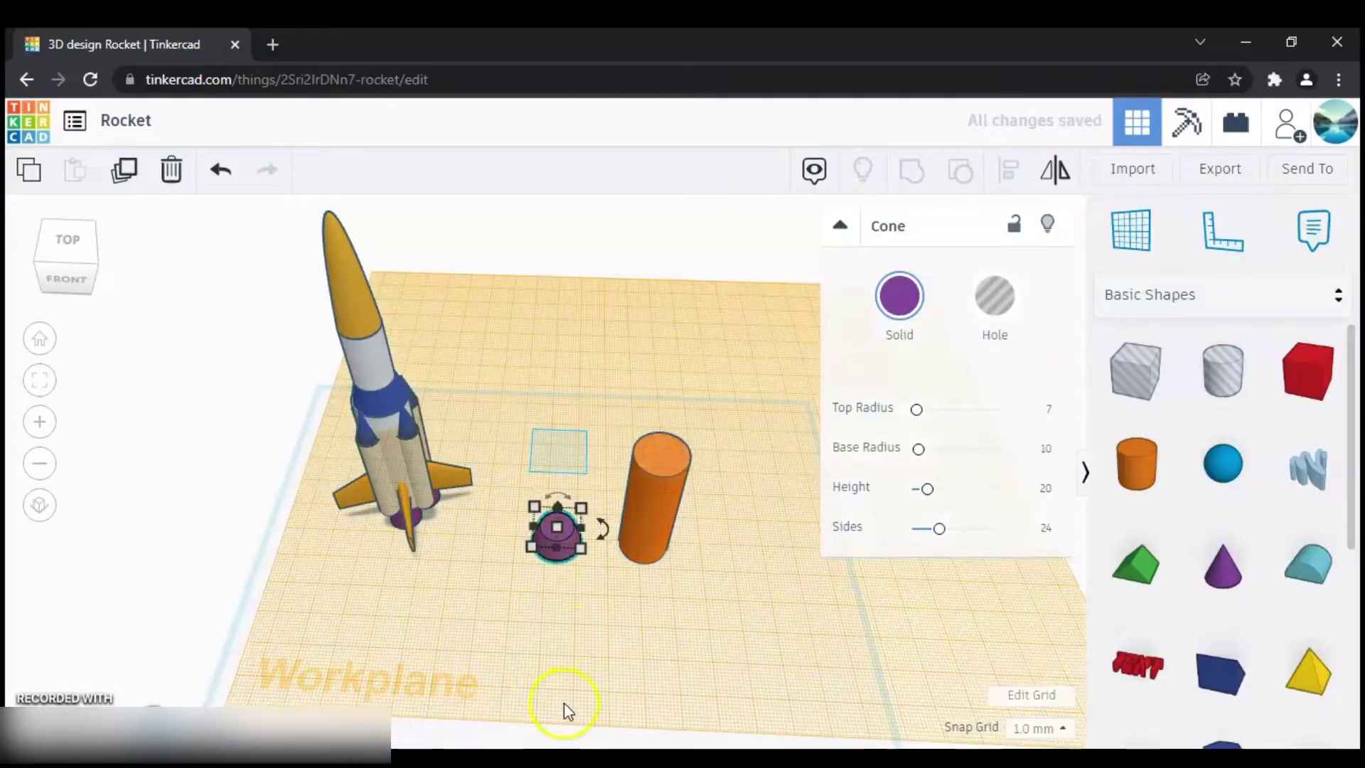
key(d)
mouse_move(559, 599)
right_down()
mouse_move(579, 582)
mouse_move(580, 603)
right_up()
key(d)
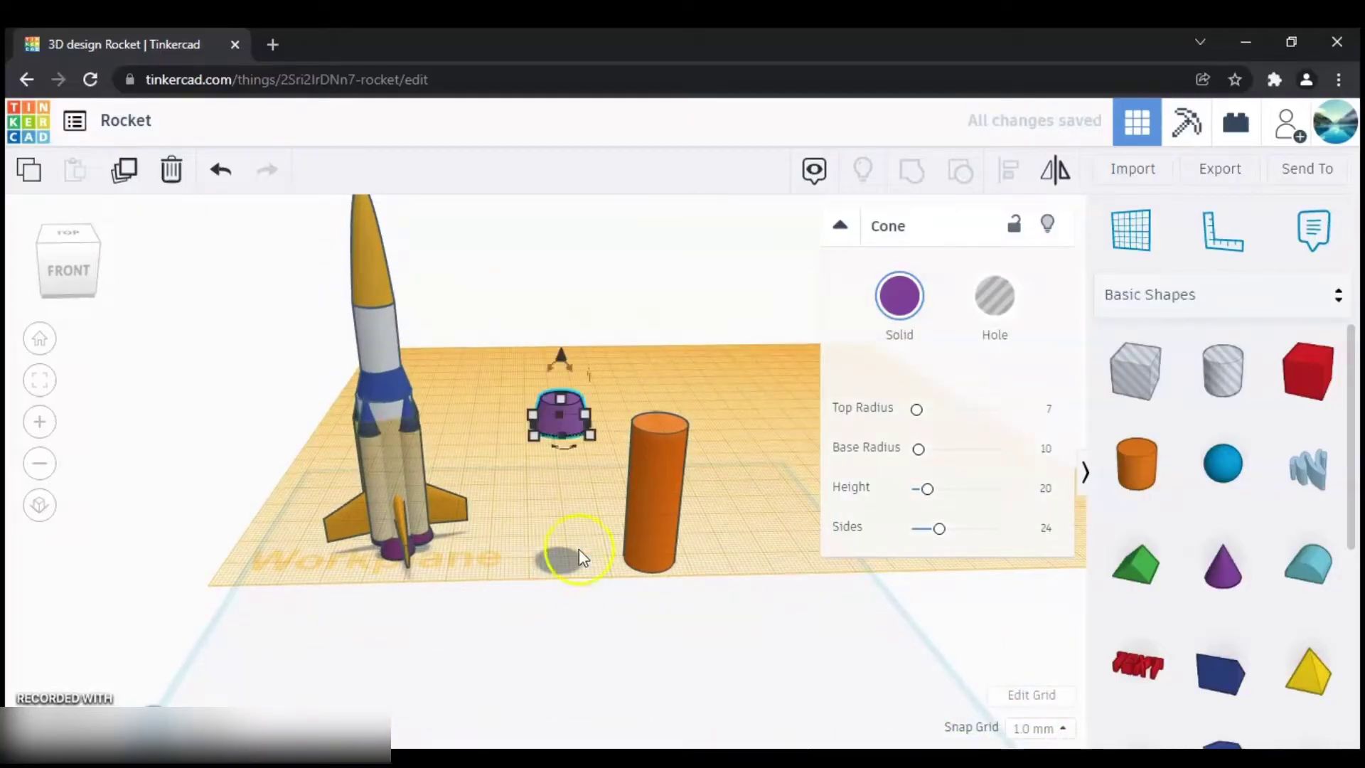
Check the raised cone's height, then select the cone and the orange cylinder.
right_drag(597, 537, 591, 553)
click(592, 552)
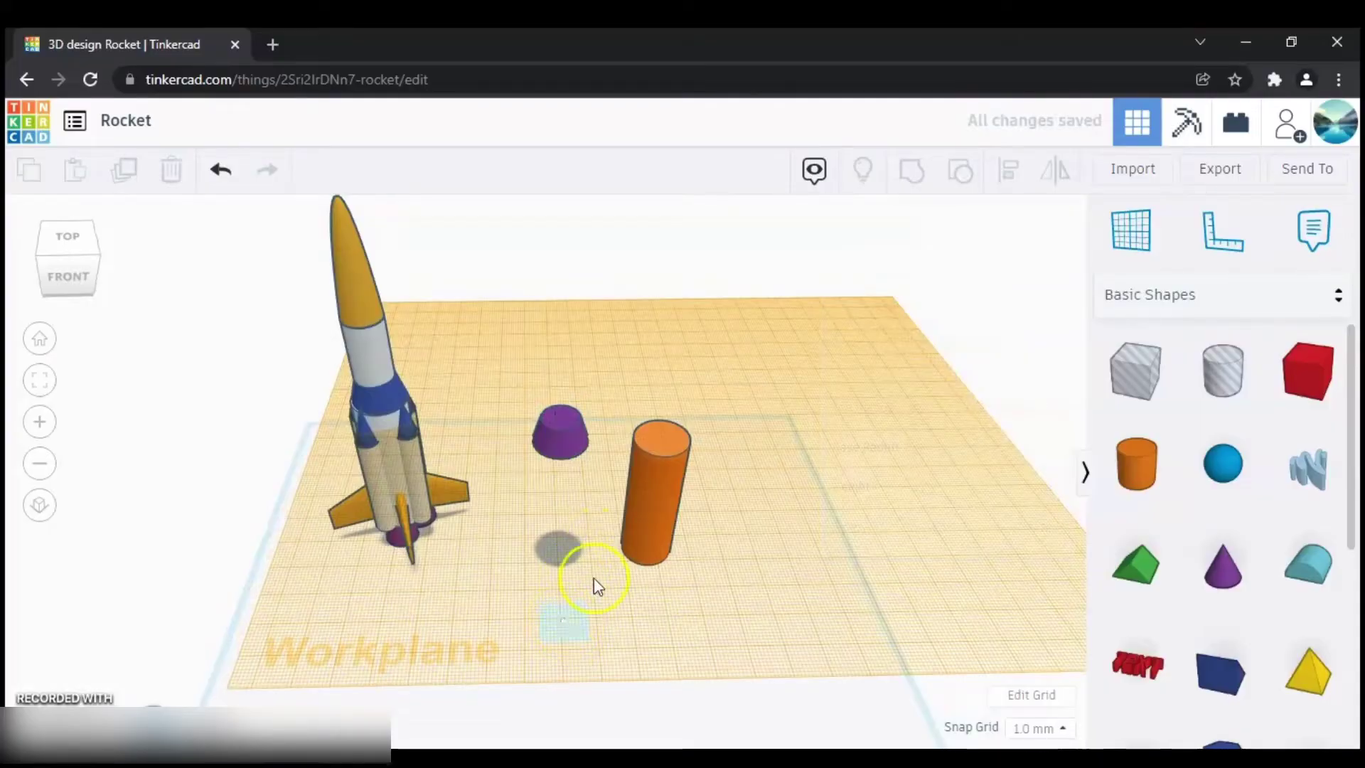
click(564, 442)
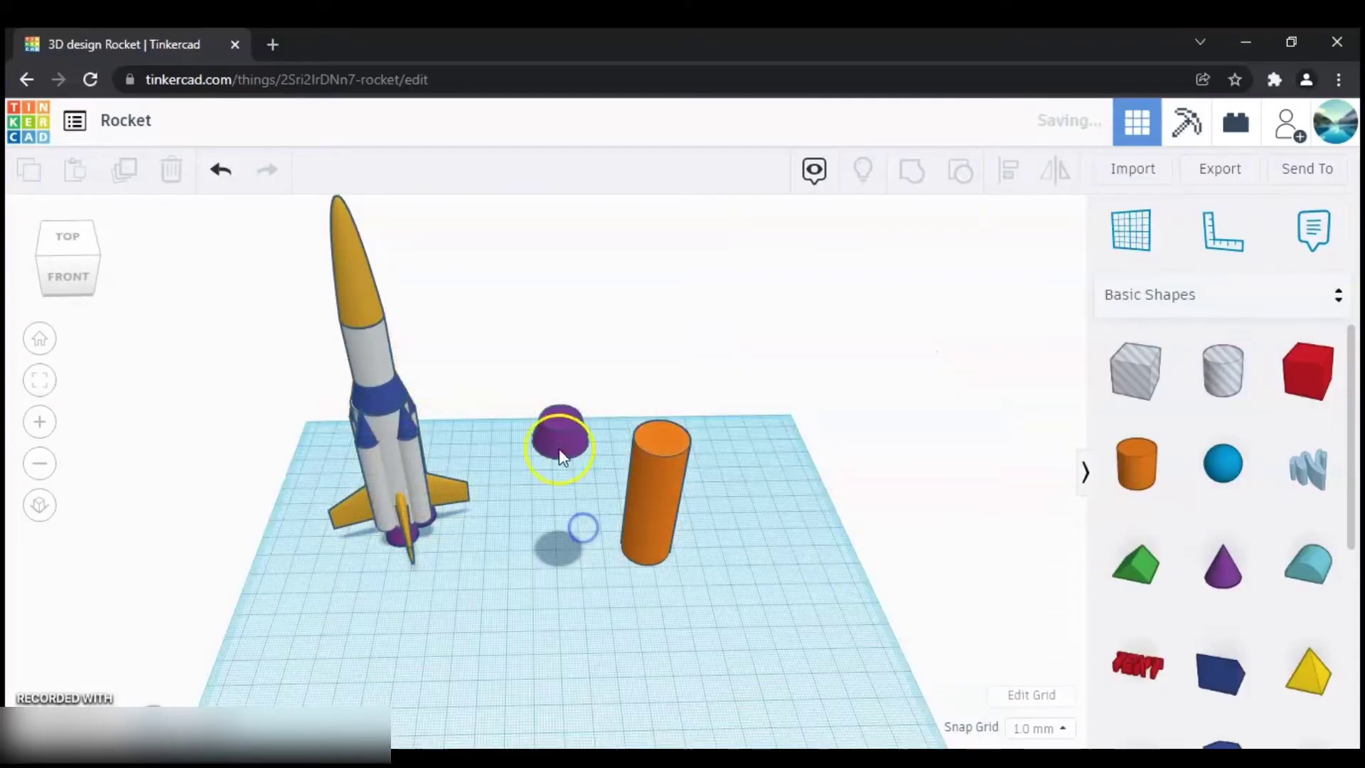
click(664, 497)
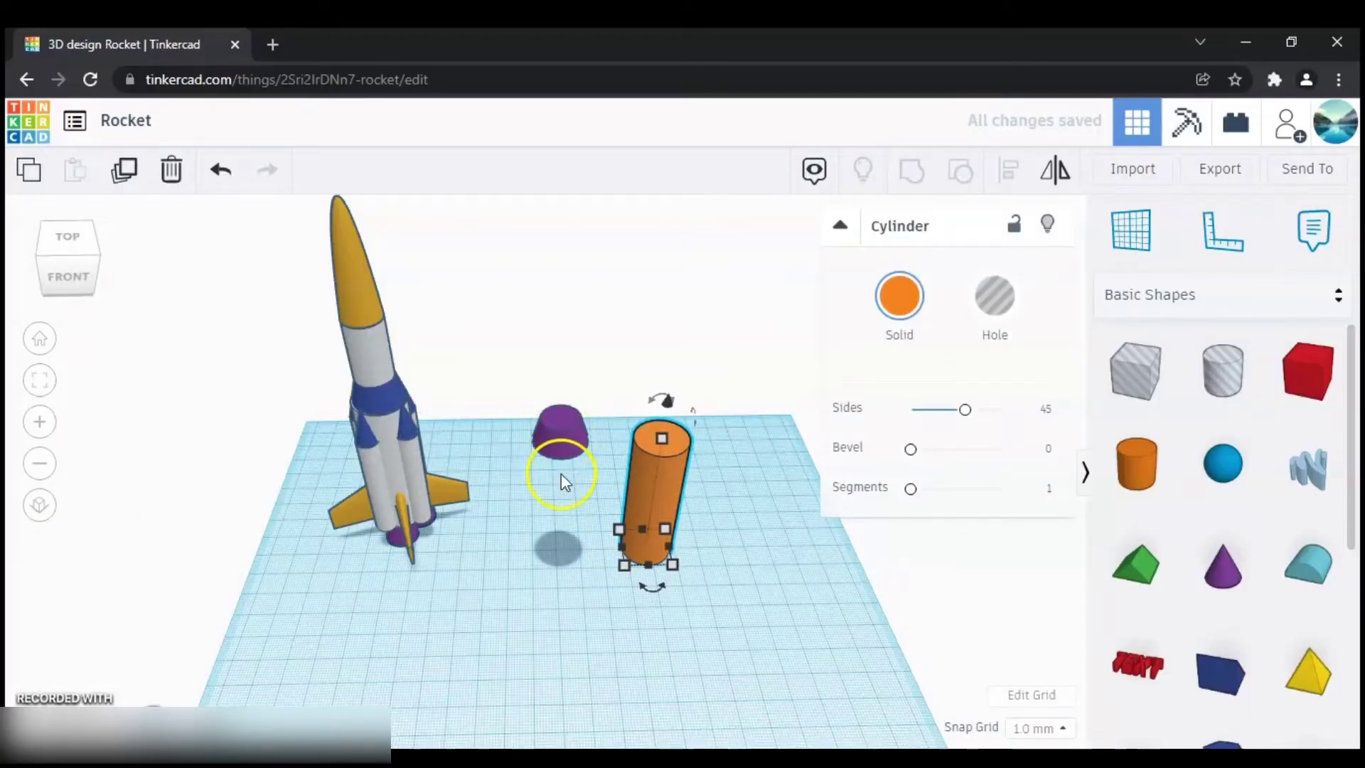
Align the purple cone and orange cylinder so the cone is centred over the cylinder.
shift+click(555, 442)
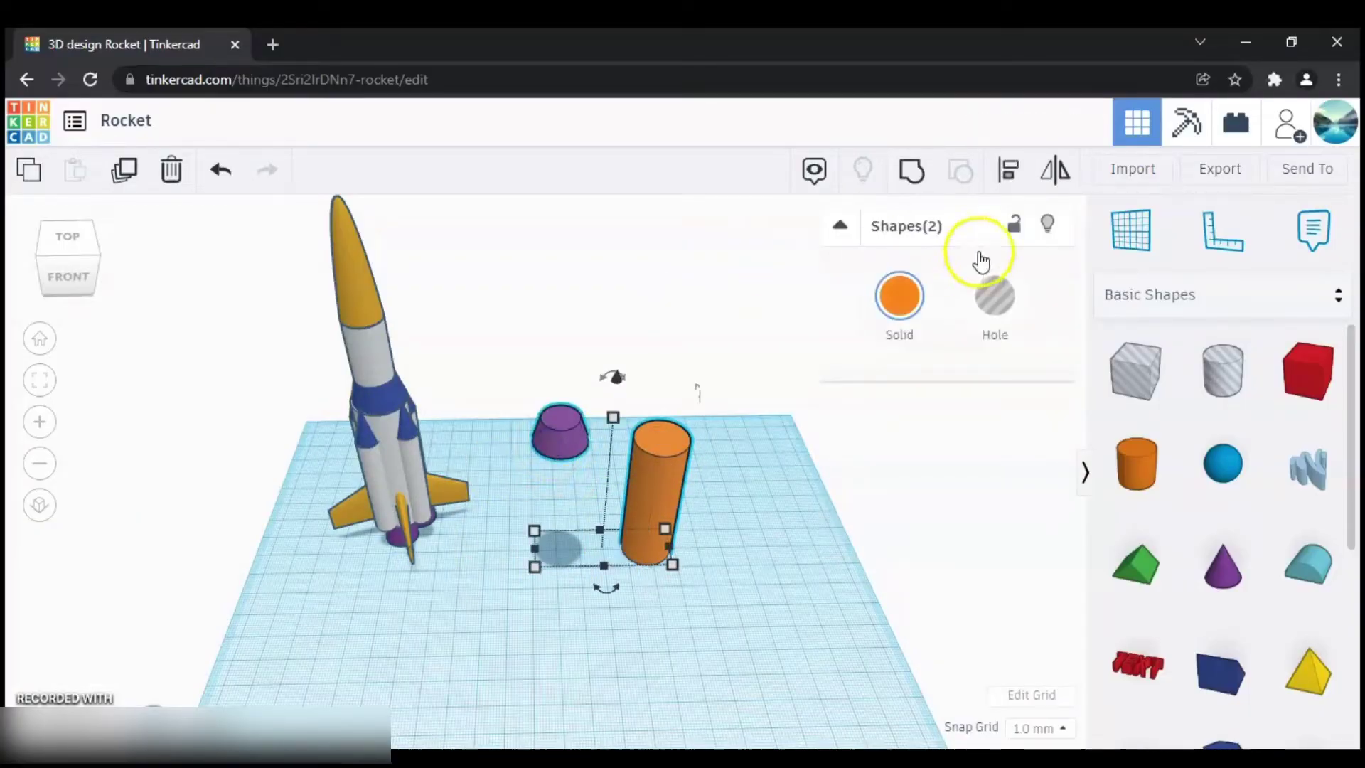
click(1008, 169)
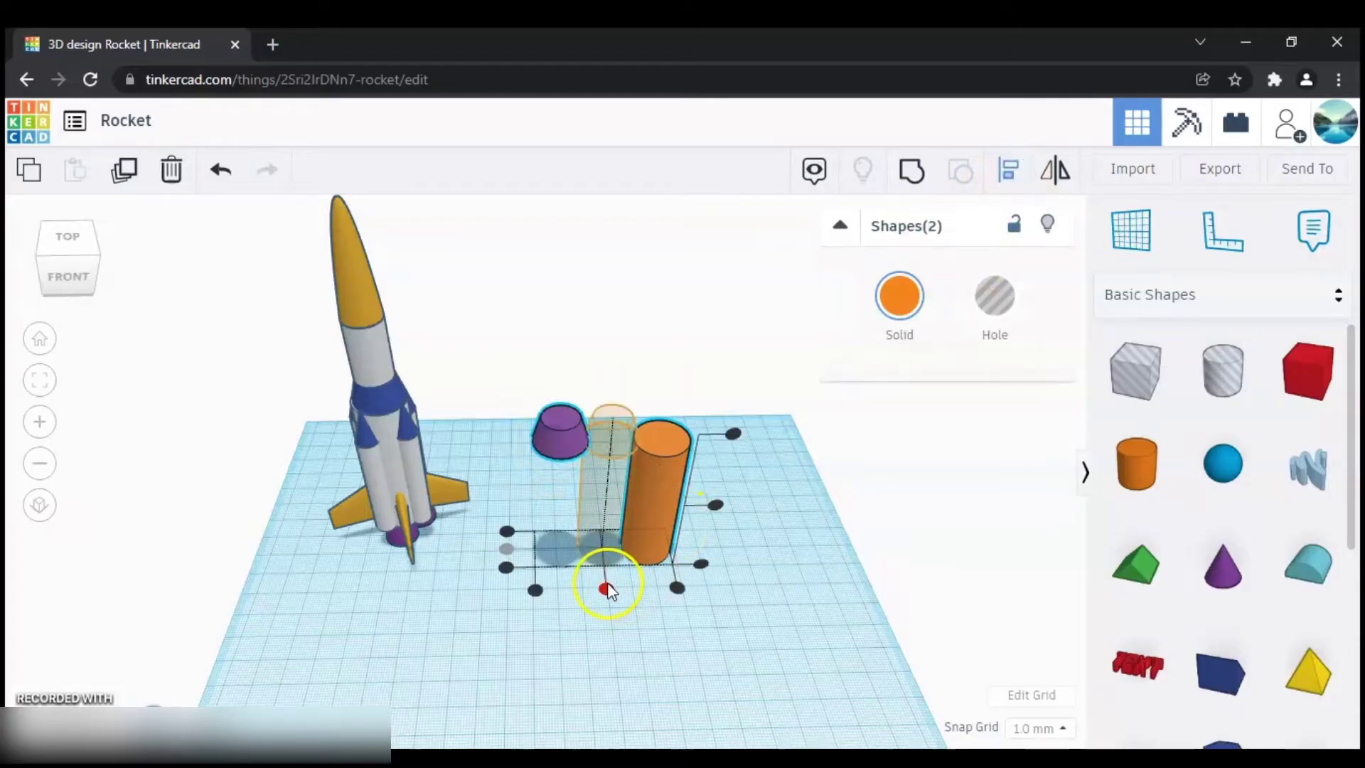
click(607, 588)
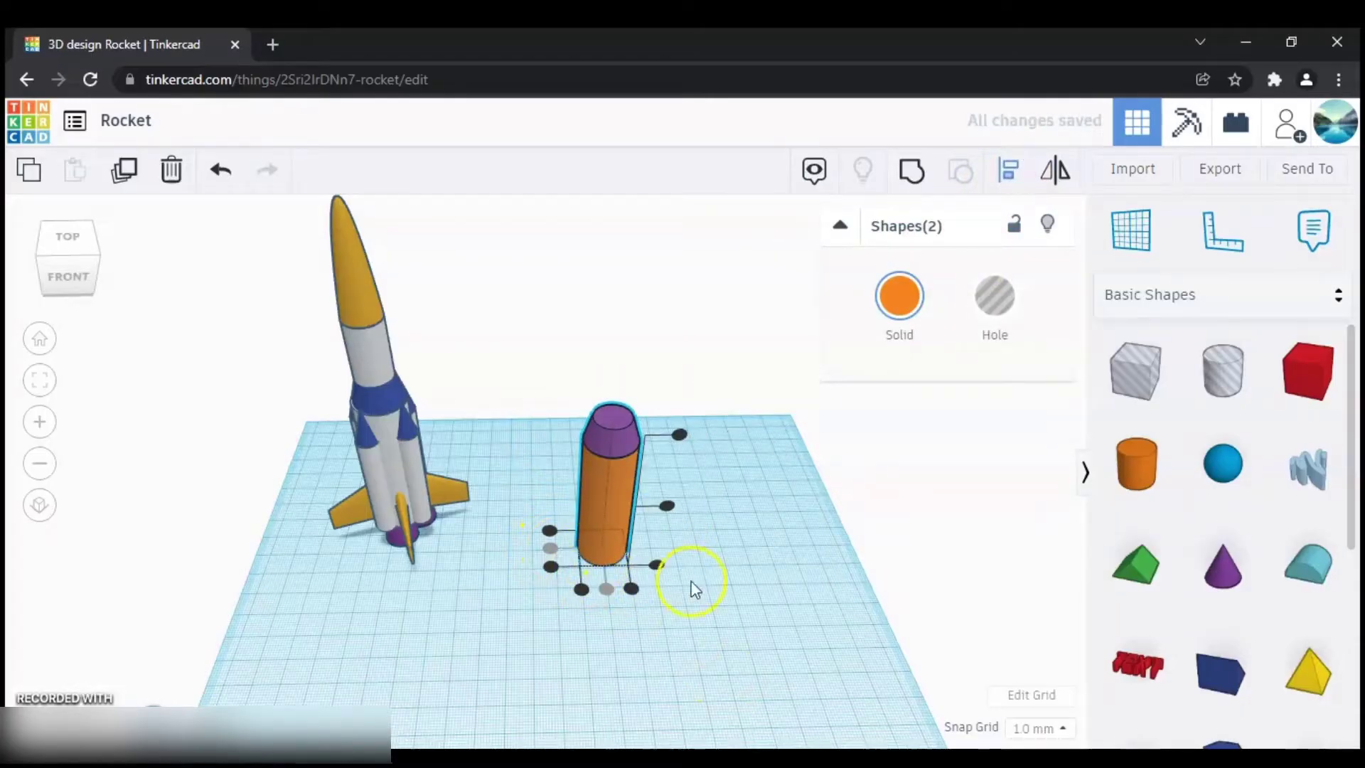
click(319, 498)
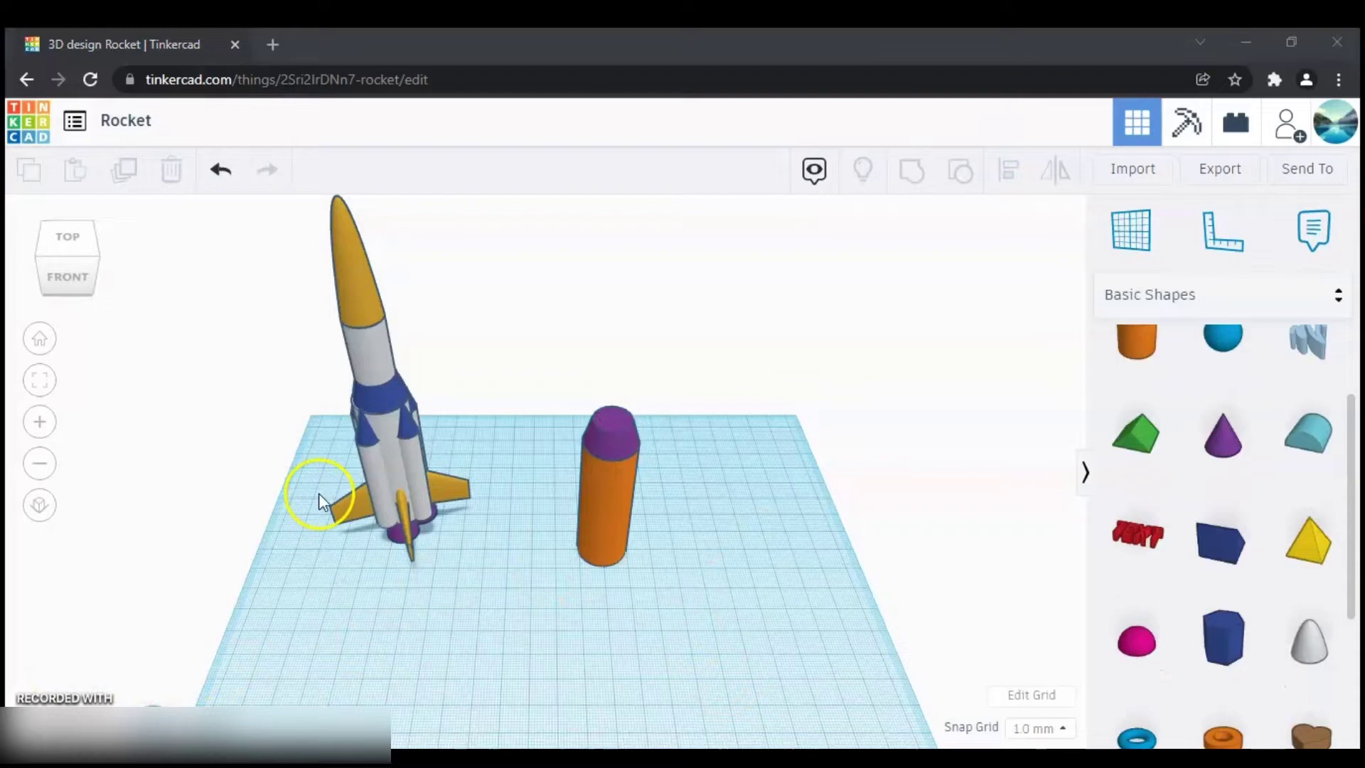
Add another cylinder and size it to 14 mm wide and 14 mm tall.
right_drag(331, 501, 386, 373)
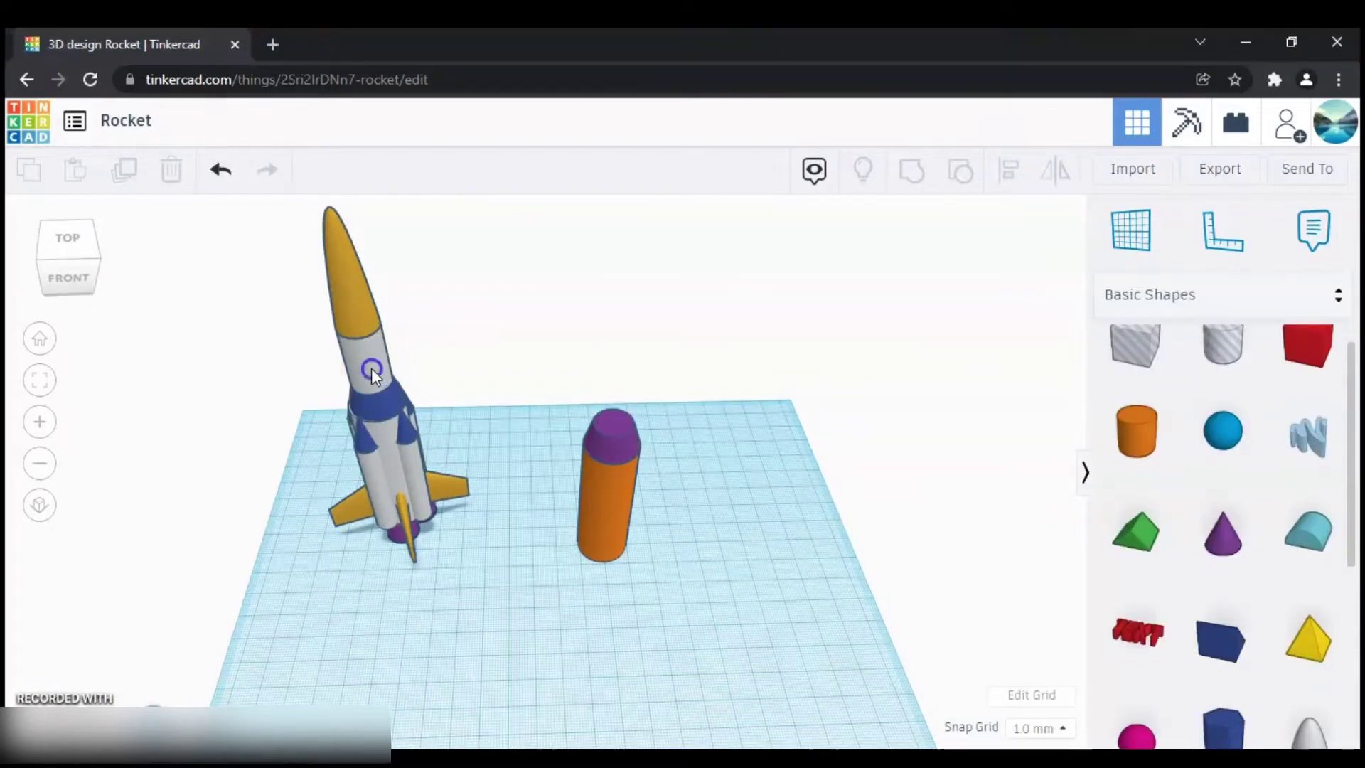
click(367, 364)
click(660, 569)
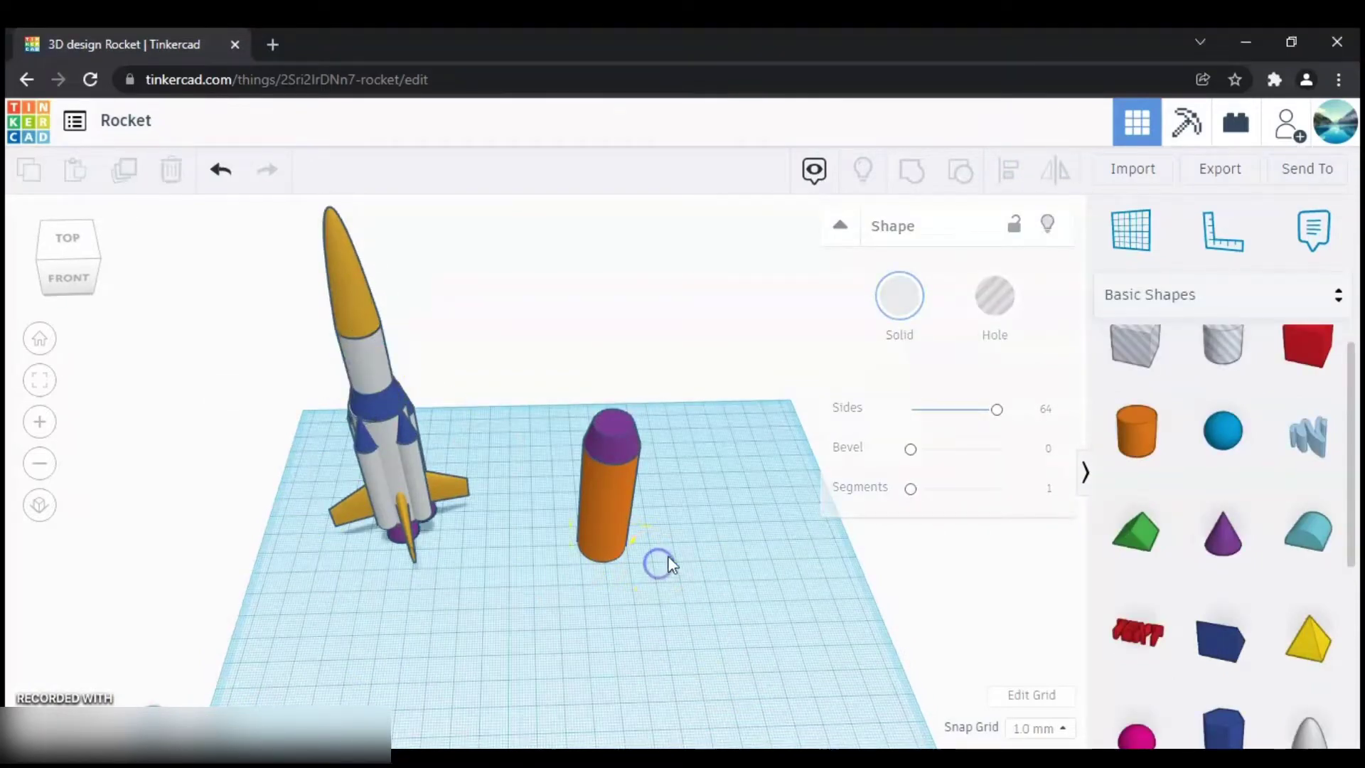
drag(1137, 432, 748, 537)
mouse_move(783, 553)
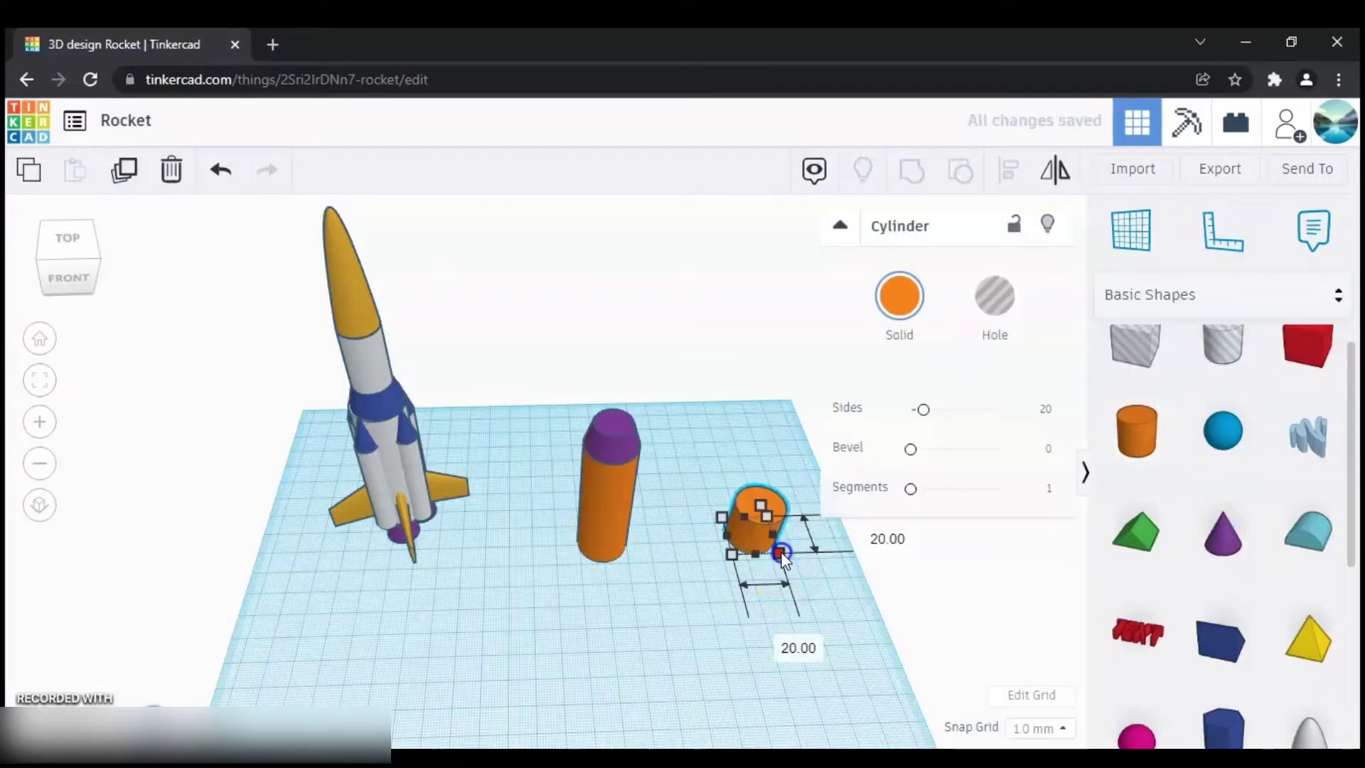
click(786, 639)
text(14)
click(864, 533)
text(1)
key(Return)
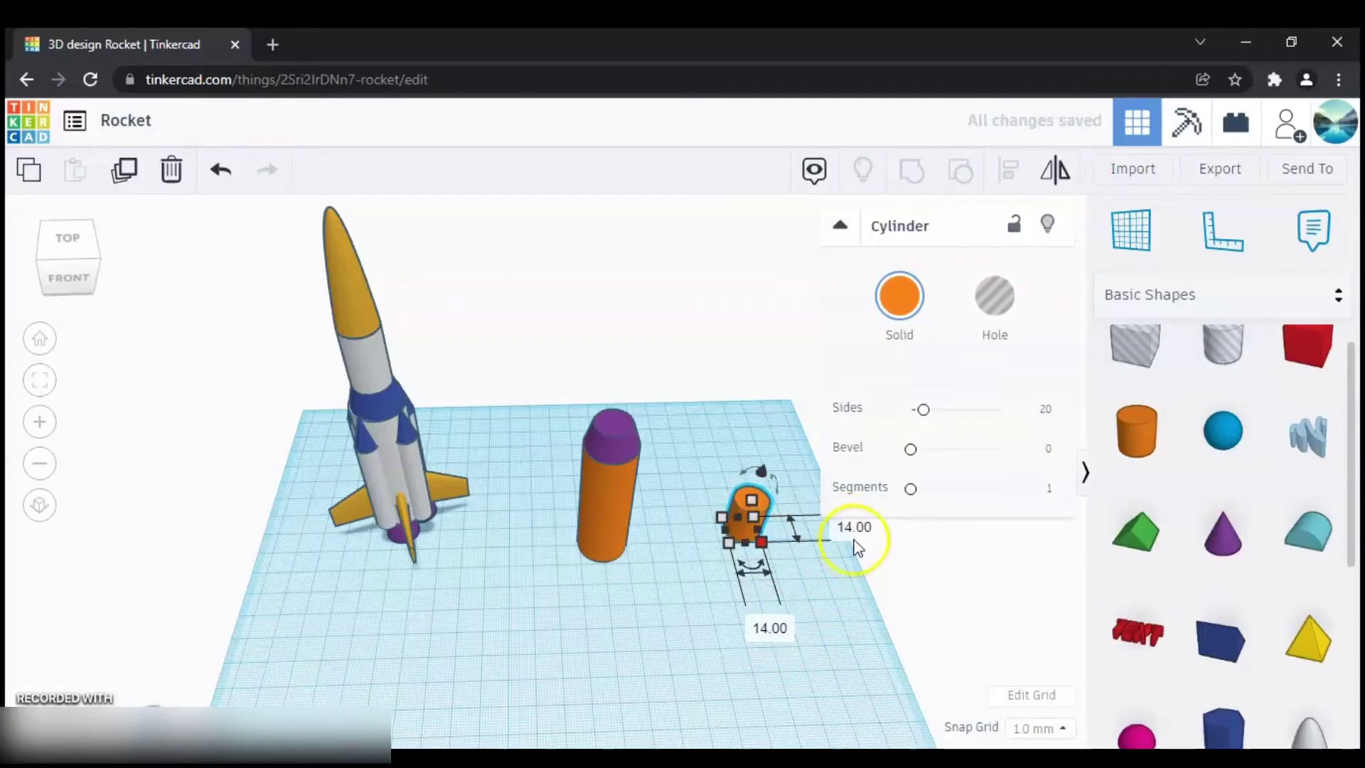
Raise the small cylinder's sides from 20 to 36.
click(625, 445)
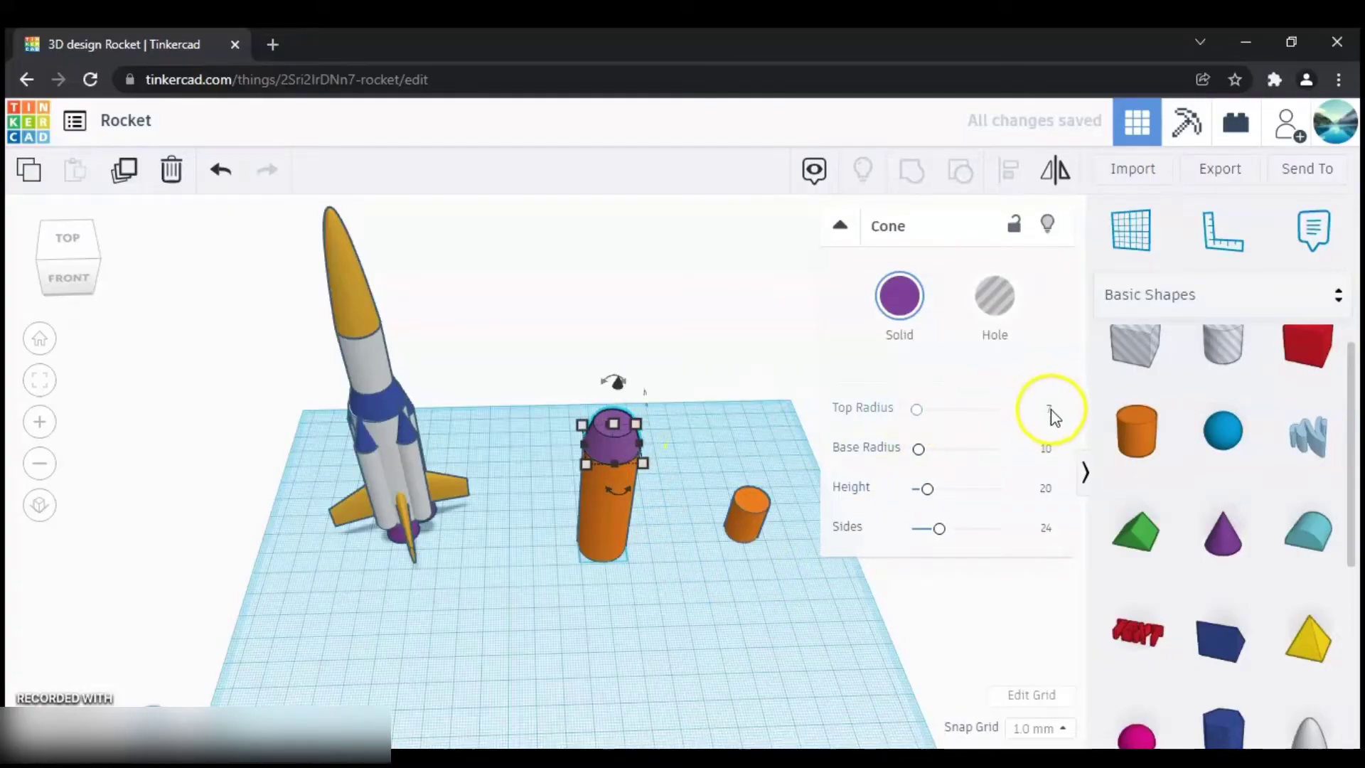
mouse_move(578, 448)
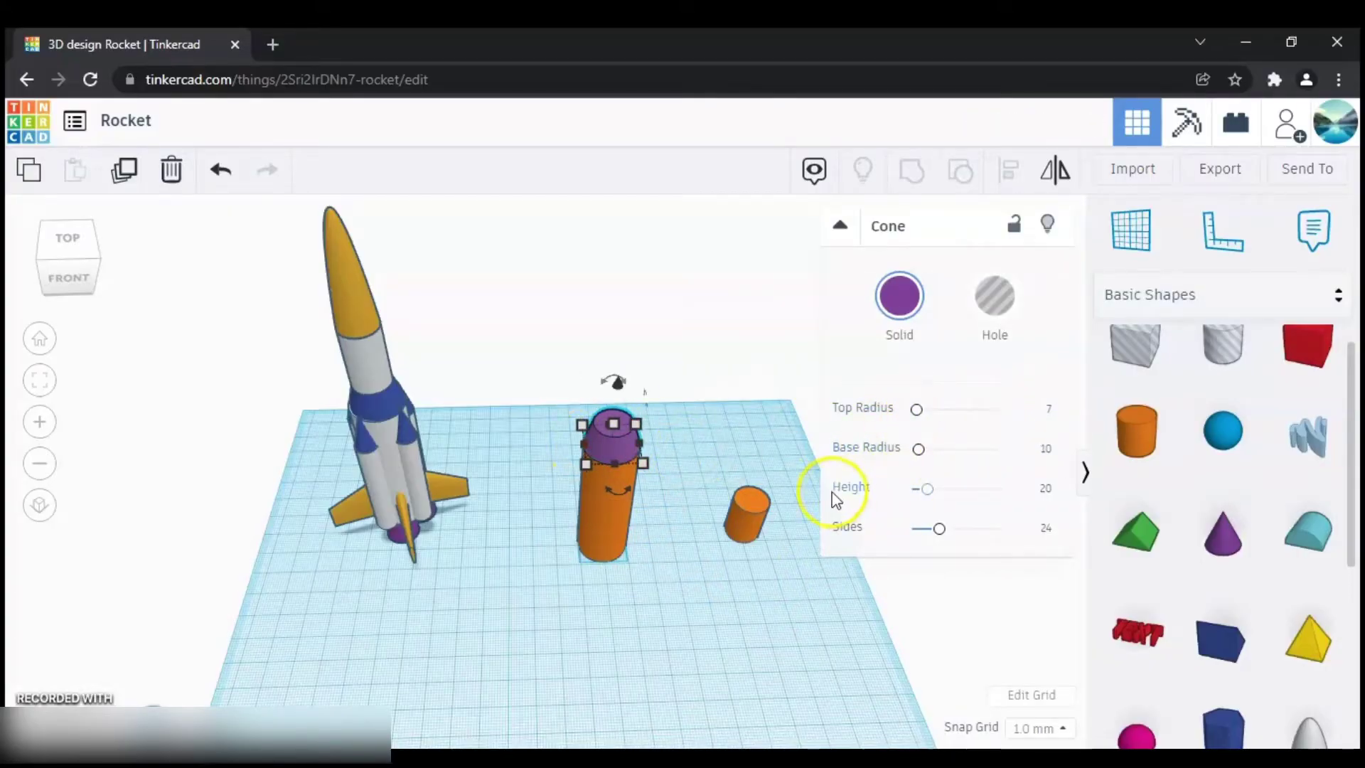
click(745, 515)
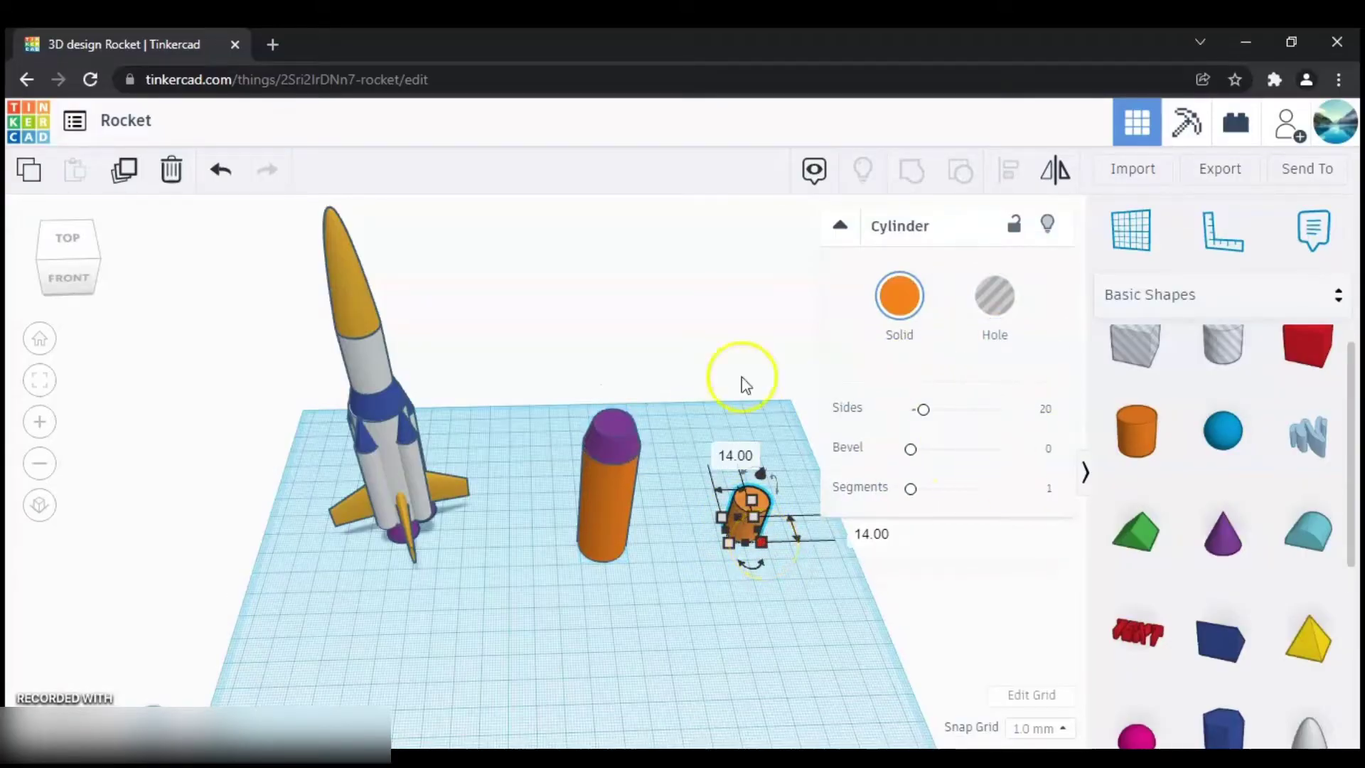
drag(923, 409, 951, 415)
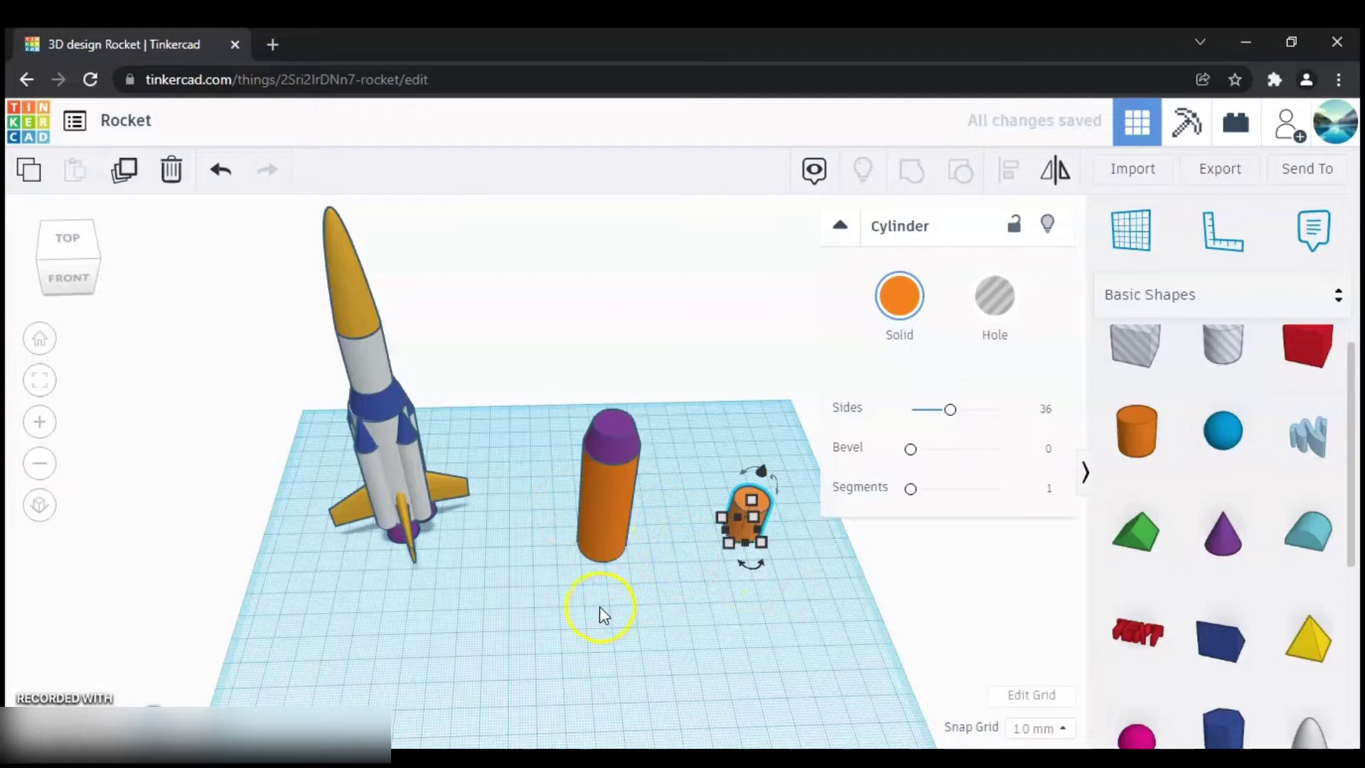
Drop the small cylinder onto a workplane set on the tall cylinder's top.
click(753, 517)
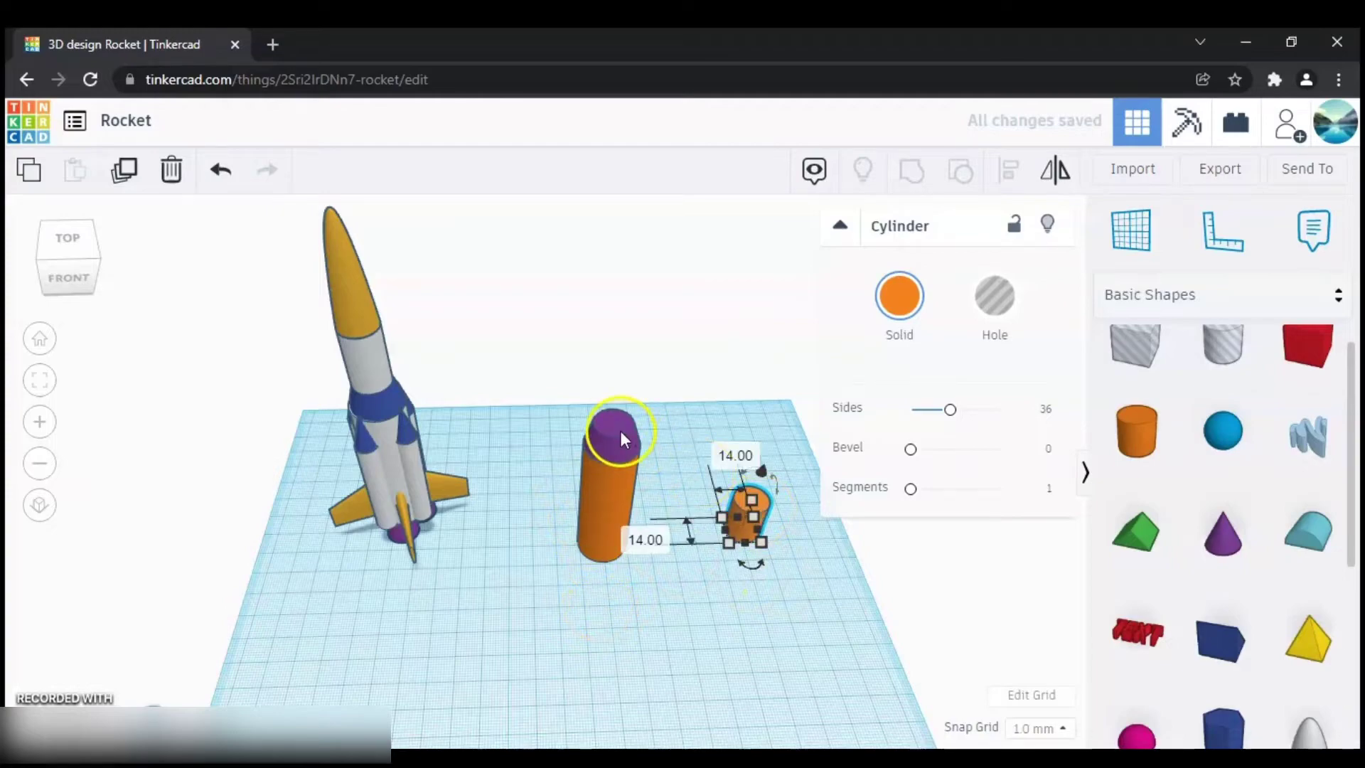
key(w)
right_drag(640, 463, 608, 470)
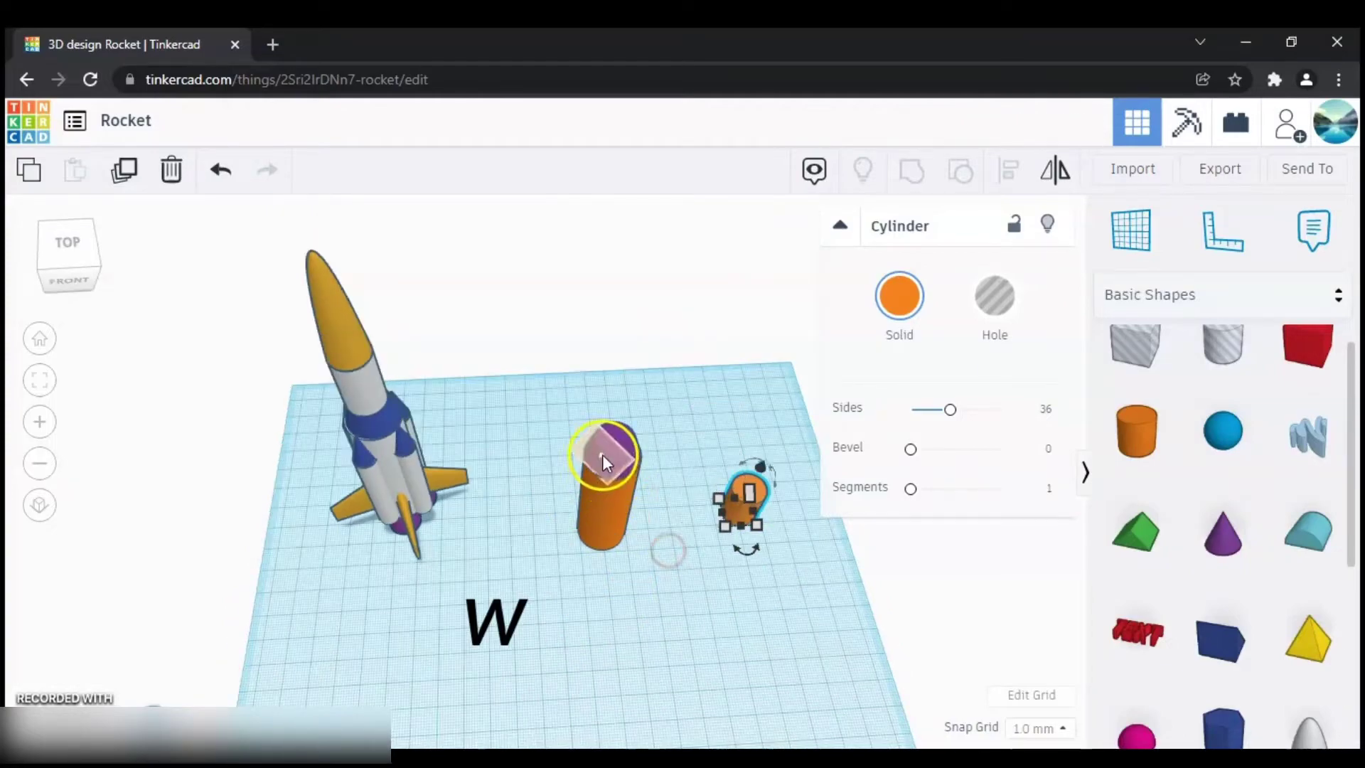
click(614, 443)
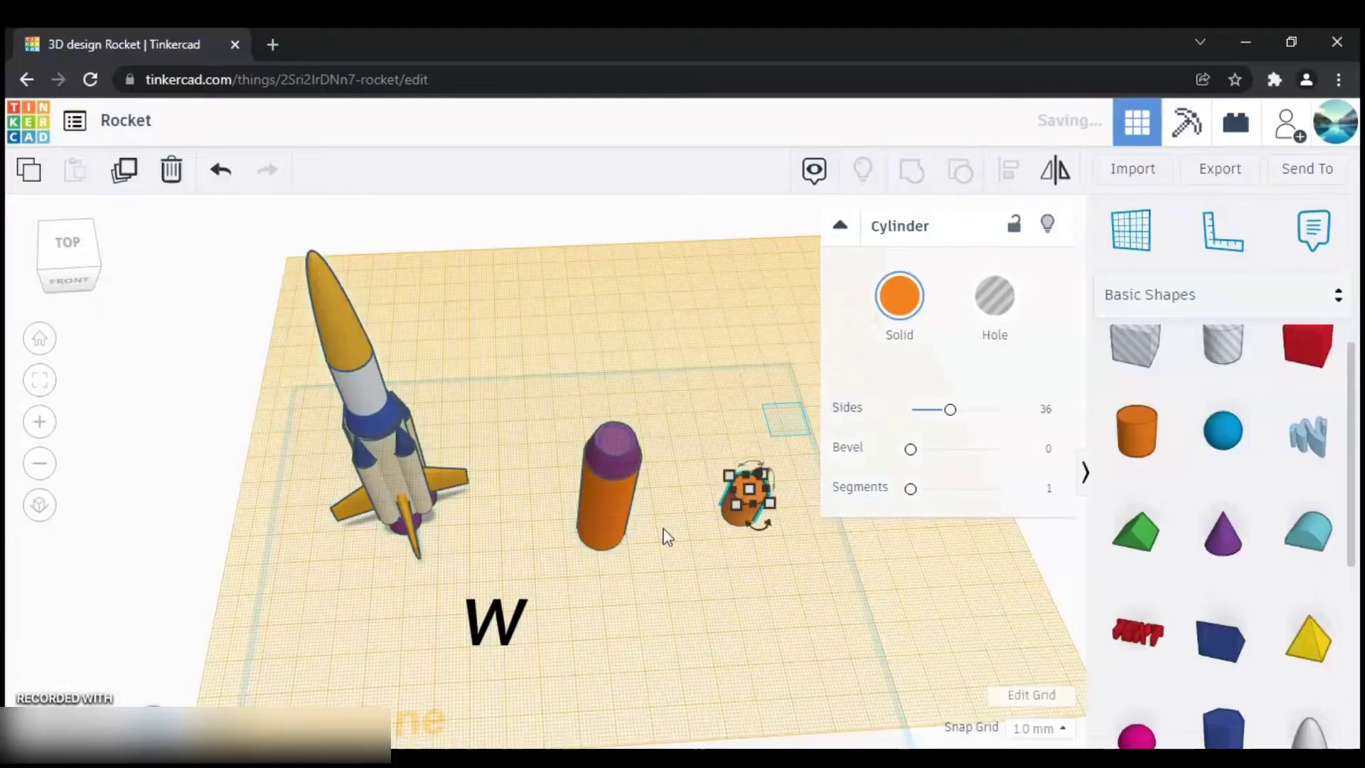
key(d)
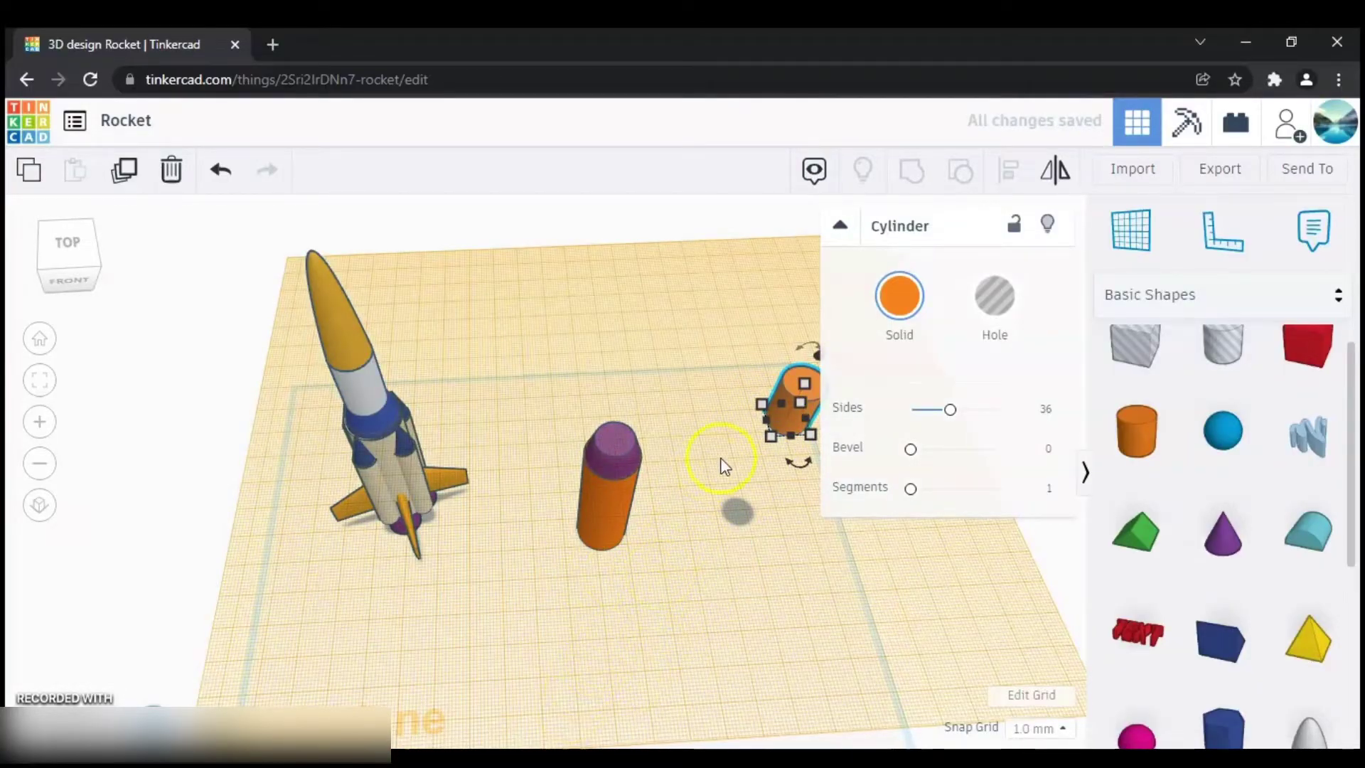
Align the small cylinder centred on the purple cone in both directions.
click(617, 456)
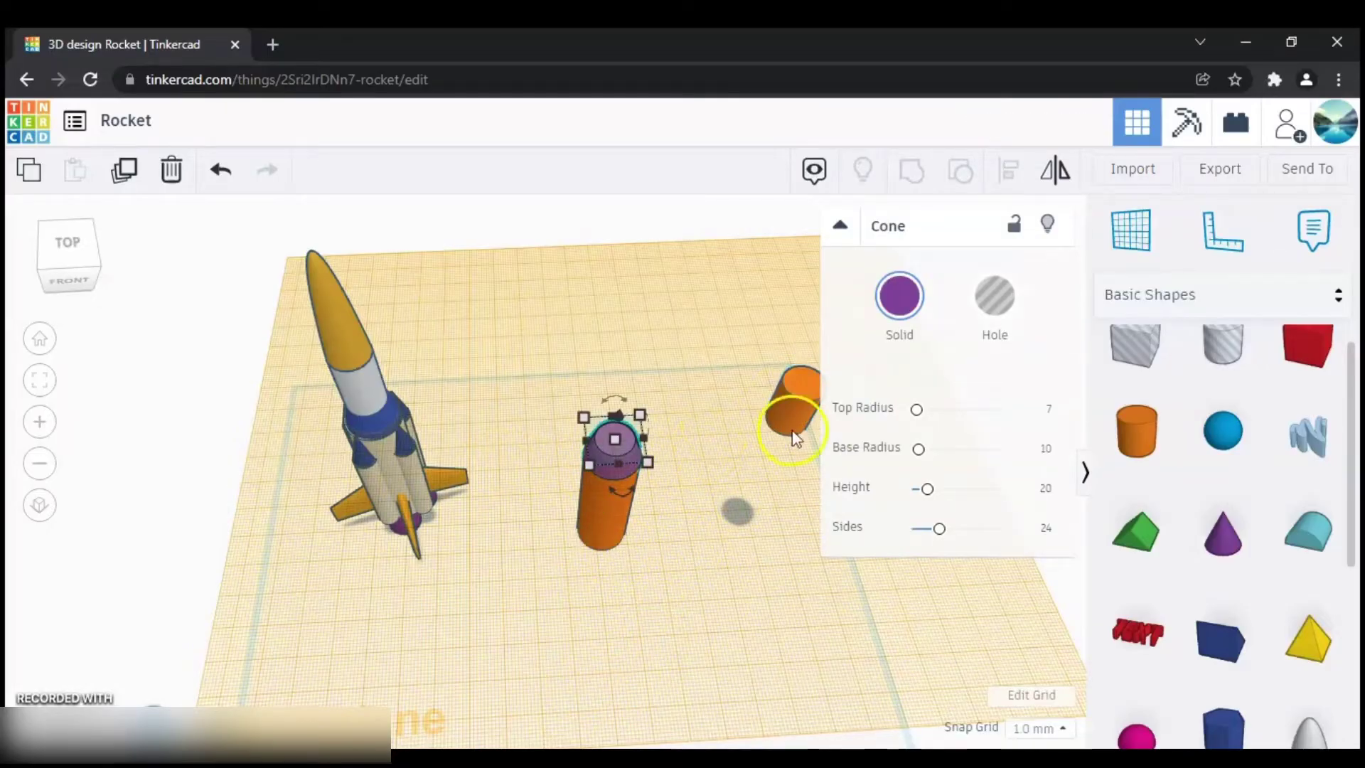
shift+click(791, 406)
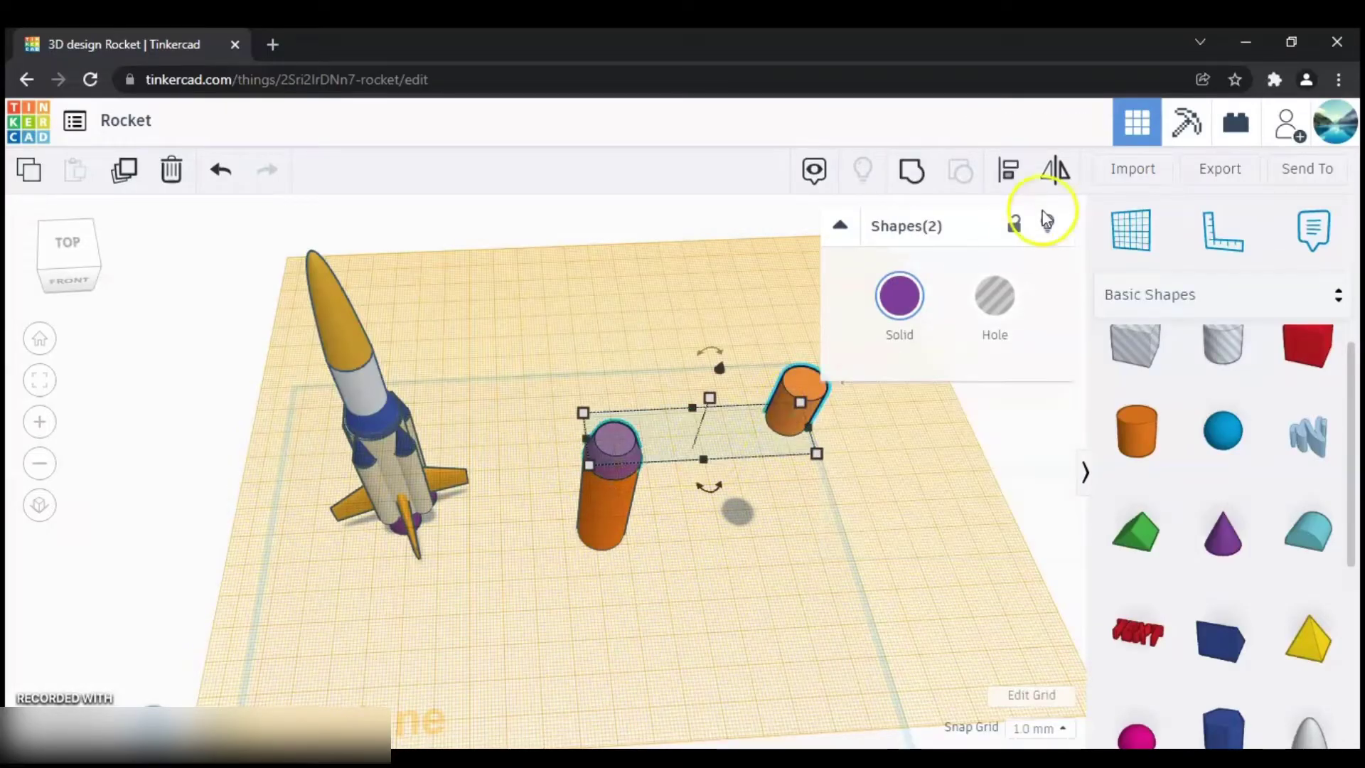
click(1003, 174)
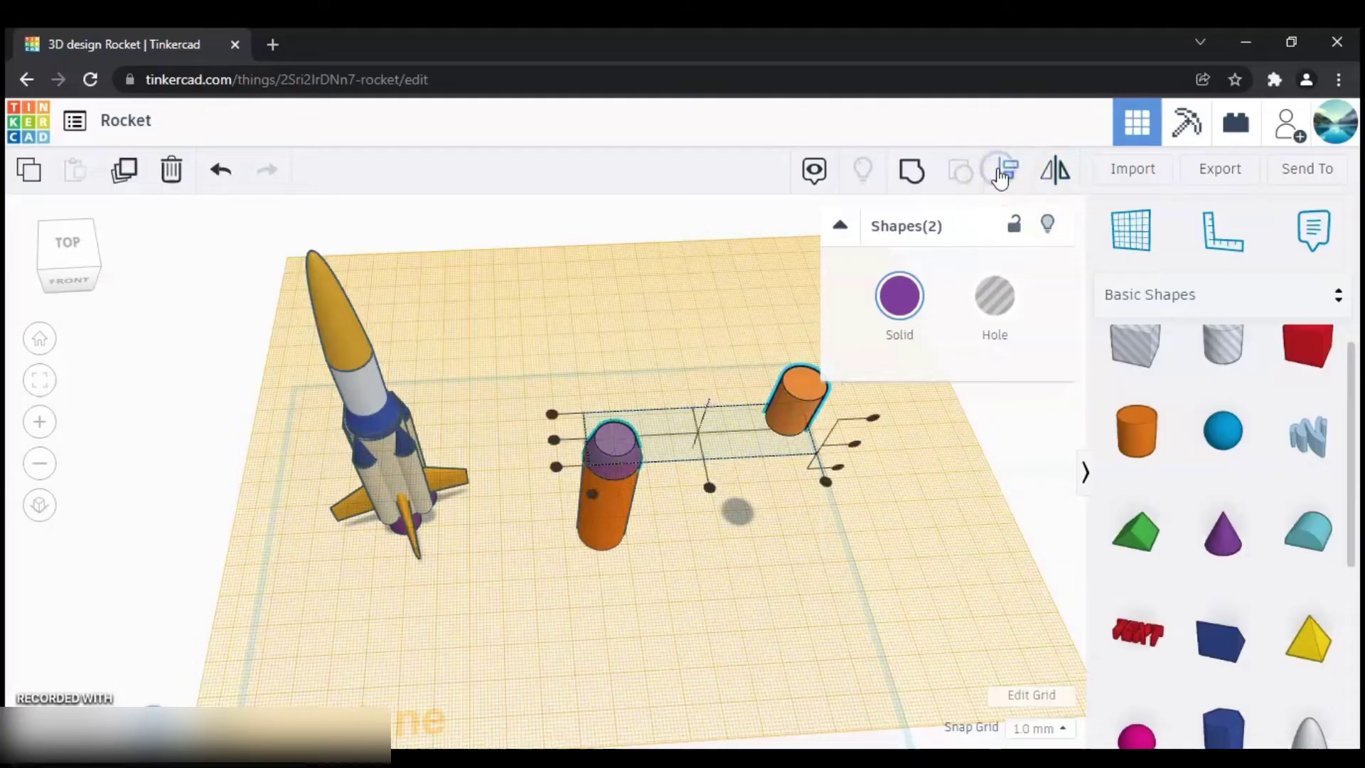
click(623, 456)
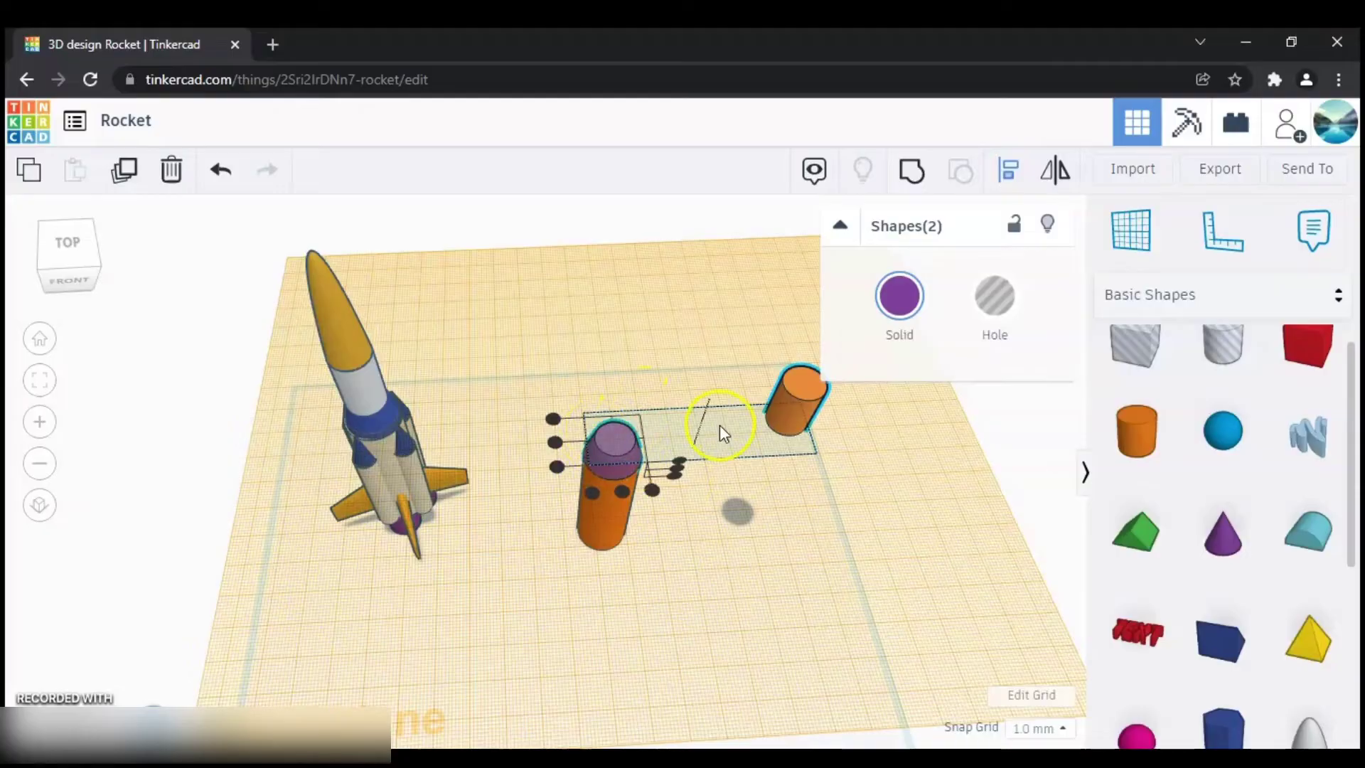
click(620, 491)
click(554, 444)
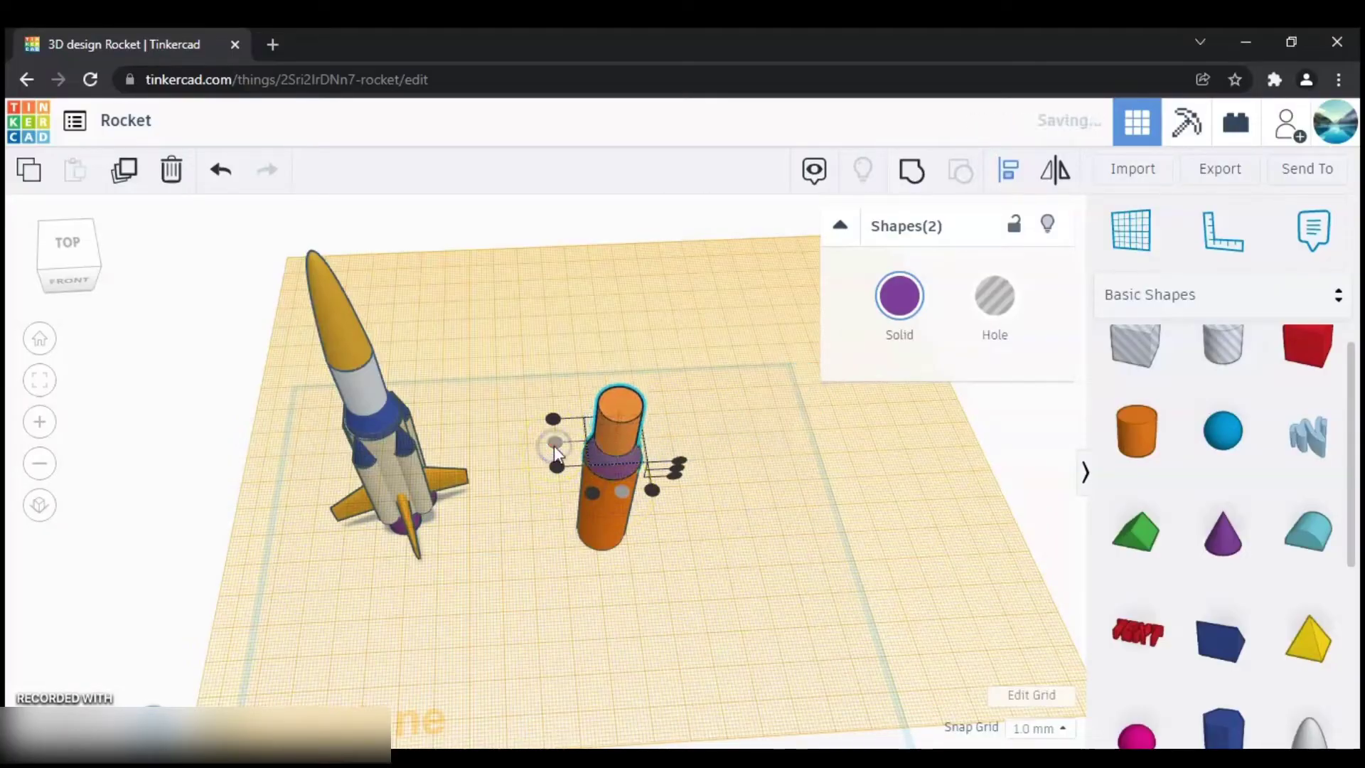
right_drag(632, 478, 643, 487)
right_drag(699, 436, 697, 552)
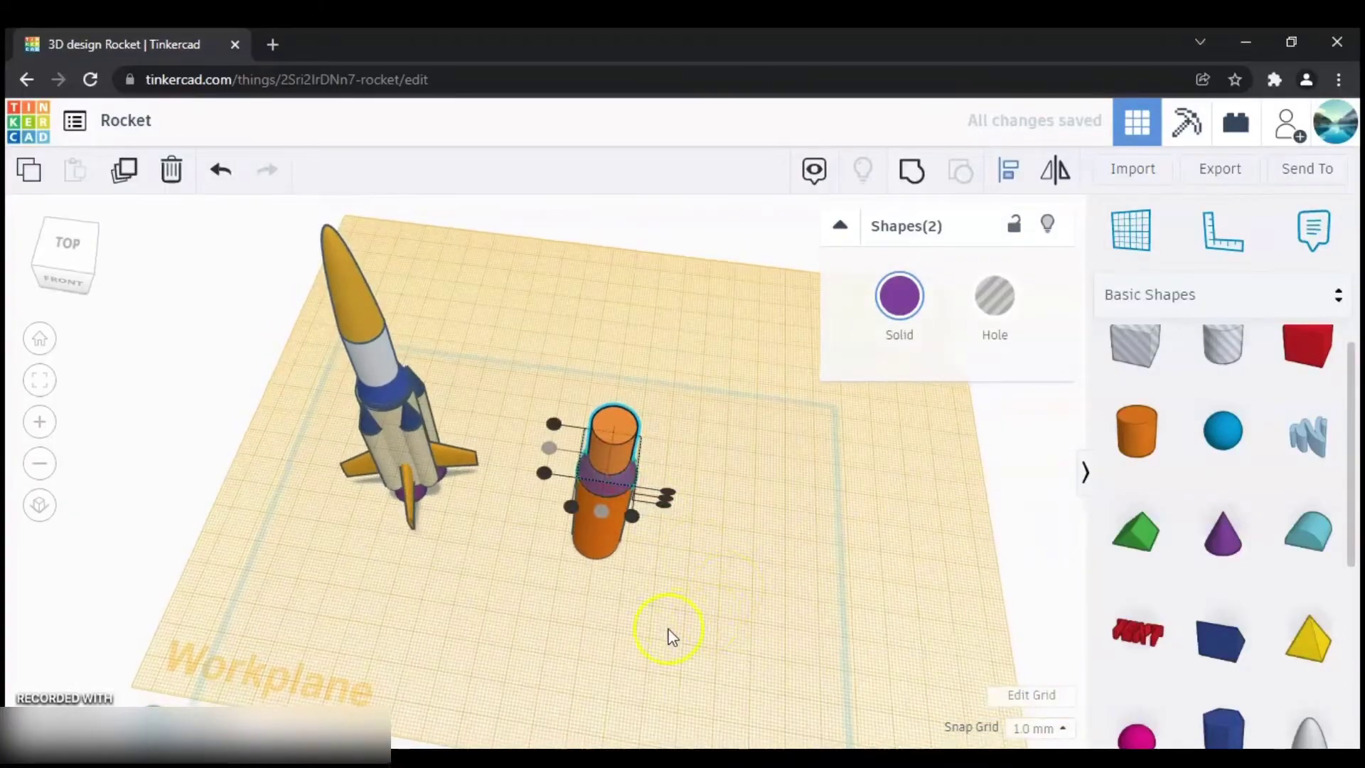
right_drag(494, 542, 505, 481)
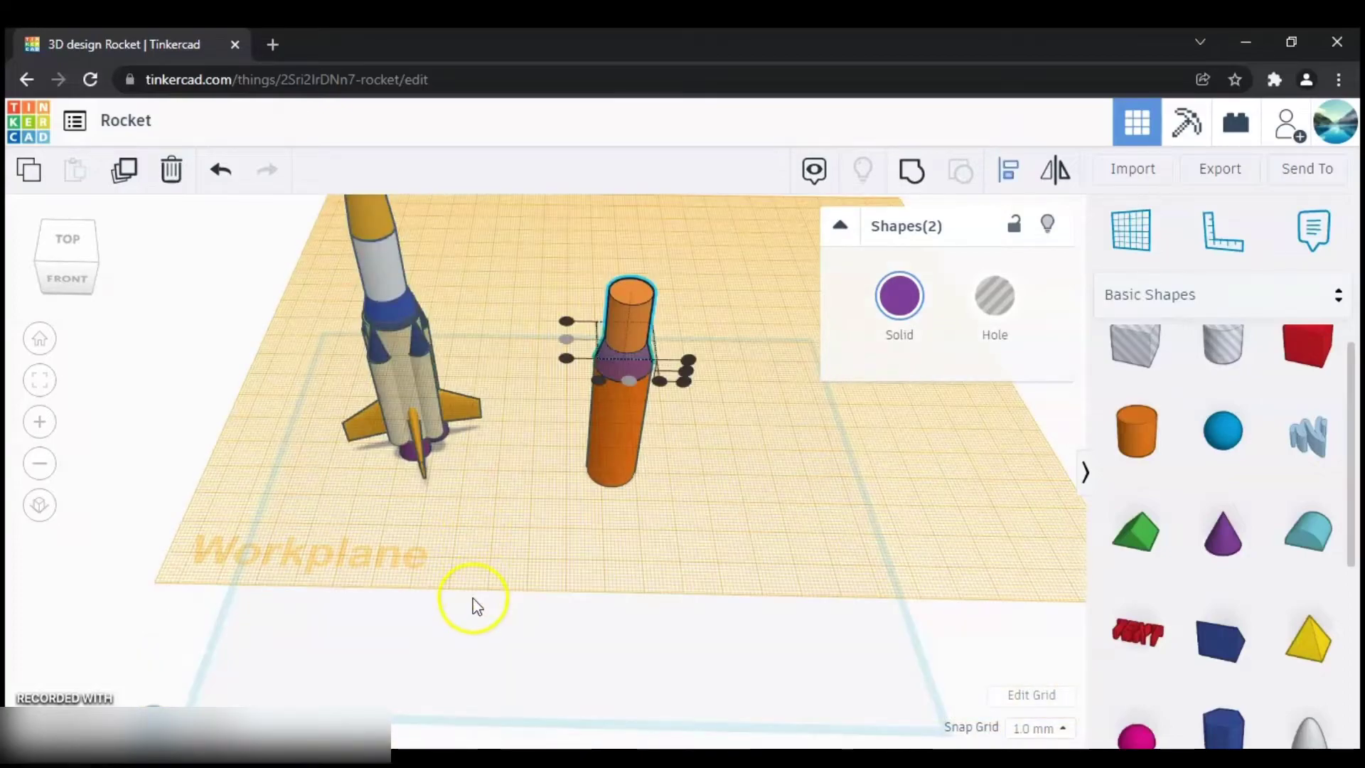
Reset the workplane to the ground grid and stretch the stack to 35 mm tall.
key(w)
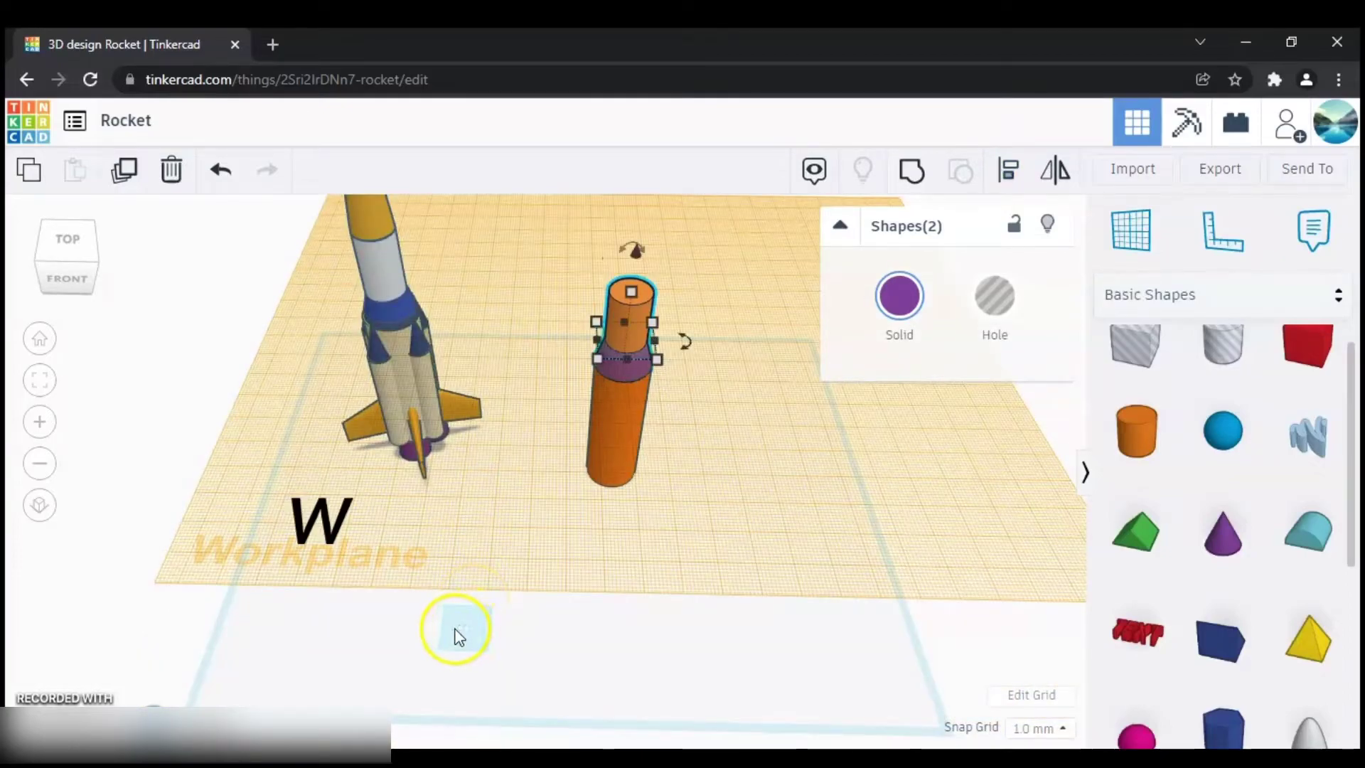
click(412, 631)
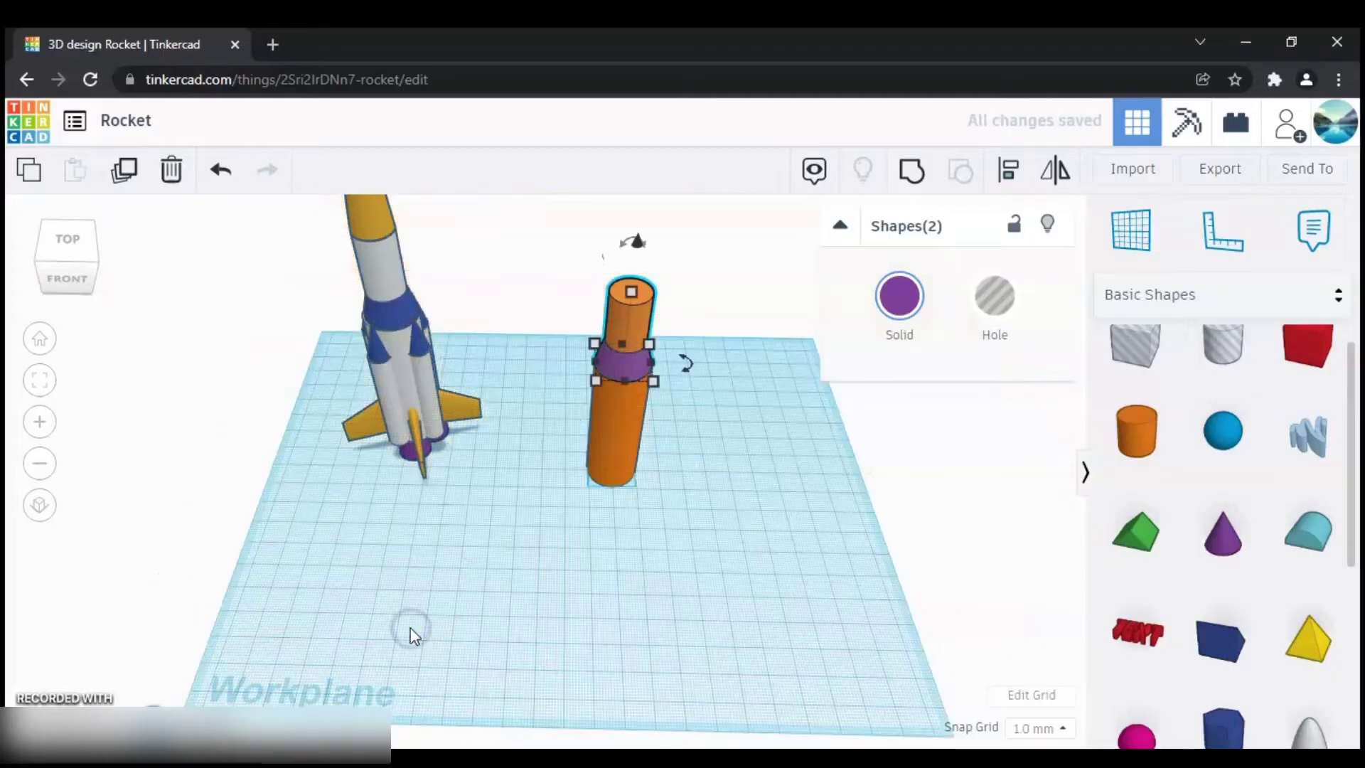
mouse_move(725, 441)
right_down()
mouse_move(719, 469)
mouse_move(733, 455)
right_up()
click(627, 279)
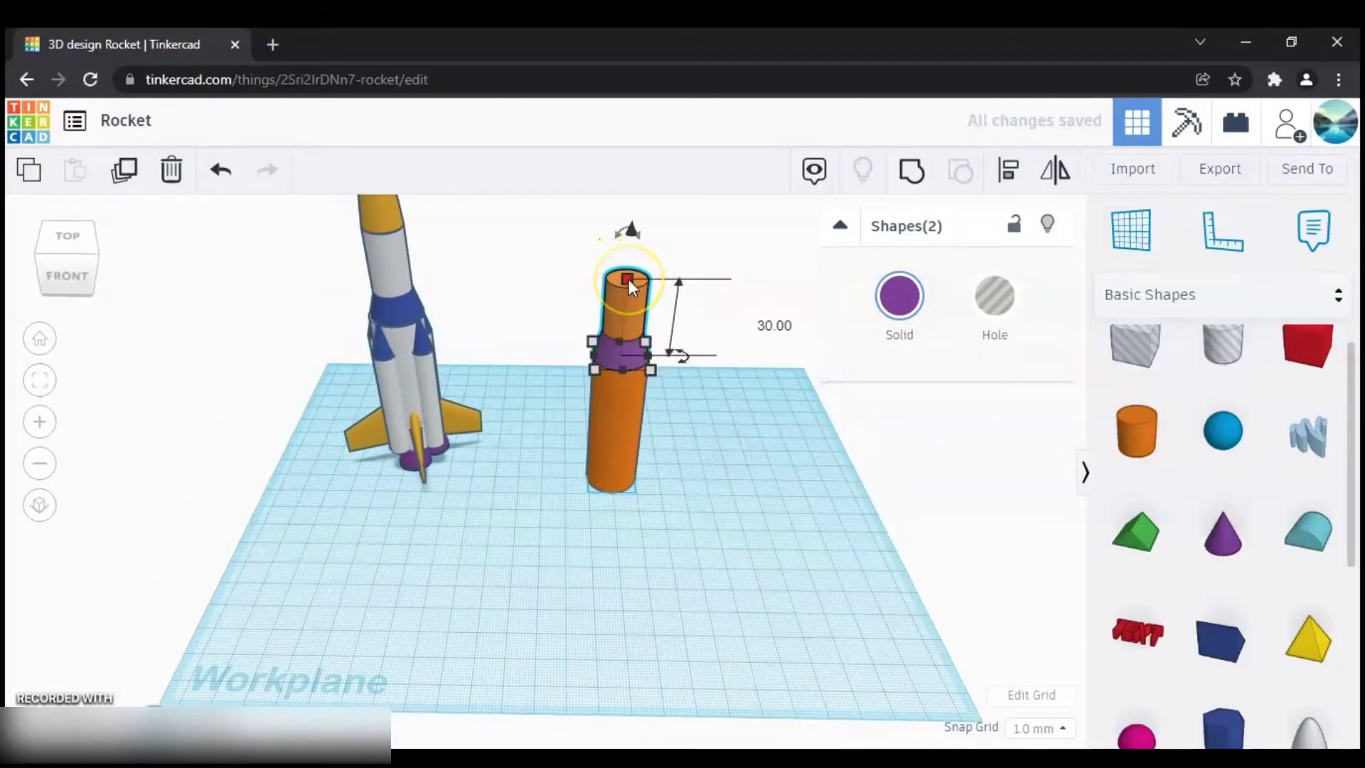
drag(629, 279, 630, 266)
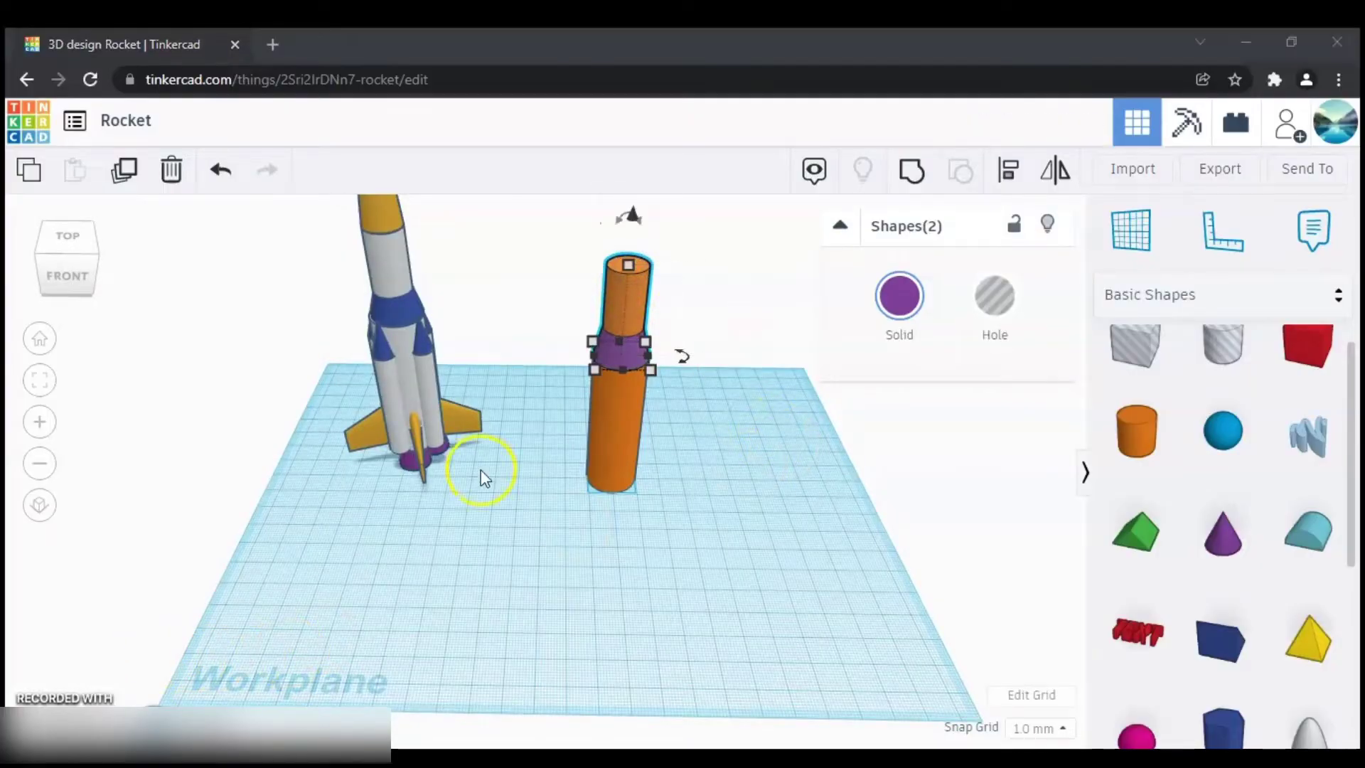
shift+right_drag(499, 439, 461, 492)
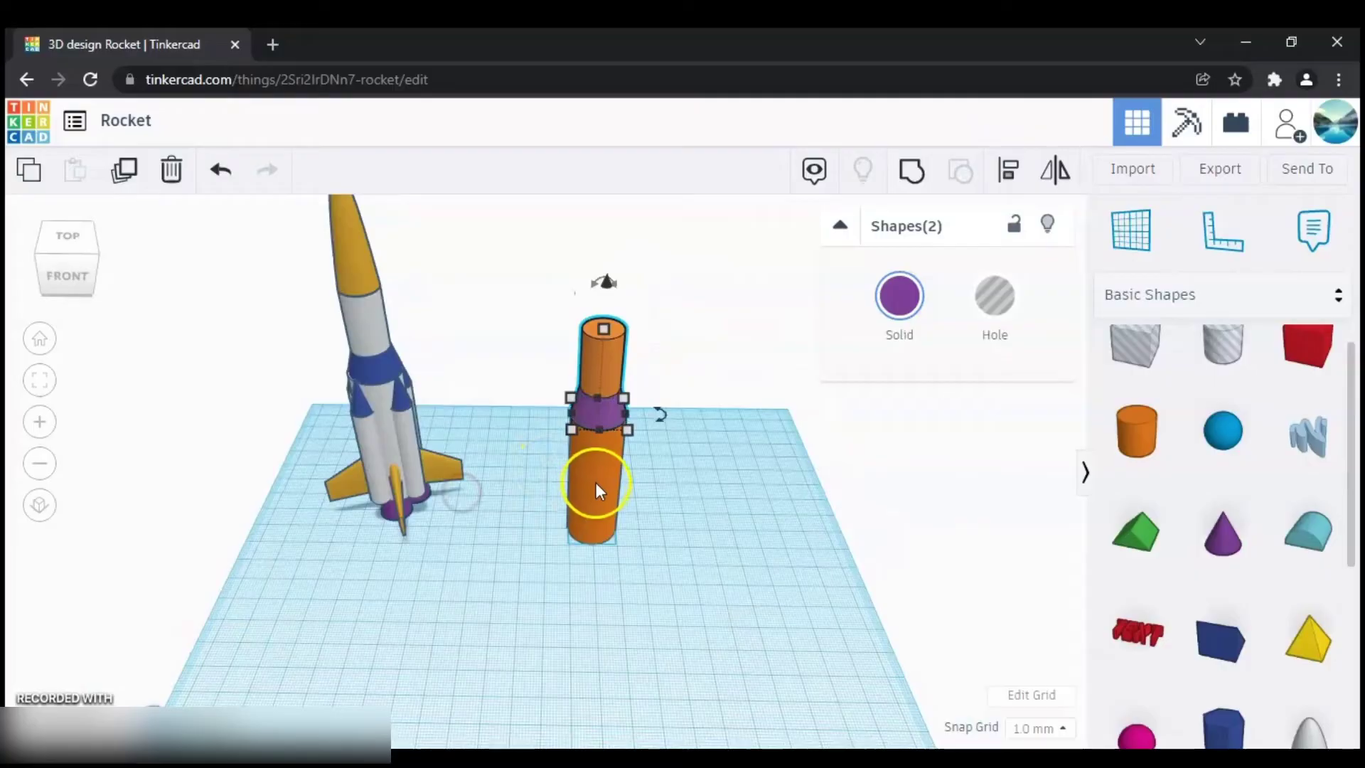
click(571, 398)
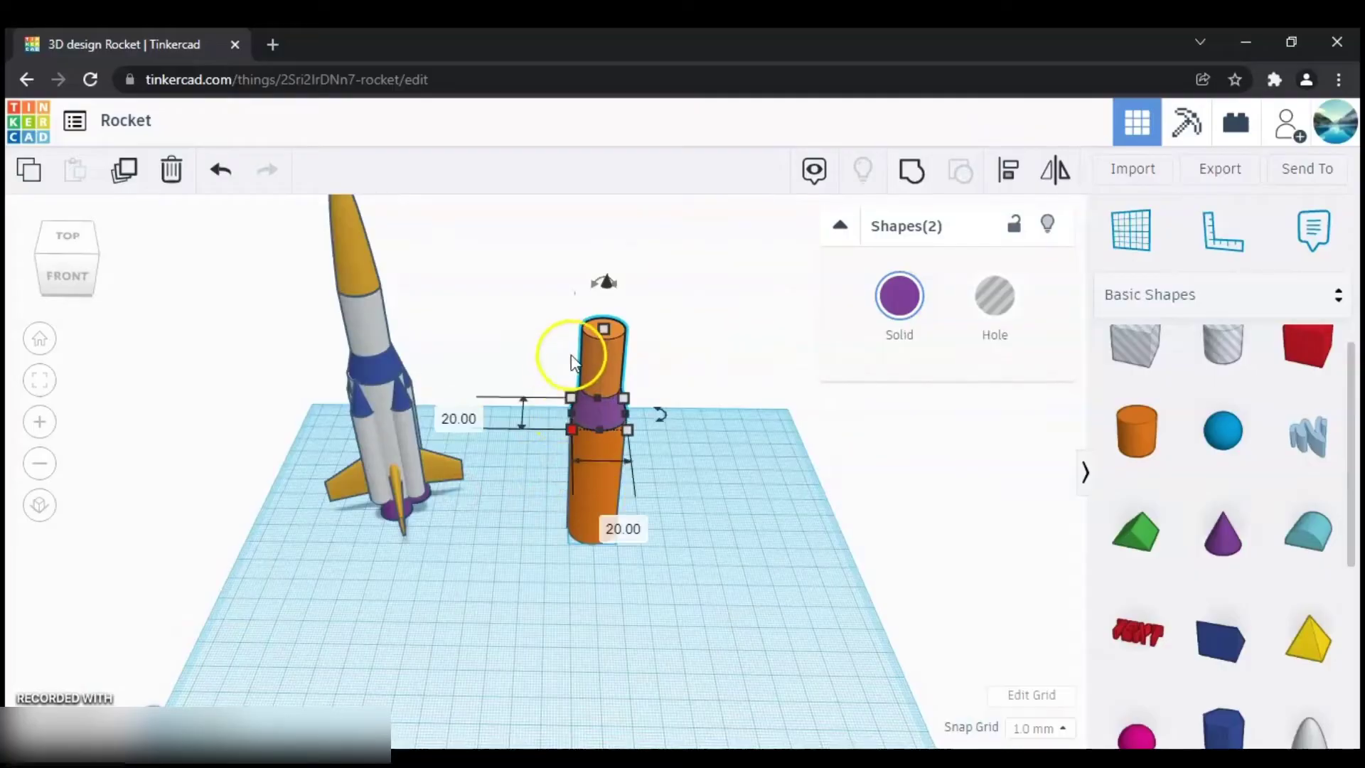
click(595, 486)
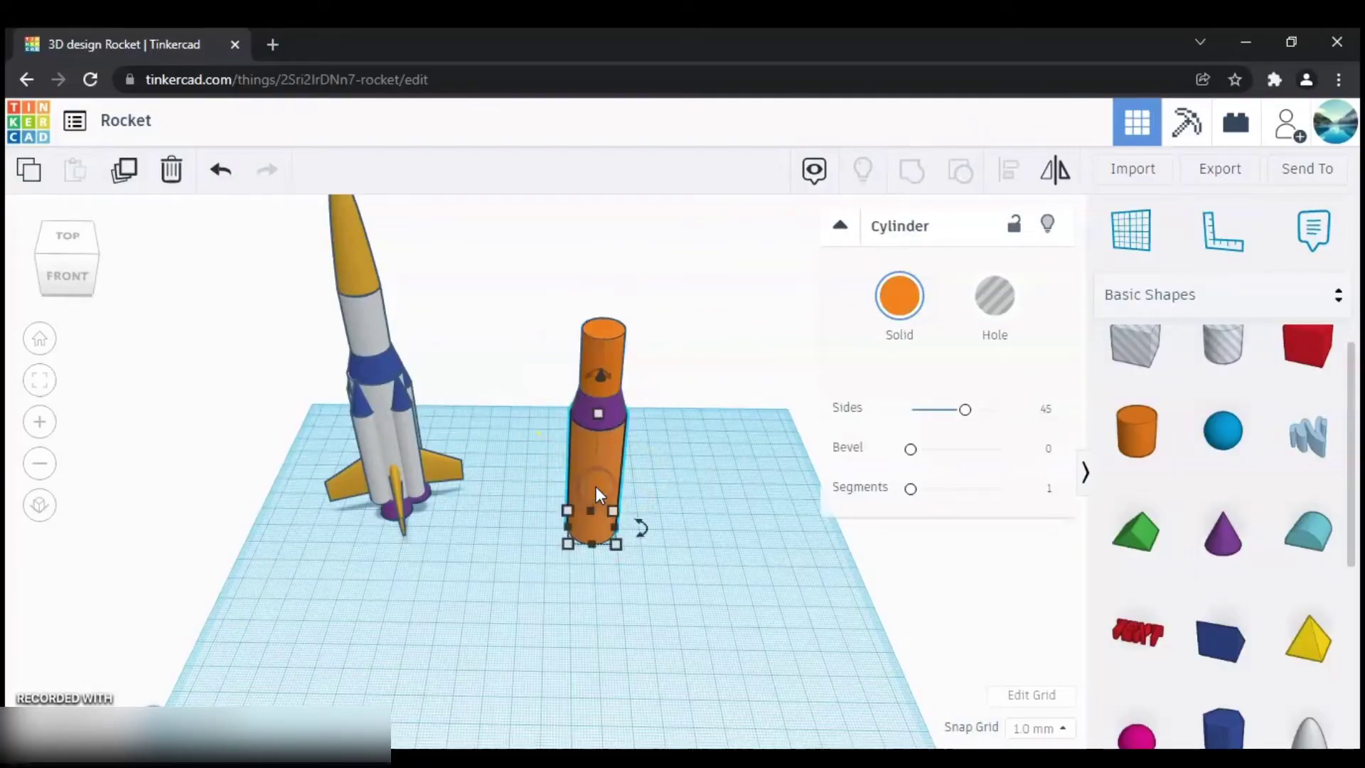
Make the tall body light grey and the cone band blue.
click(903, 302)
click(1233, 488)
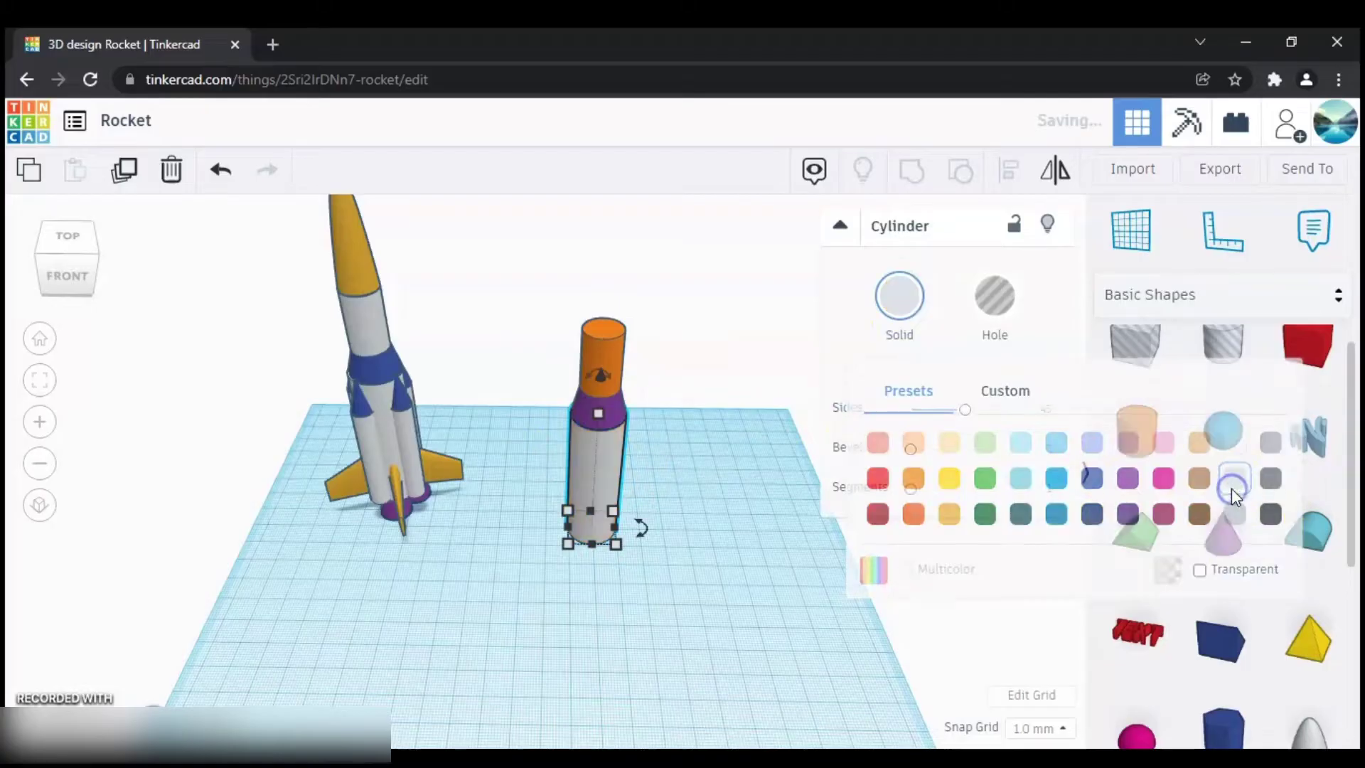
click(617, 410)
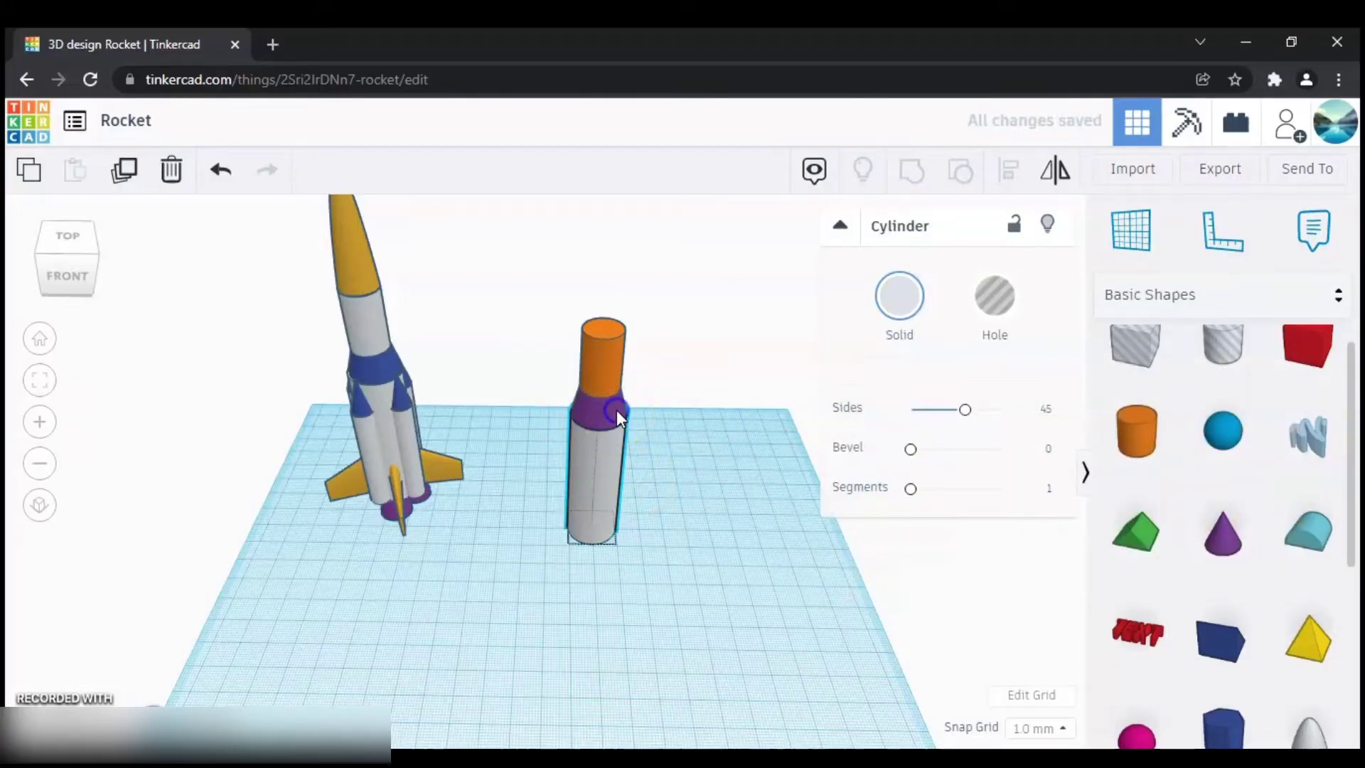
click(900, 297)
click(1094, 515)
Make the top cylinder light grey, then select the original rocket's nose cone.
click(601, 365)
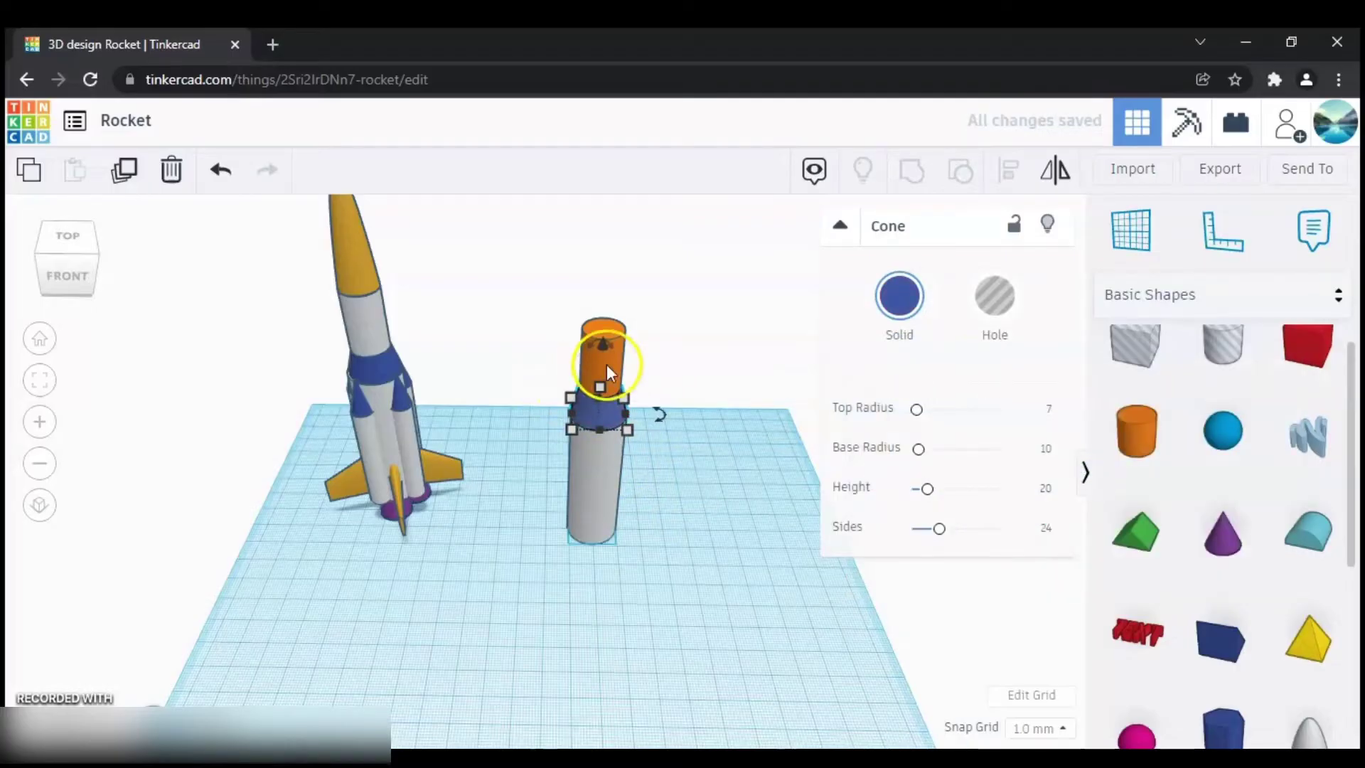
click(917, 302)
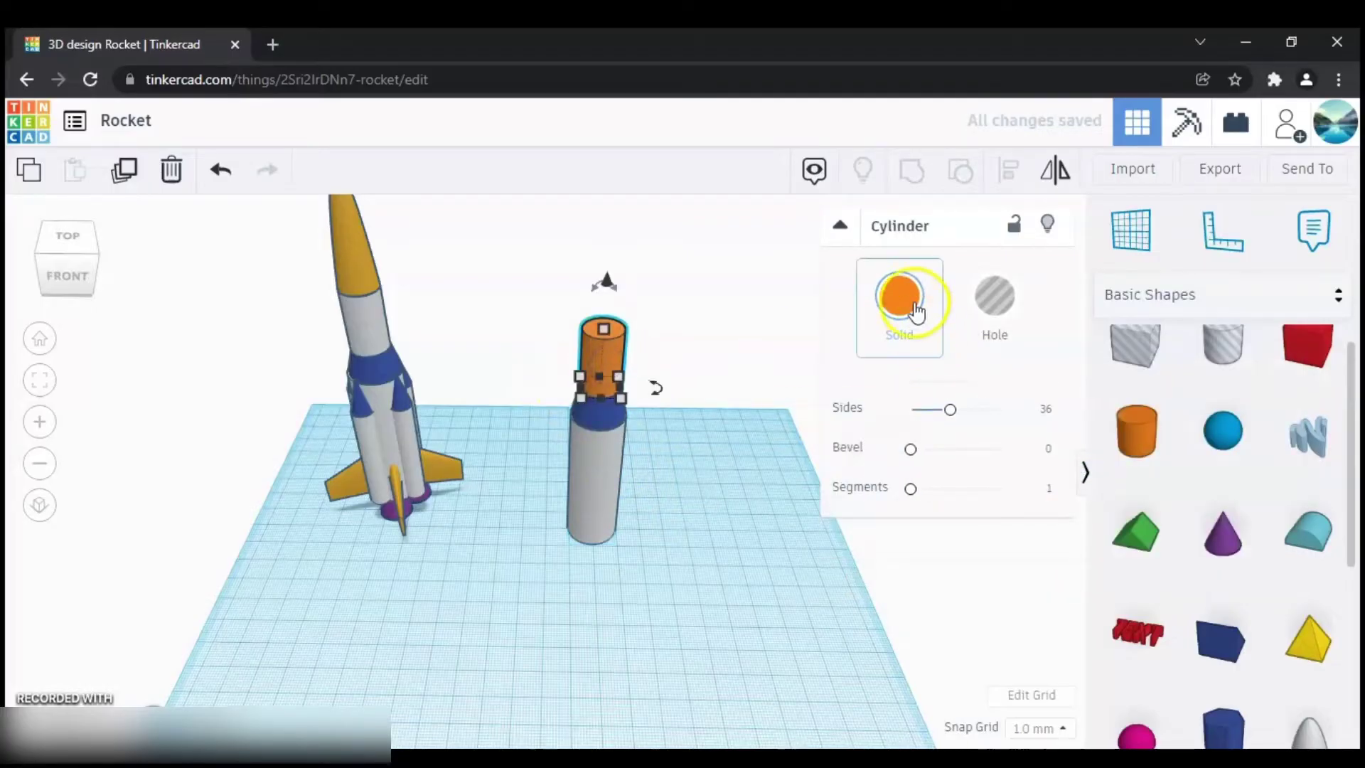
click(1235, 478)
click(694, 403)
right_drag(695, 402, 674, 421)
click(346, 305)
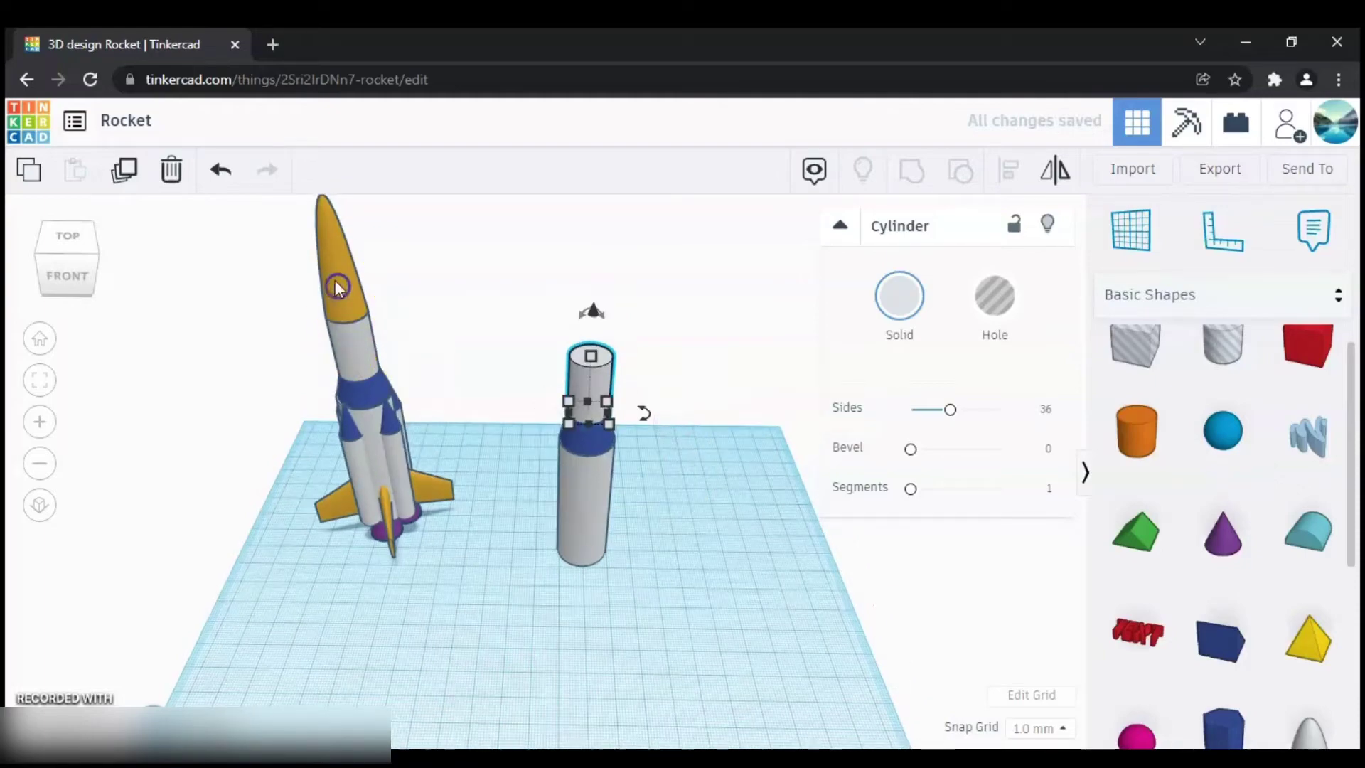
Place a paraboloid on the workplane beside the new rocket body.
click(711, 523)
scroll(1209, 512, up, 1)
scroll(1209, 512, down, 2)
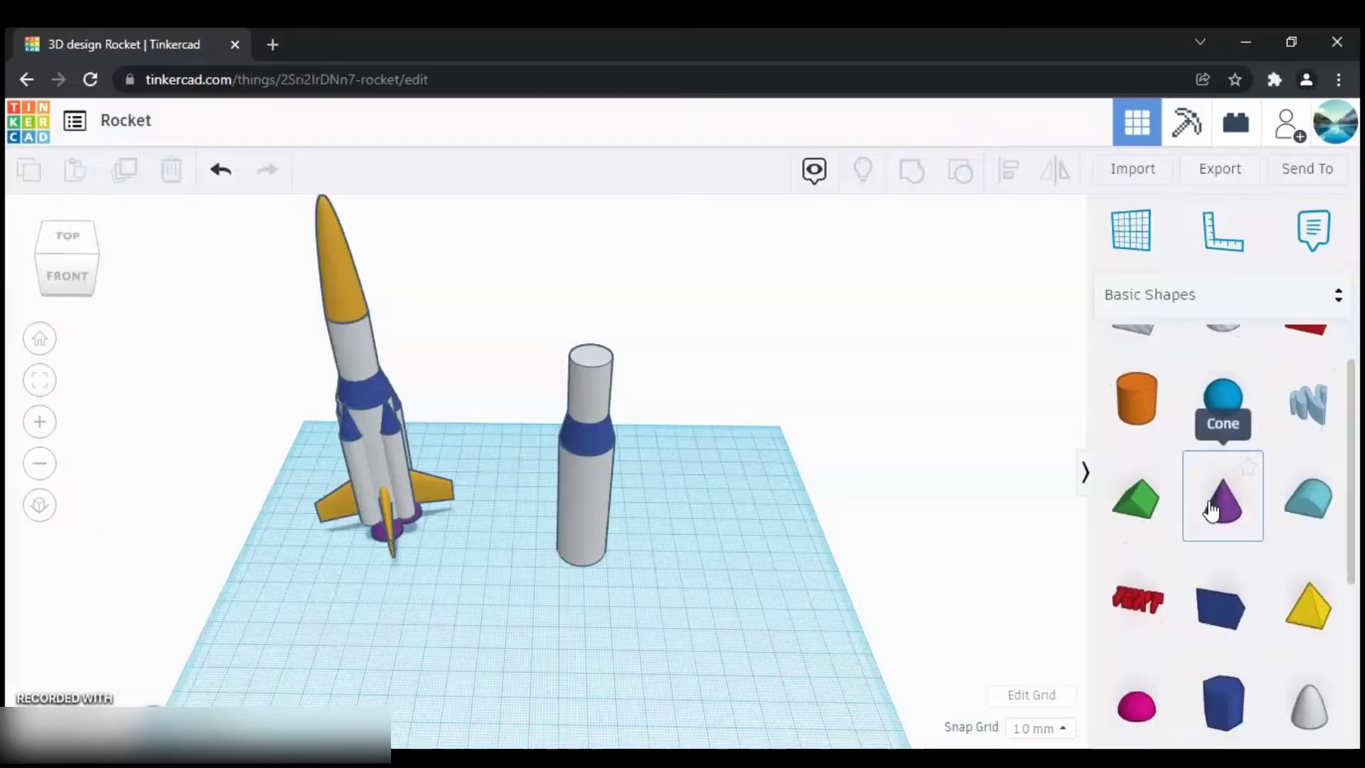
scroll(1209, 505, down, 3)
click(1309, 518)
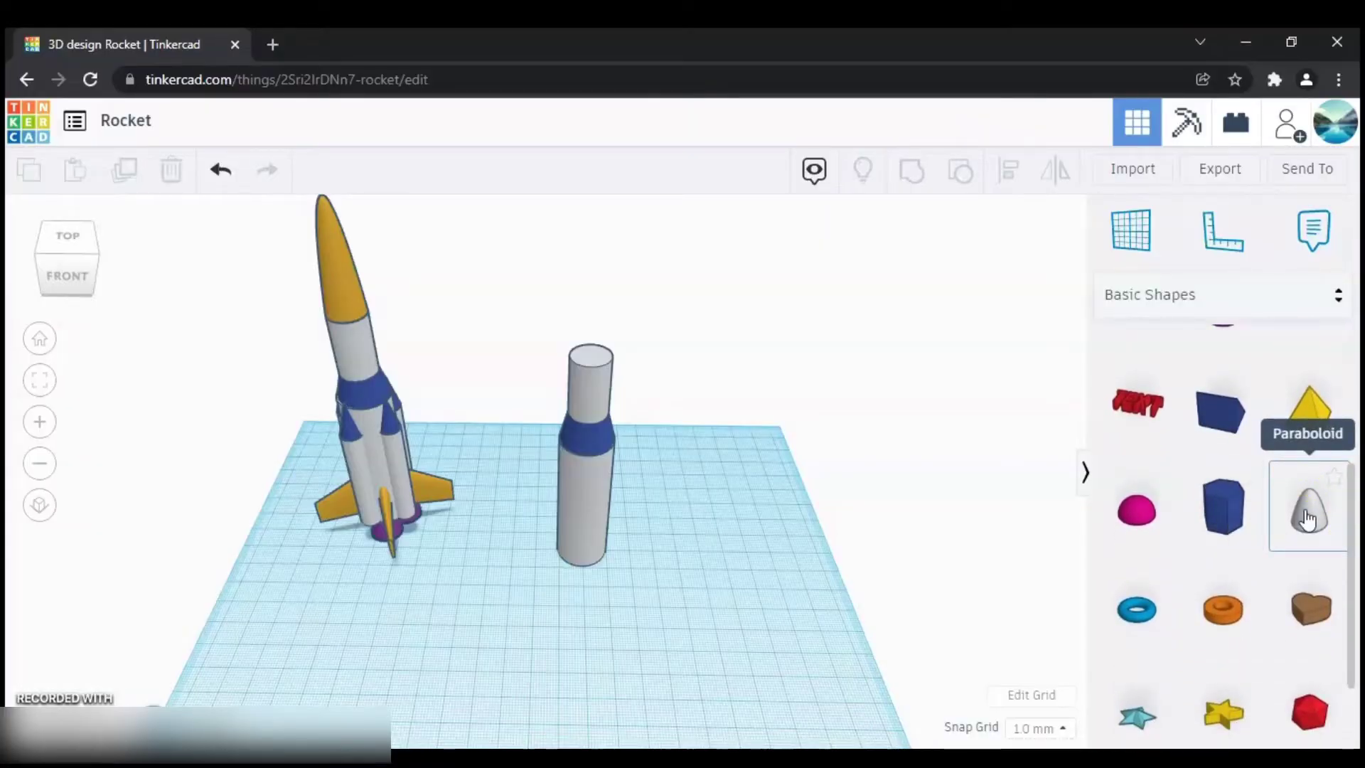
drag(1308, 518, 700, 580)
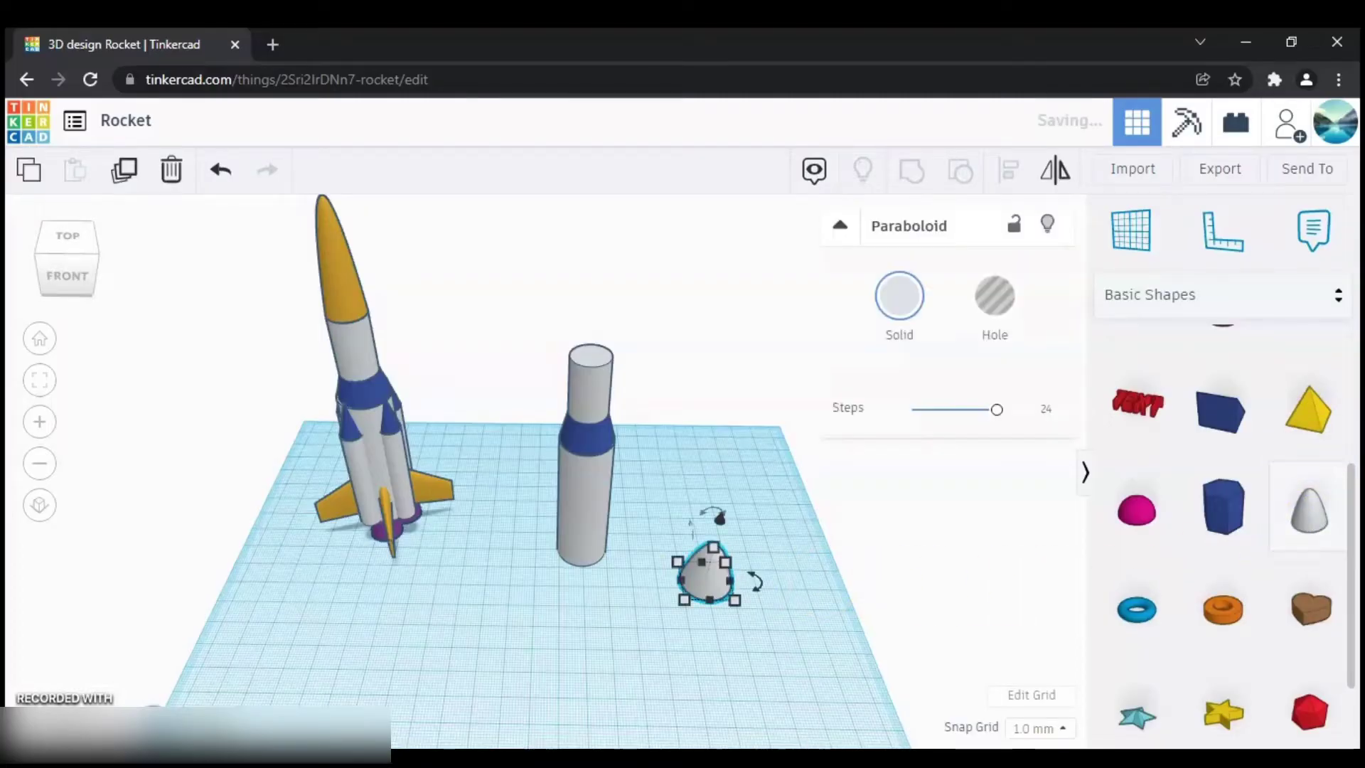
Set the paraboloid's width and length to 14 mm.
mouse_move(737, 601)
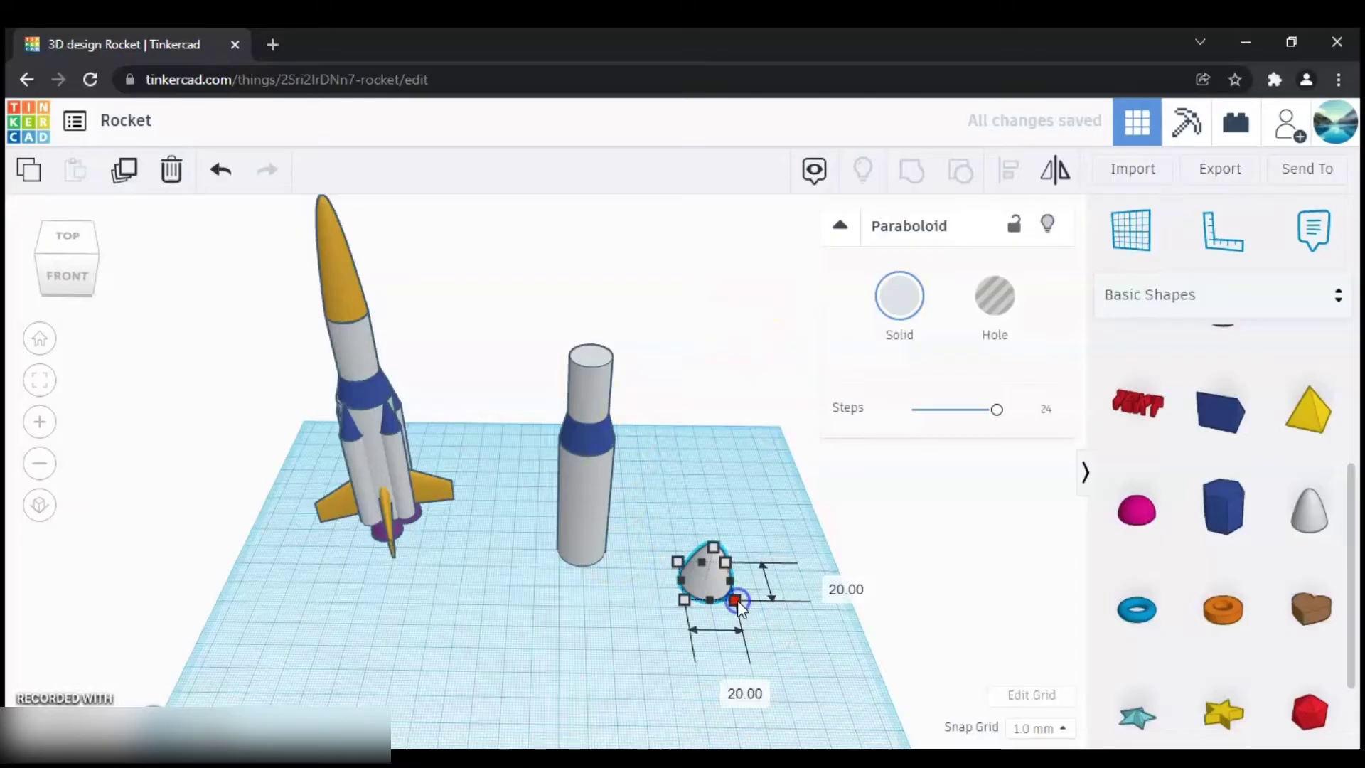
click(728, 686)
text(1)
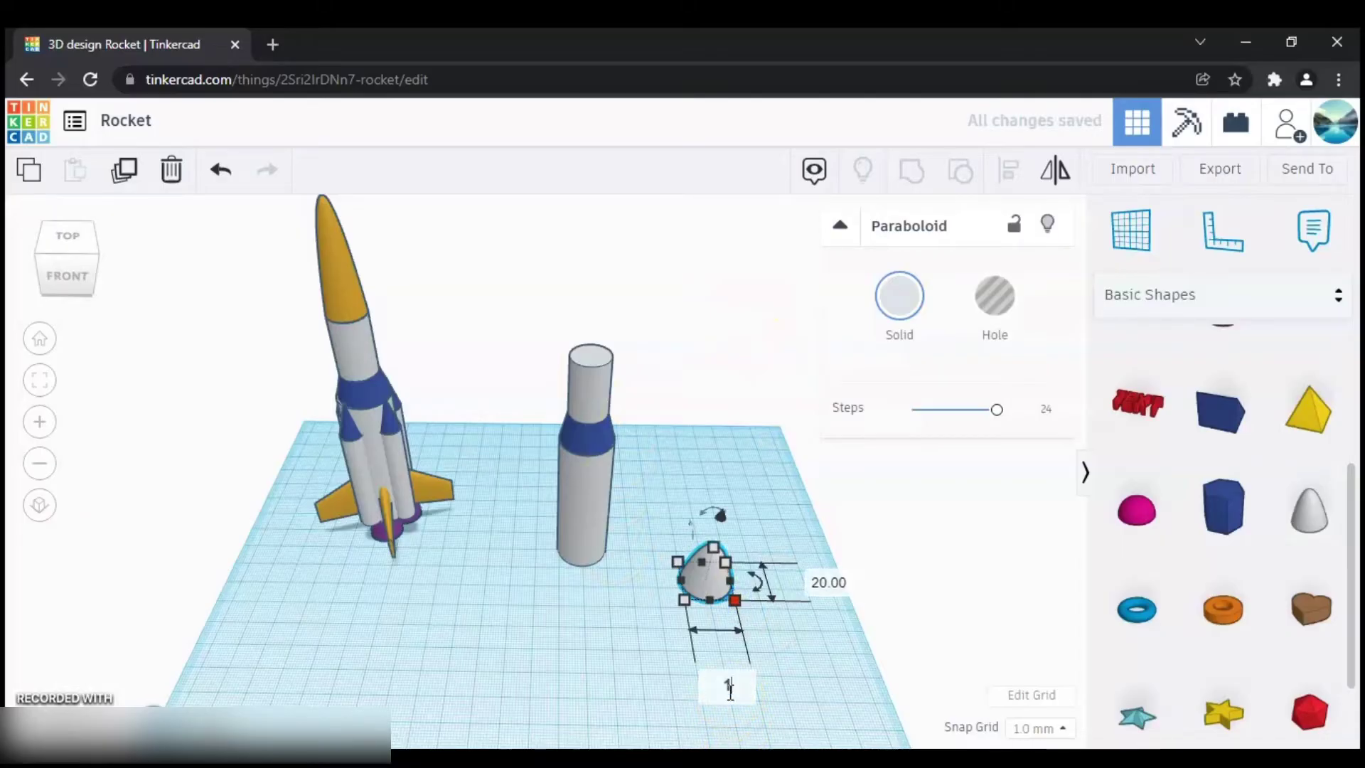
click(818, 580)
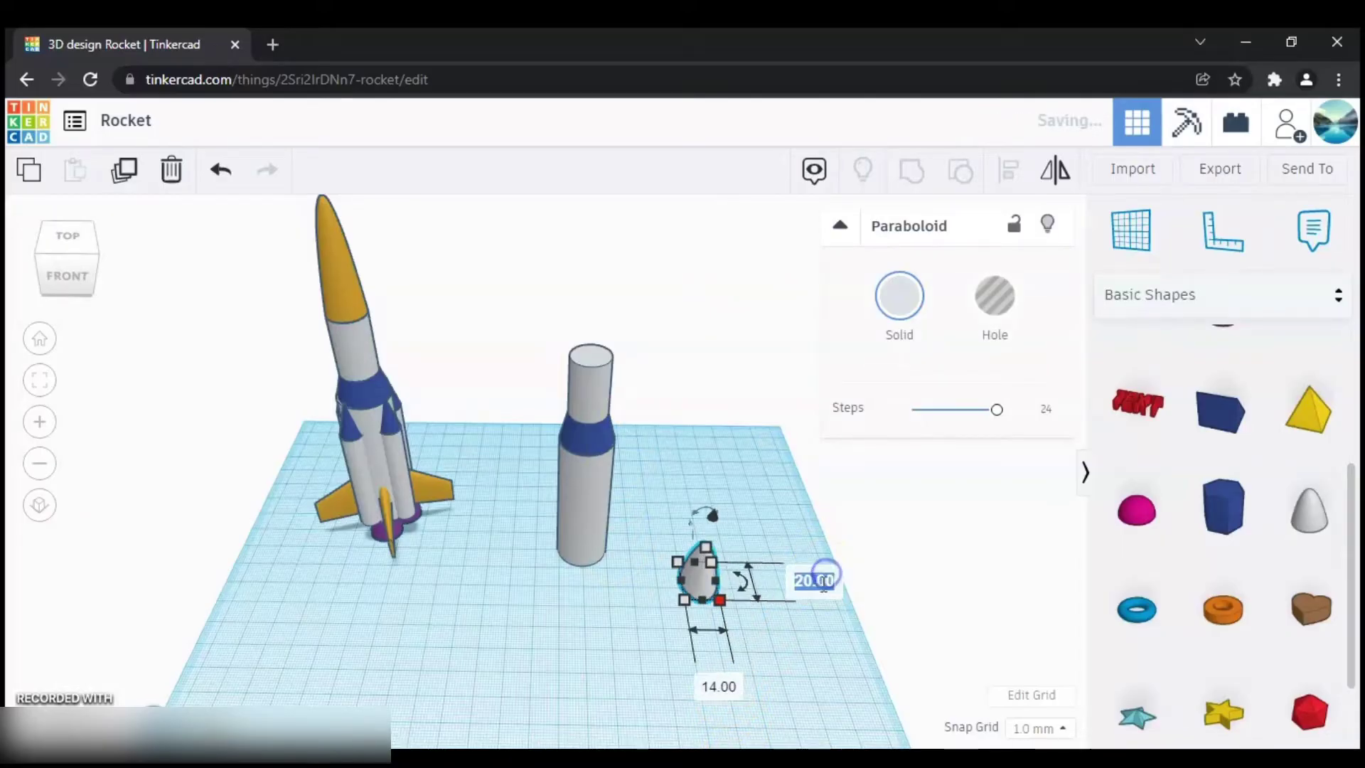
text(14)
click(785, 633)
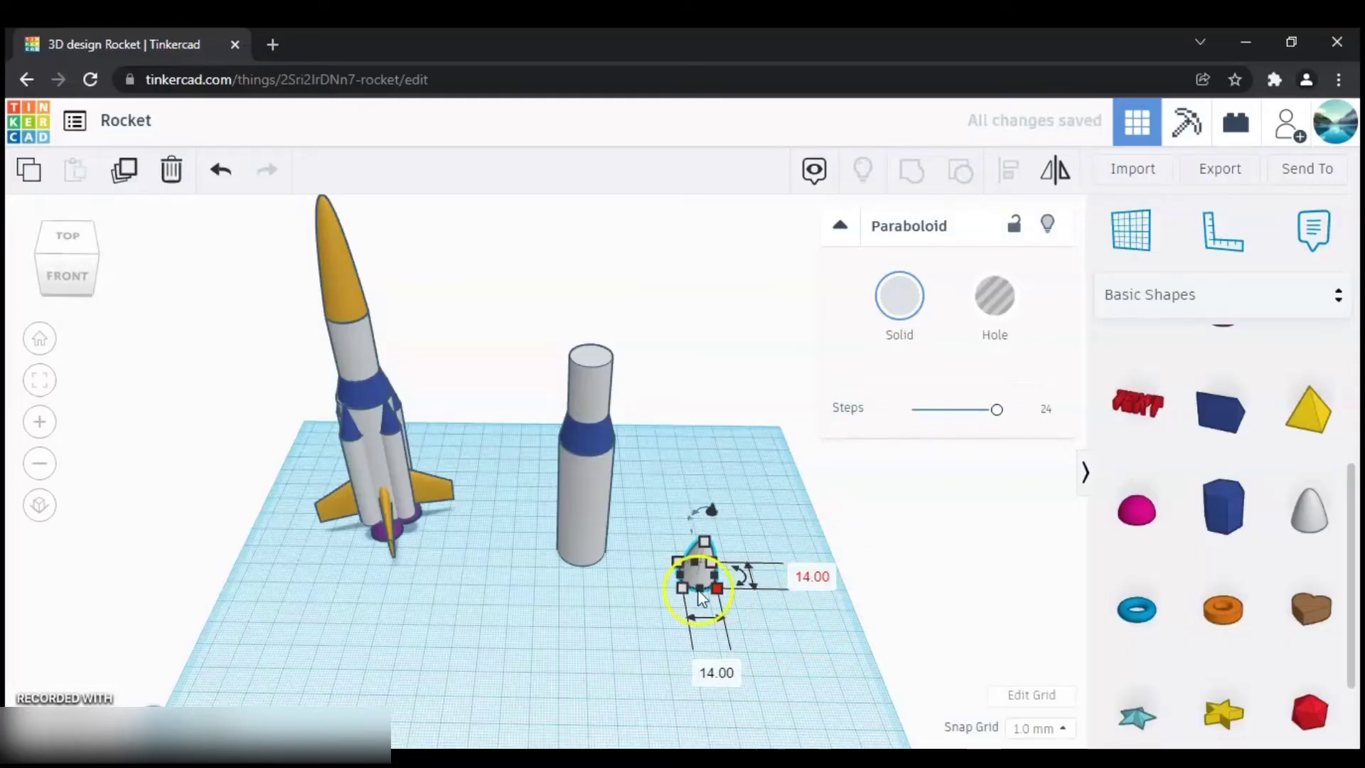
click(510, 633)
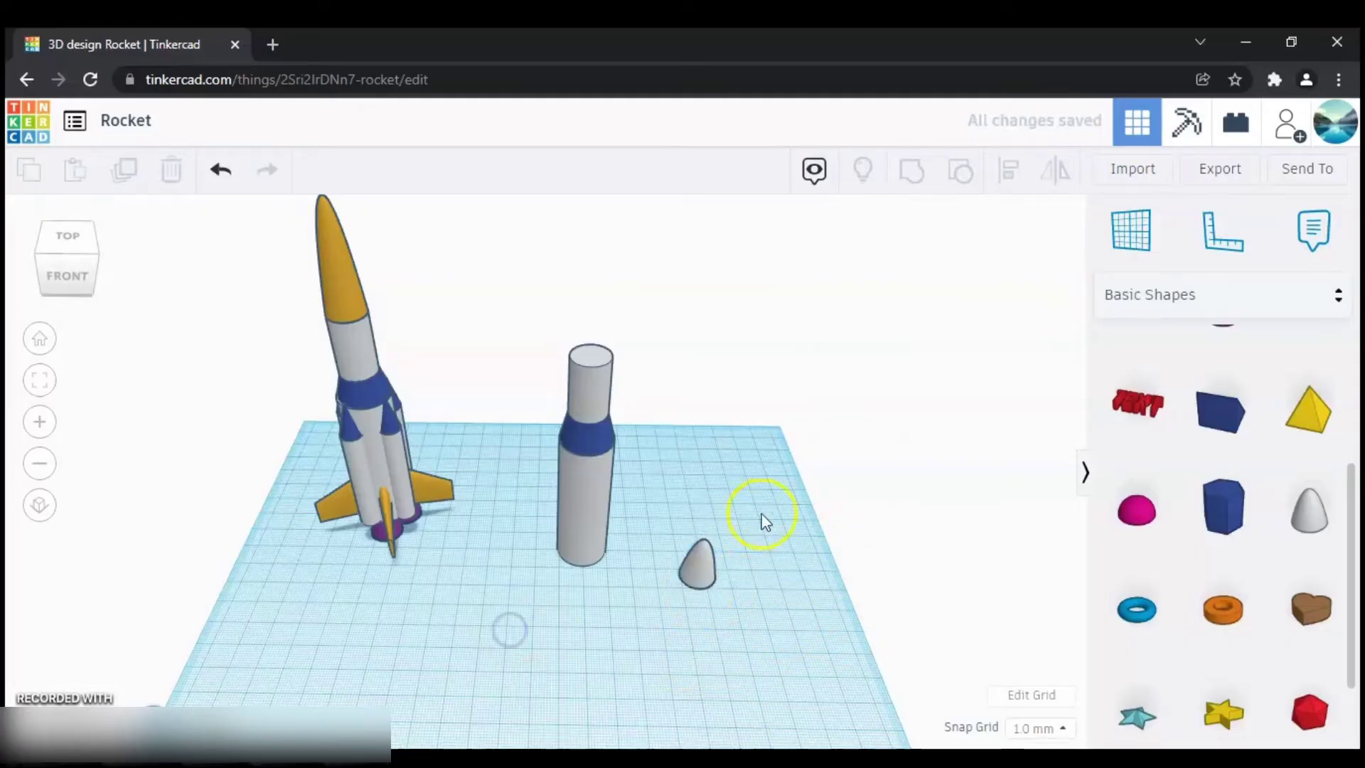
Stretch the paraboloid to about 51 mm tall.
click(701, 555)
drag(704, 544, 708, 481)
right_drag(601, 582, 604, 573)
click(697, 542)
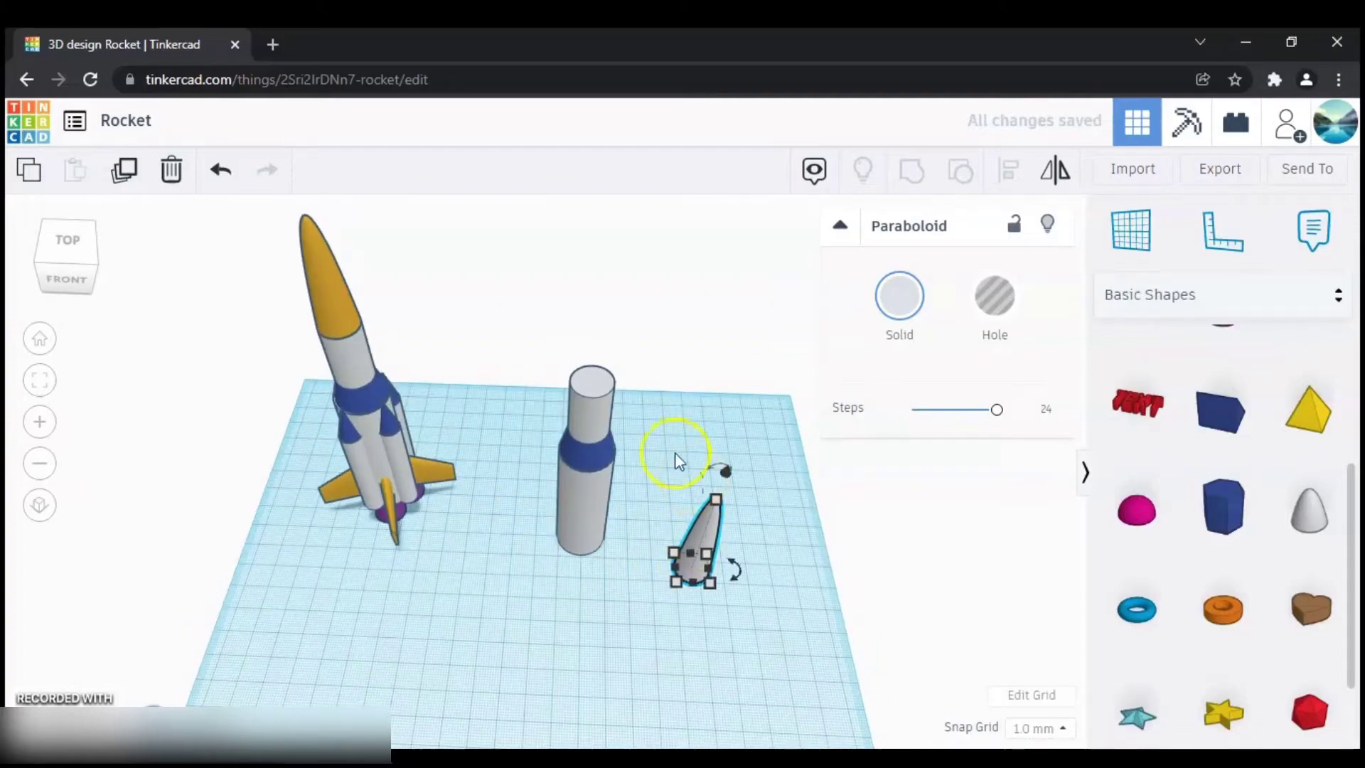
Drop the paraboloid onto a workplane on the body's top, then reset the workplane.
key(w)
click(589, 384)
key(d)
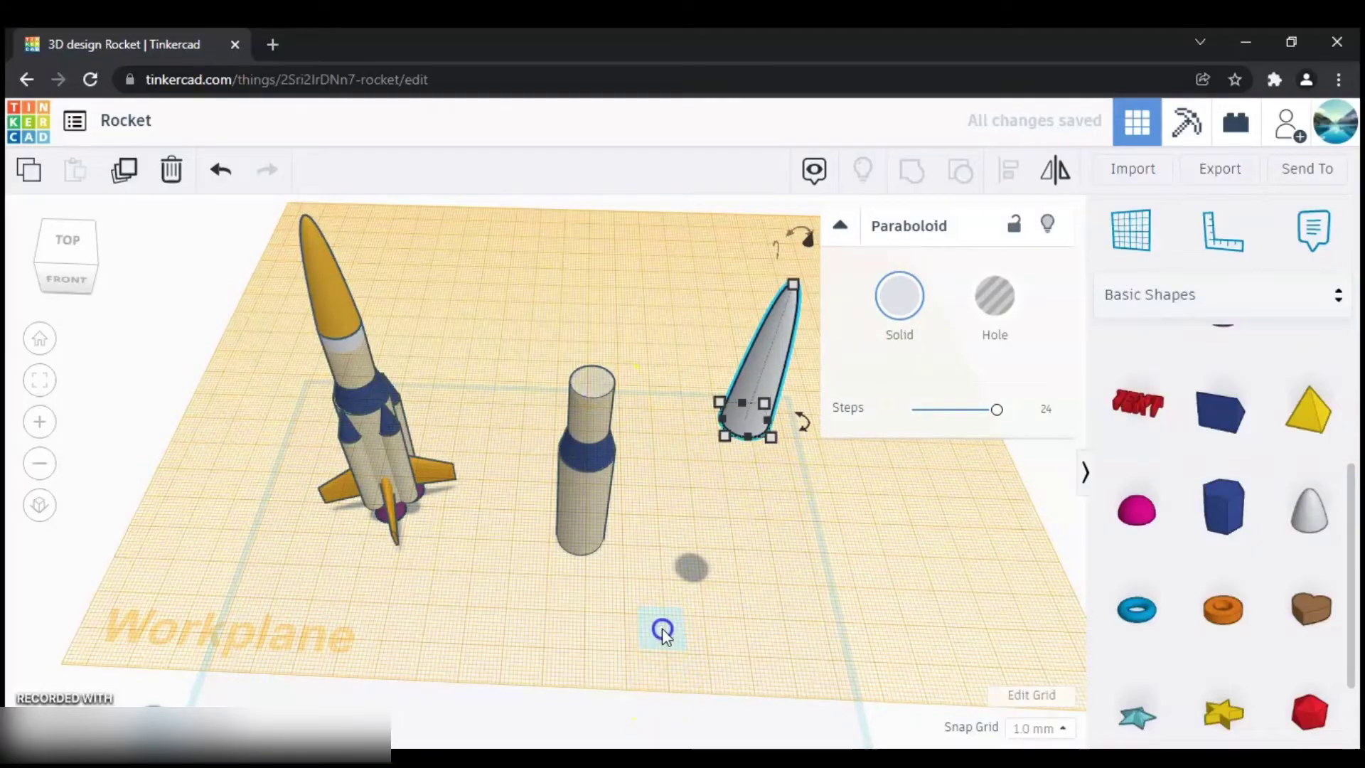
click(662, 628)
click(720, 416)
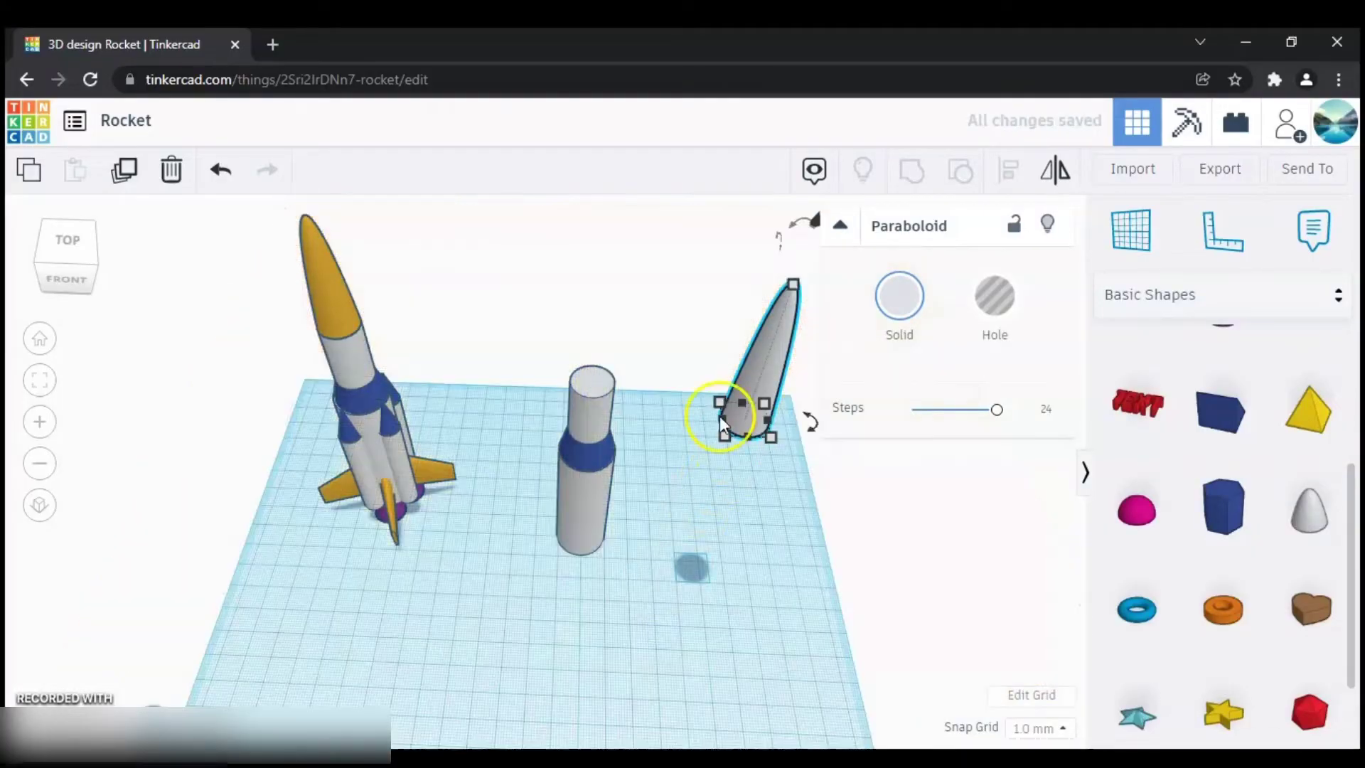
Align the paraboloid centred over the grey body.
shift+click(595, 408)
click(999, 184)
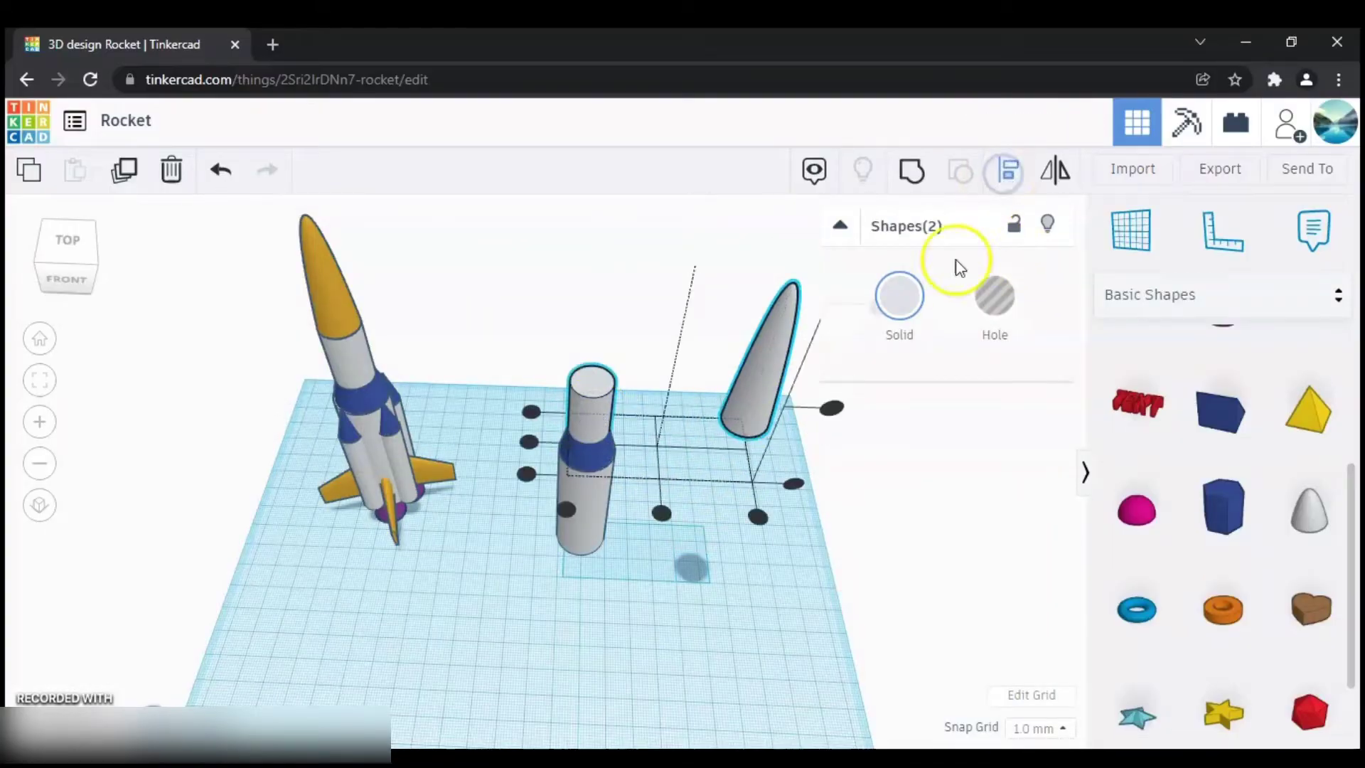
click(531, 430)
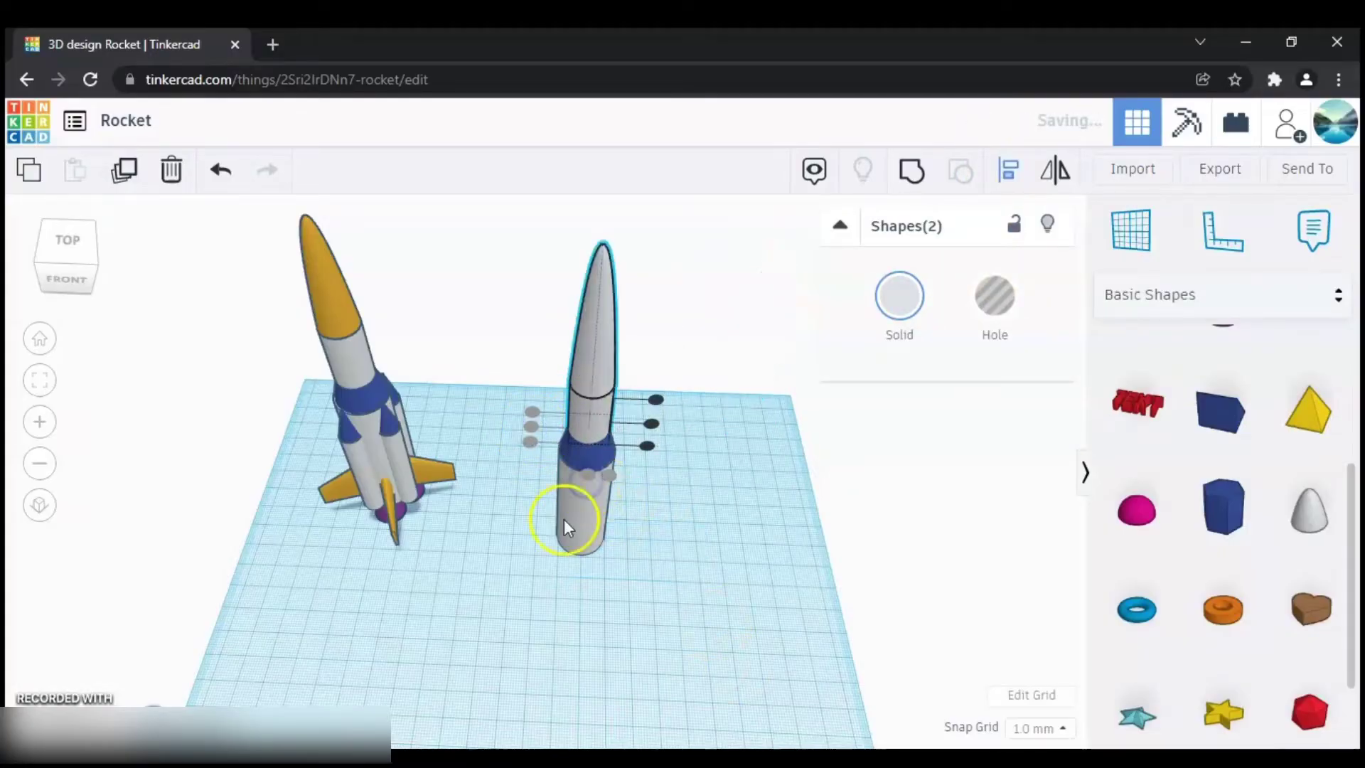
click(719, 561)
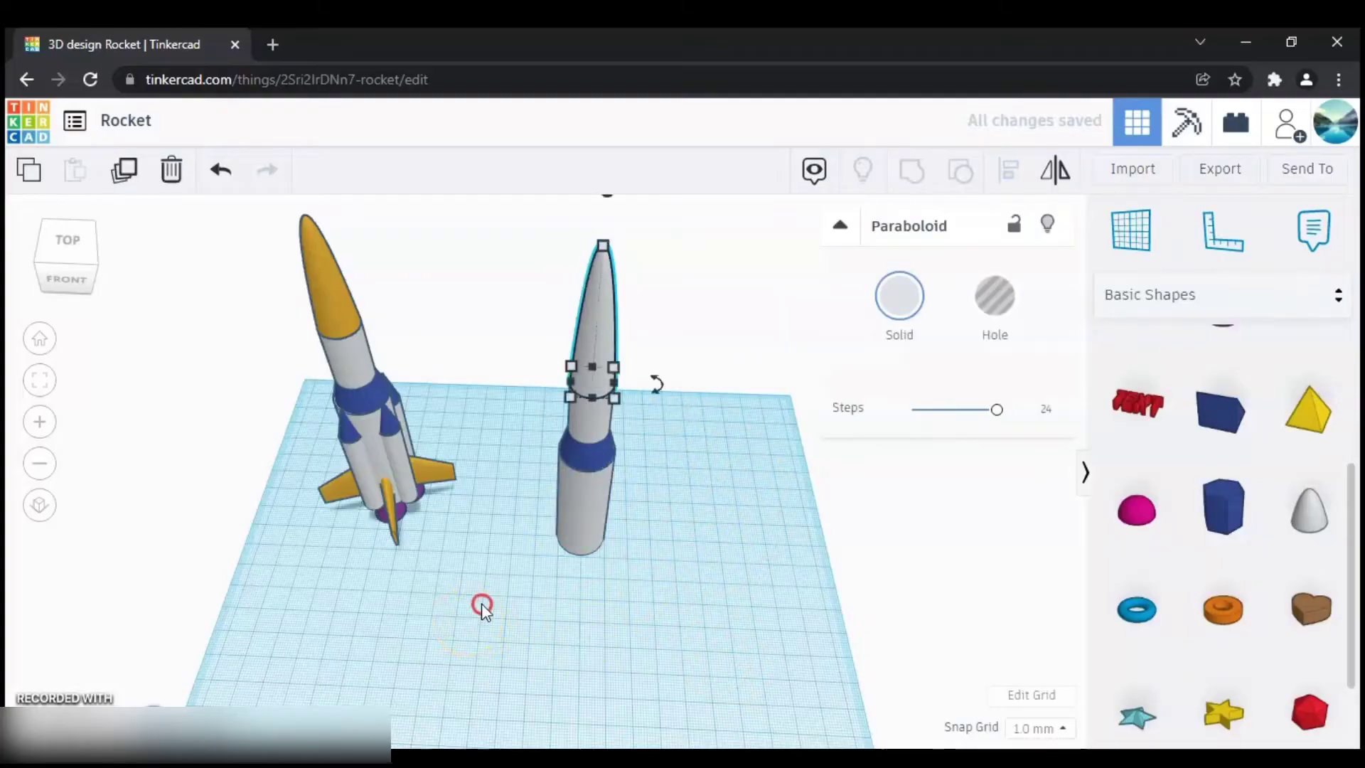
Colour the paraboloid nose yellow, then select a booster on the original rocket.
right_drag(481, 603, 489, 587)
click(898, 311)
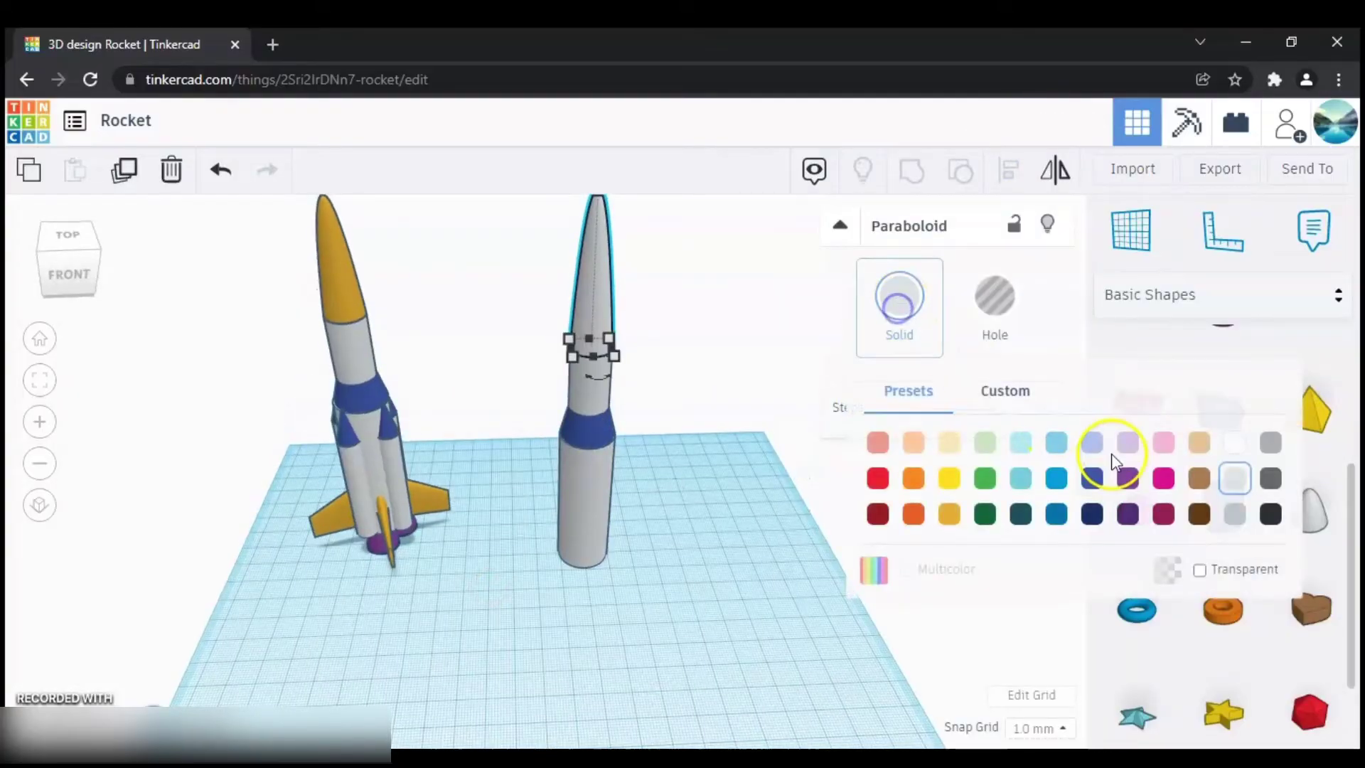
click(951, 514)
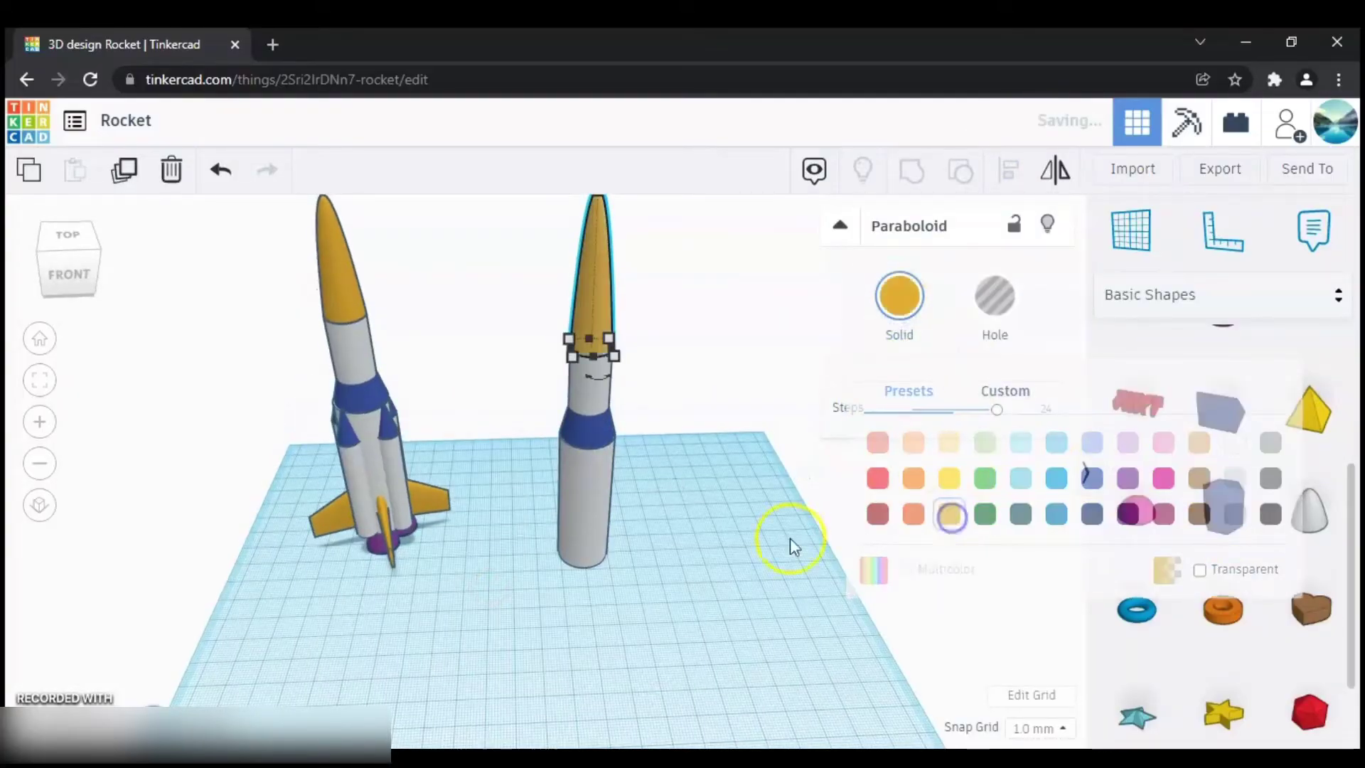
click(742, 529)
right_drag(472, 618, 514, 612)
click(423, 526)
click(391, 459)
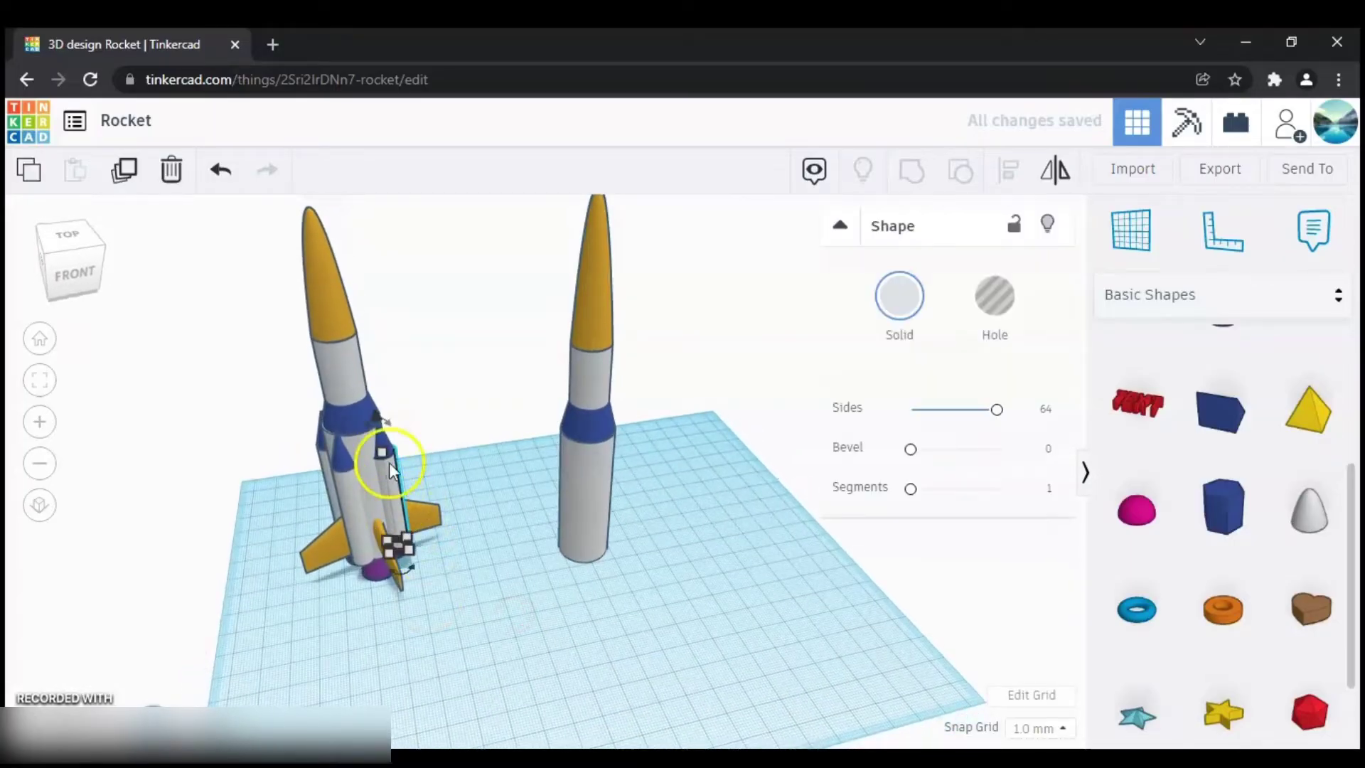
Place an orange cylinder beside the new rocket and give it an 8 × 8 mm footprint.
click(569, 590)
right_drag(564, 579, 657, 543)
scroll(1220, 562, up, 4)
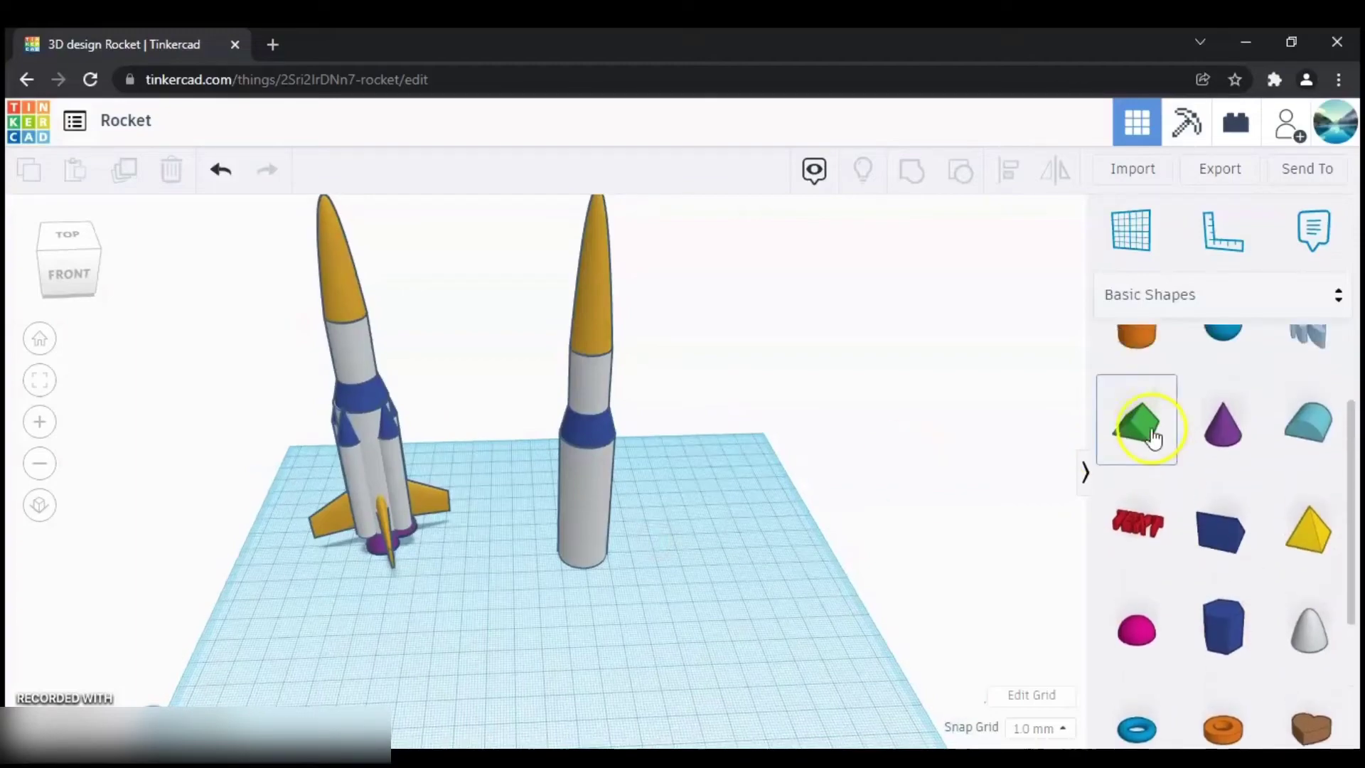
drag(1121, 461, 723, 584)
click(719, 579)
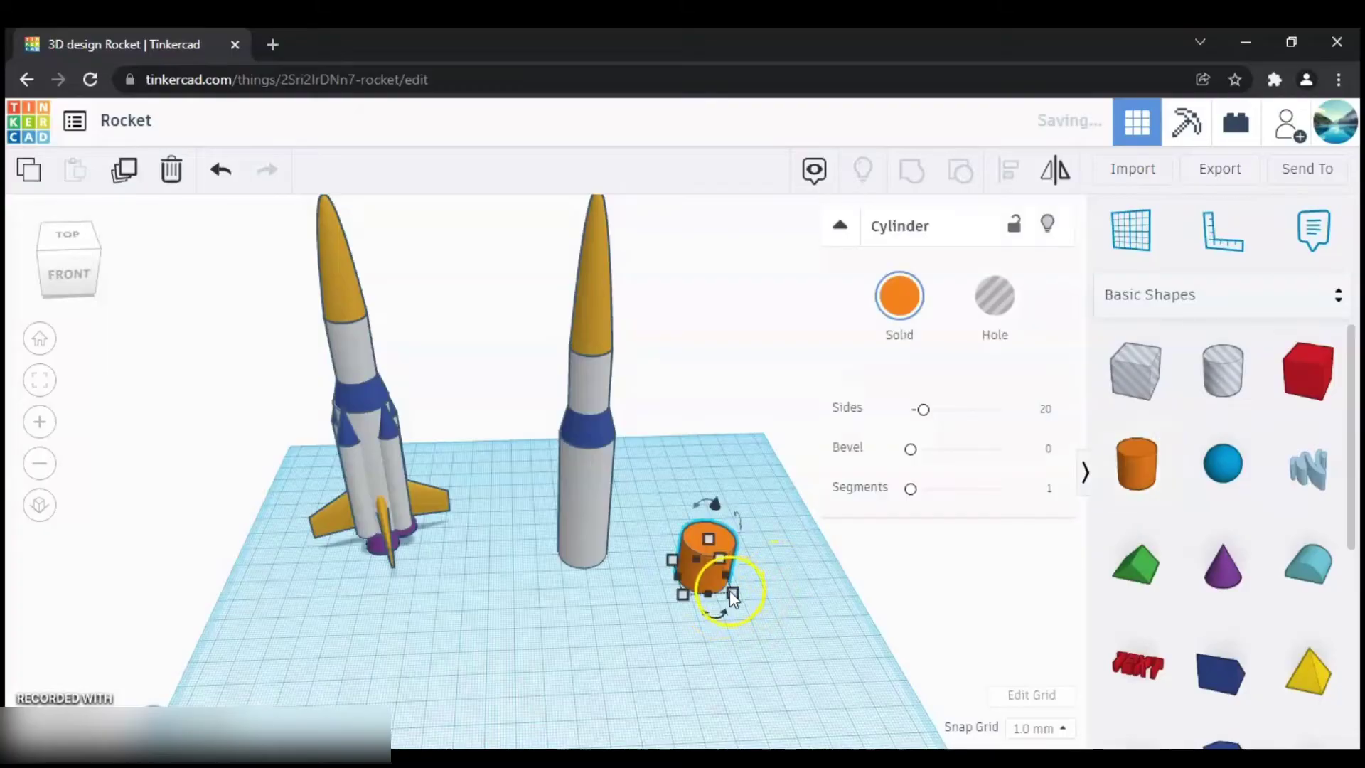
click(737, 674)
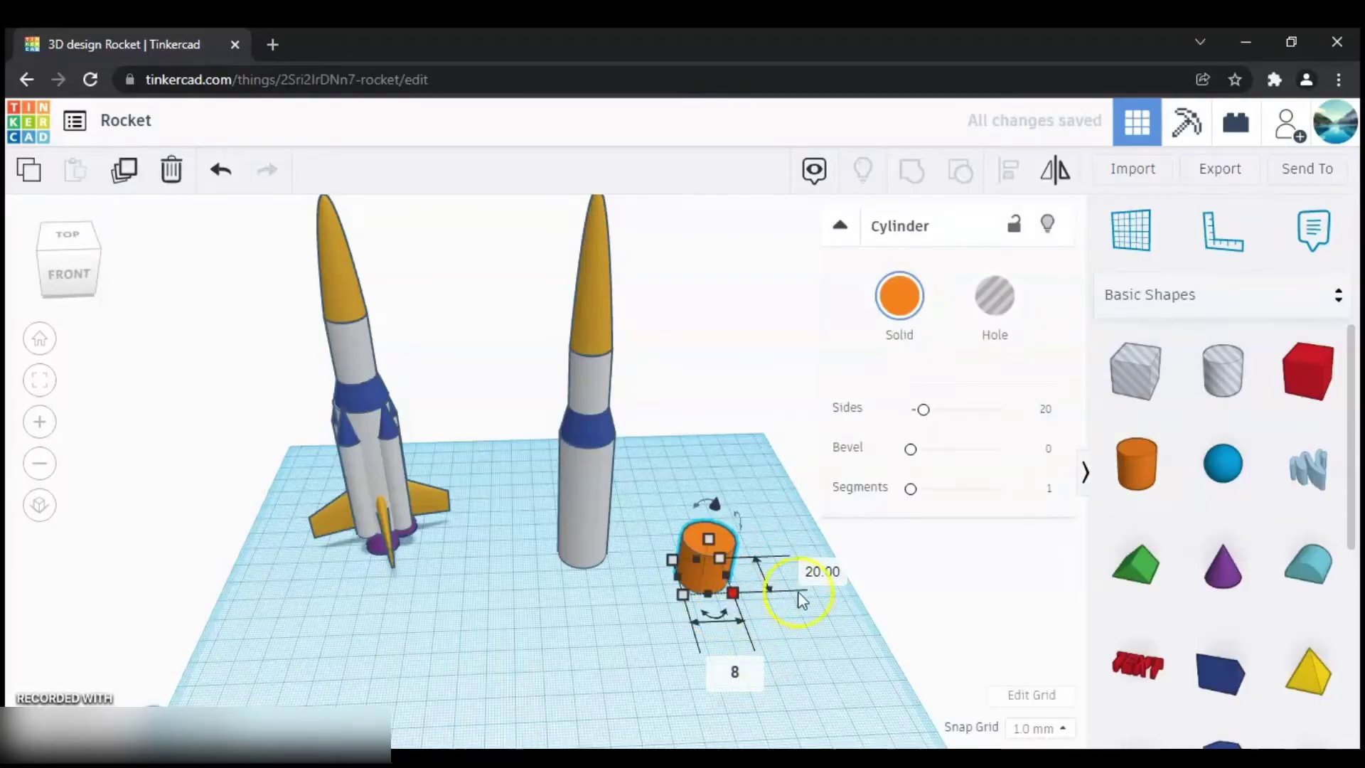
click(824, 571)
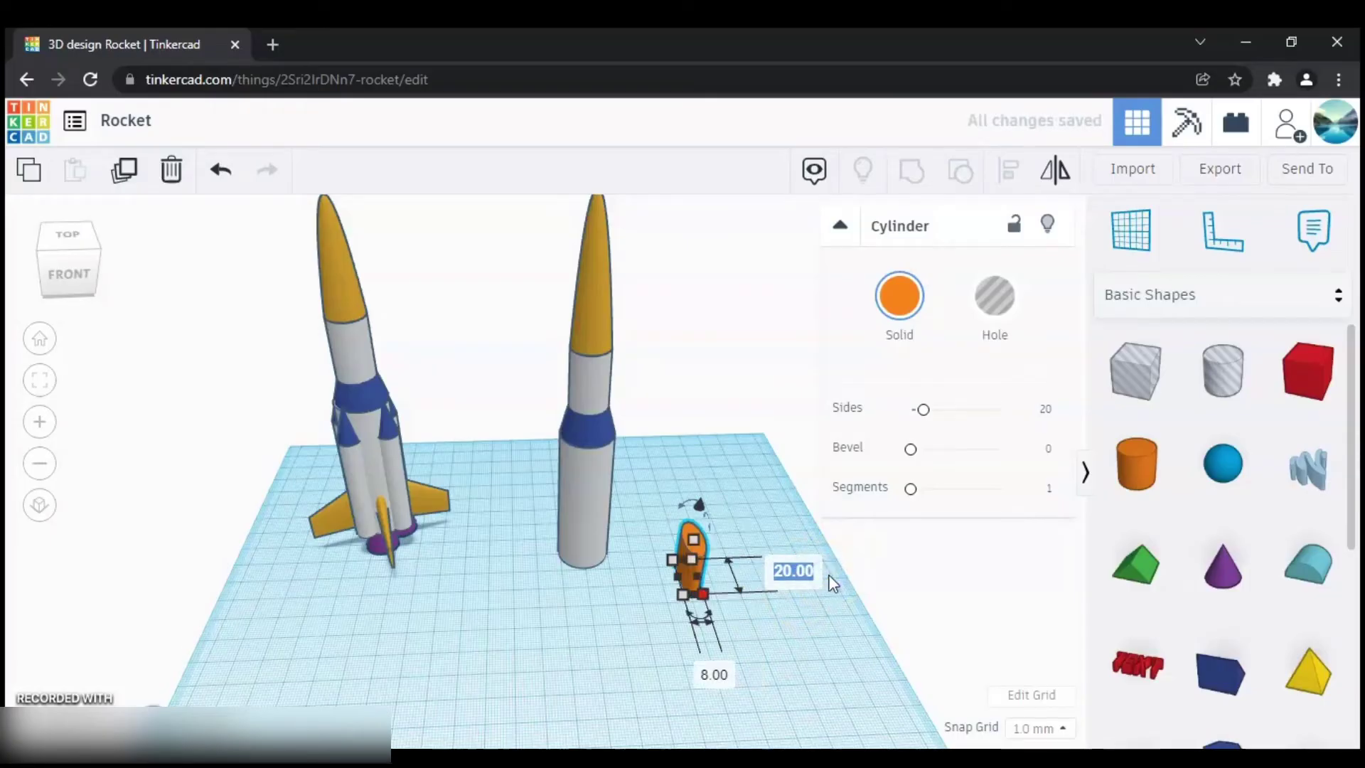
text(8)
key(Return)
click(808, 640)
Make the cylinder 45 mm tall.
click(709, 566)
drag(690, 530, 697, 483)
click(792, 529)
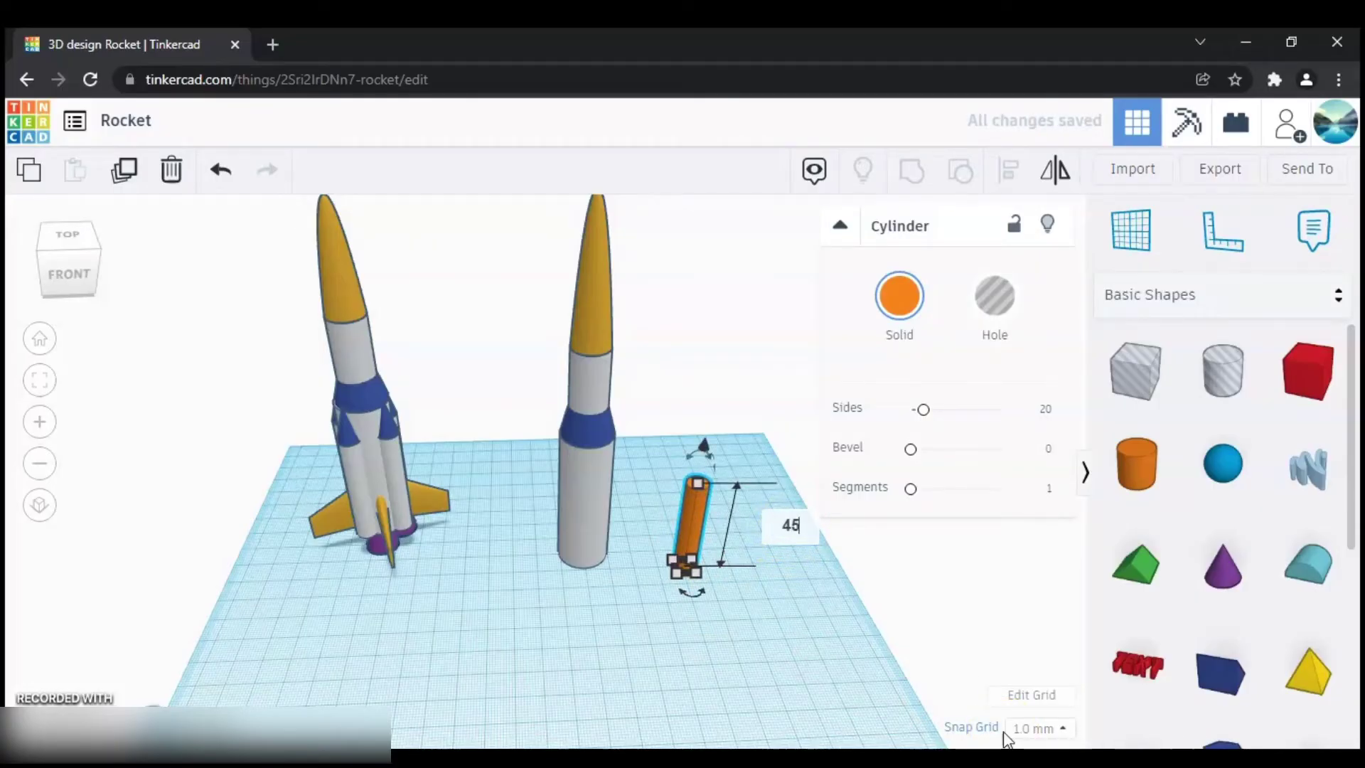
key(Return)
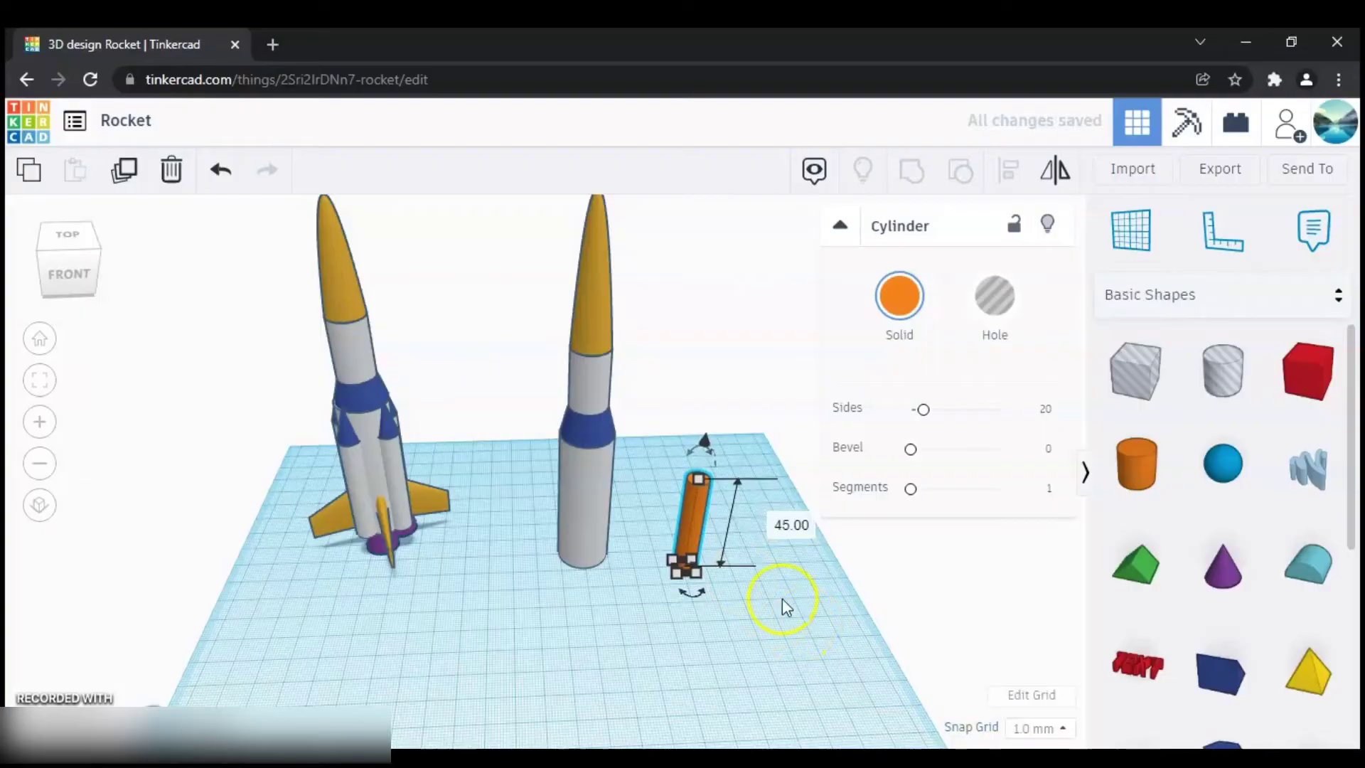
click(766, 631)
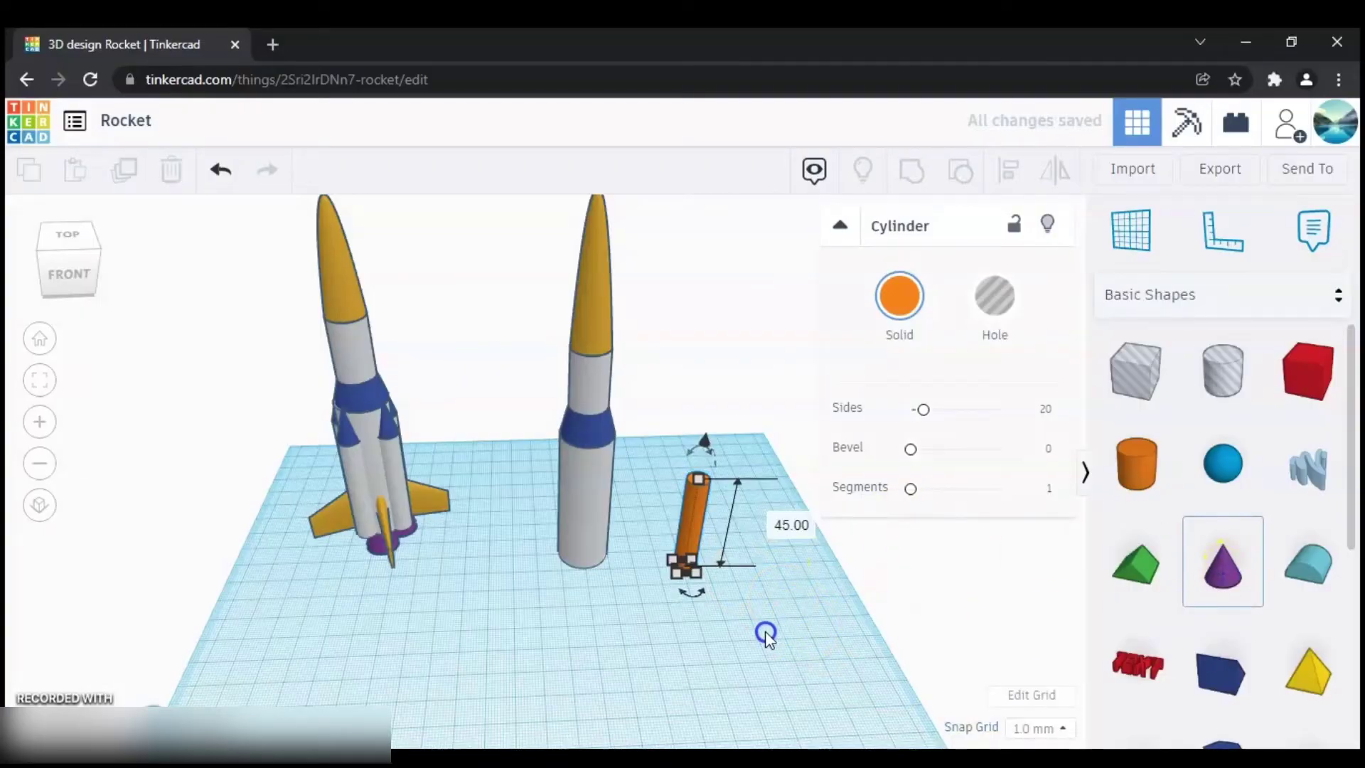
Add a purple cone beside the cylinder and size it 8 × 8 mm.
click(706, 621)
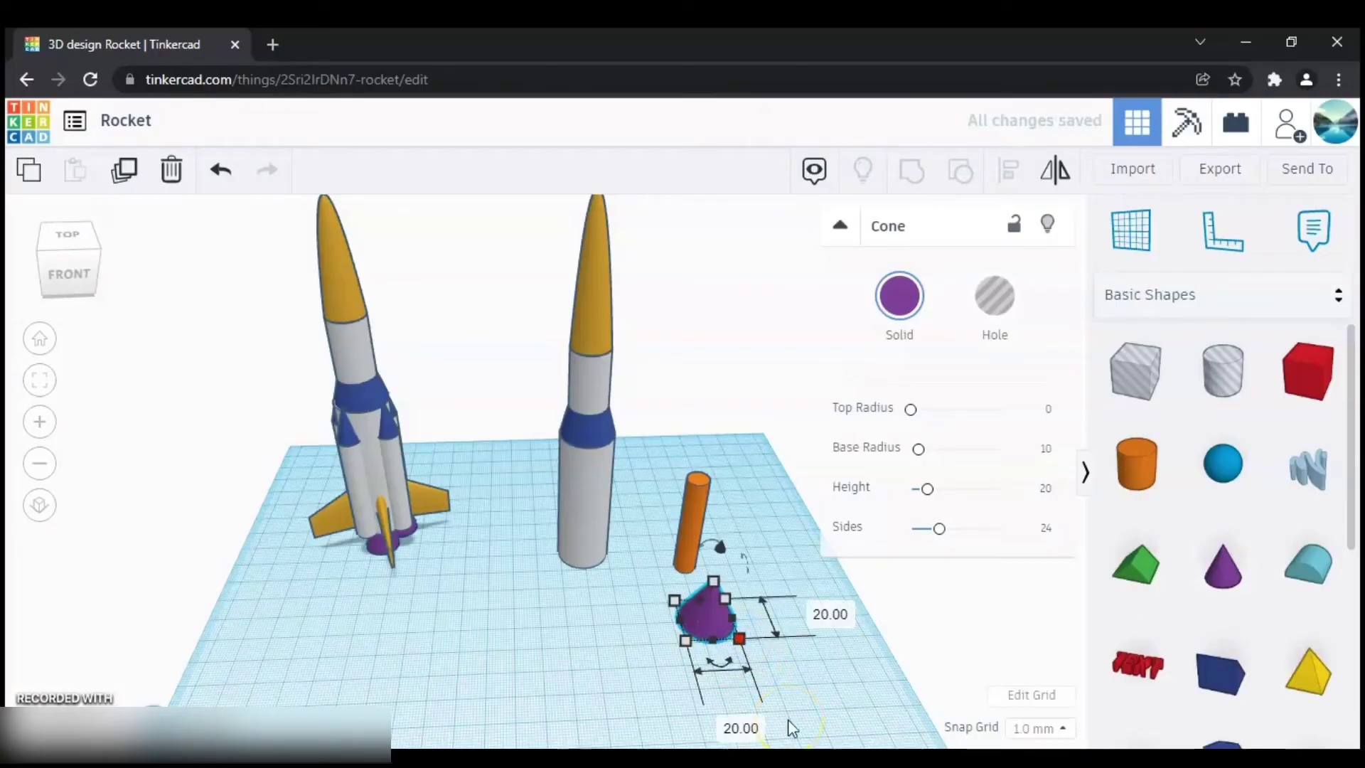
click(742, 729)
text(8)
click(828, 611)
text(8)
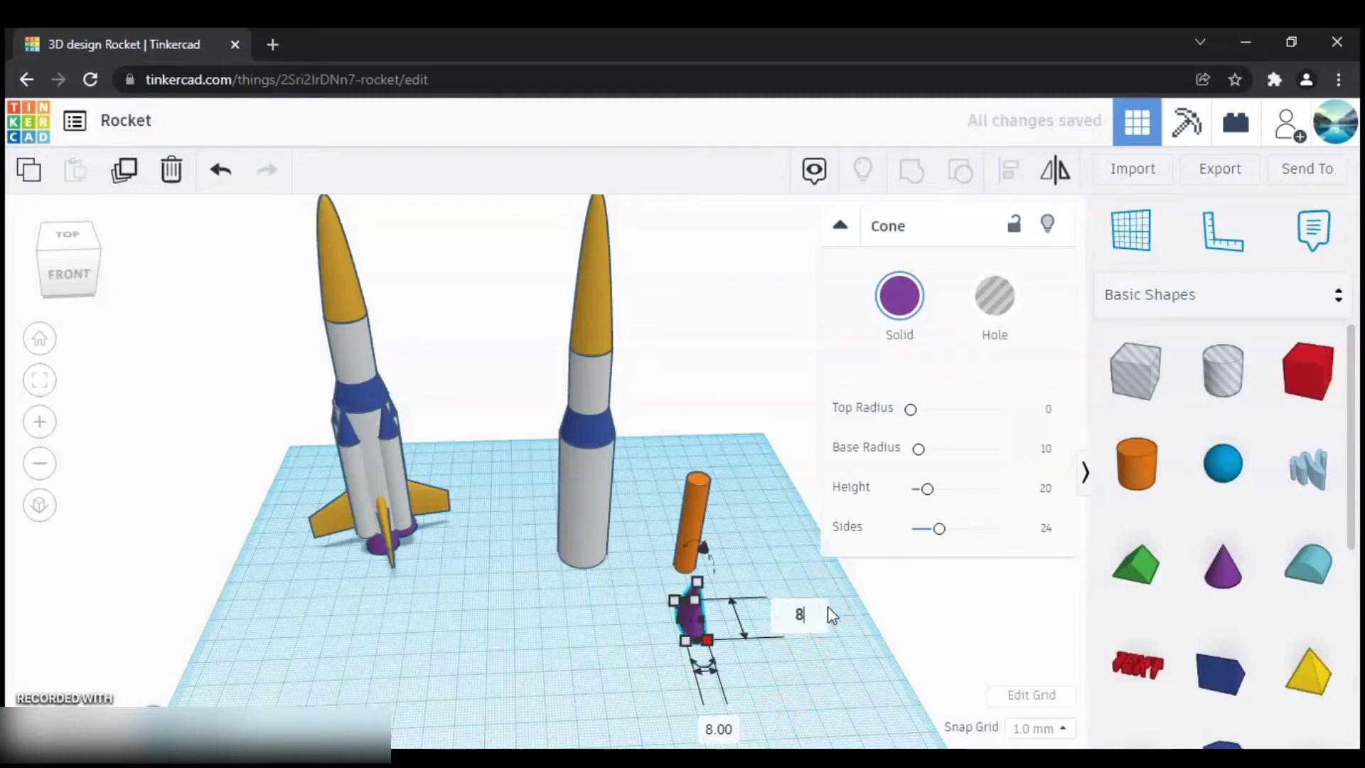
key(Return)
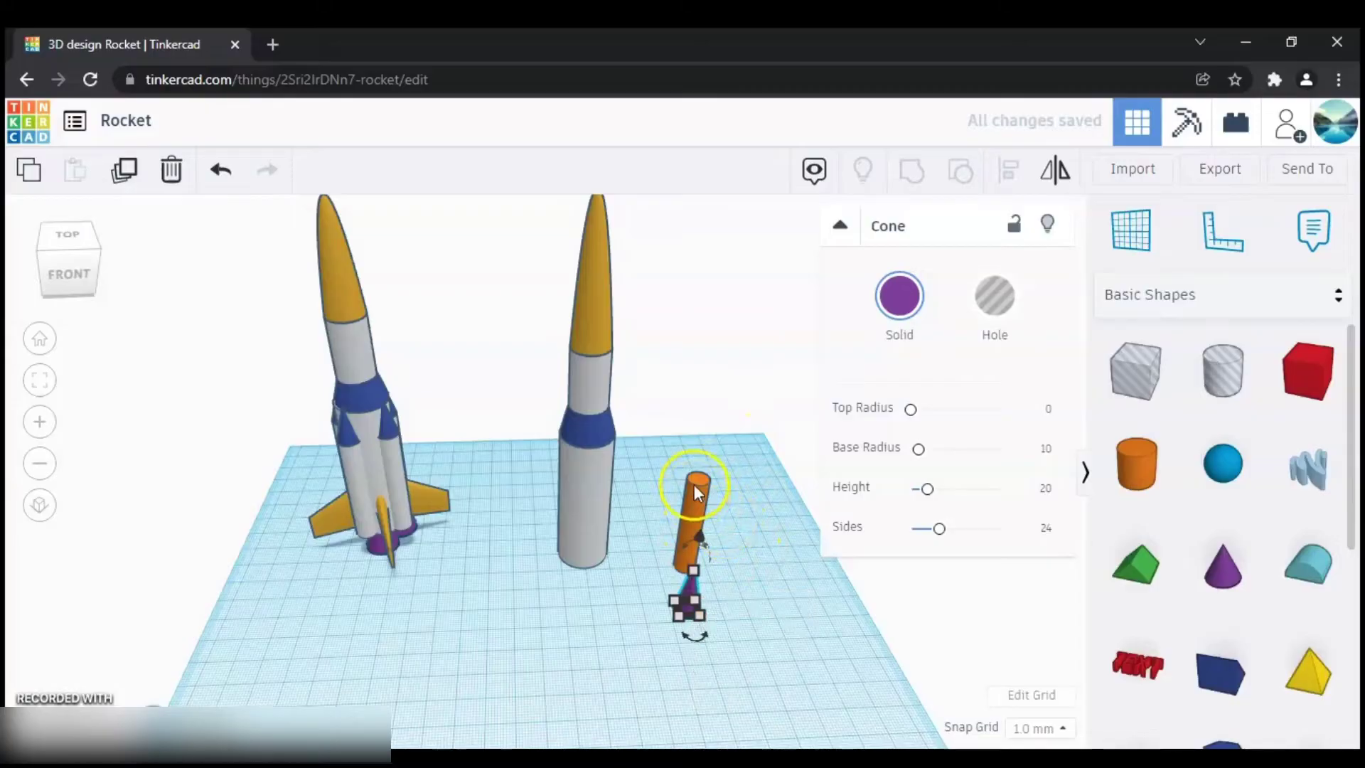
Raise the purple cone to sit on top of the orange cylinder.
drag(699, 476, 698, 477)
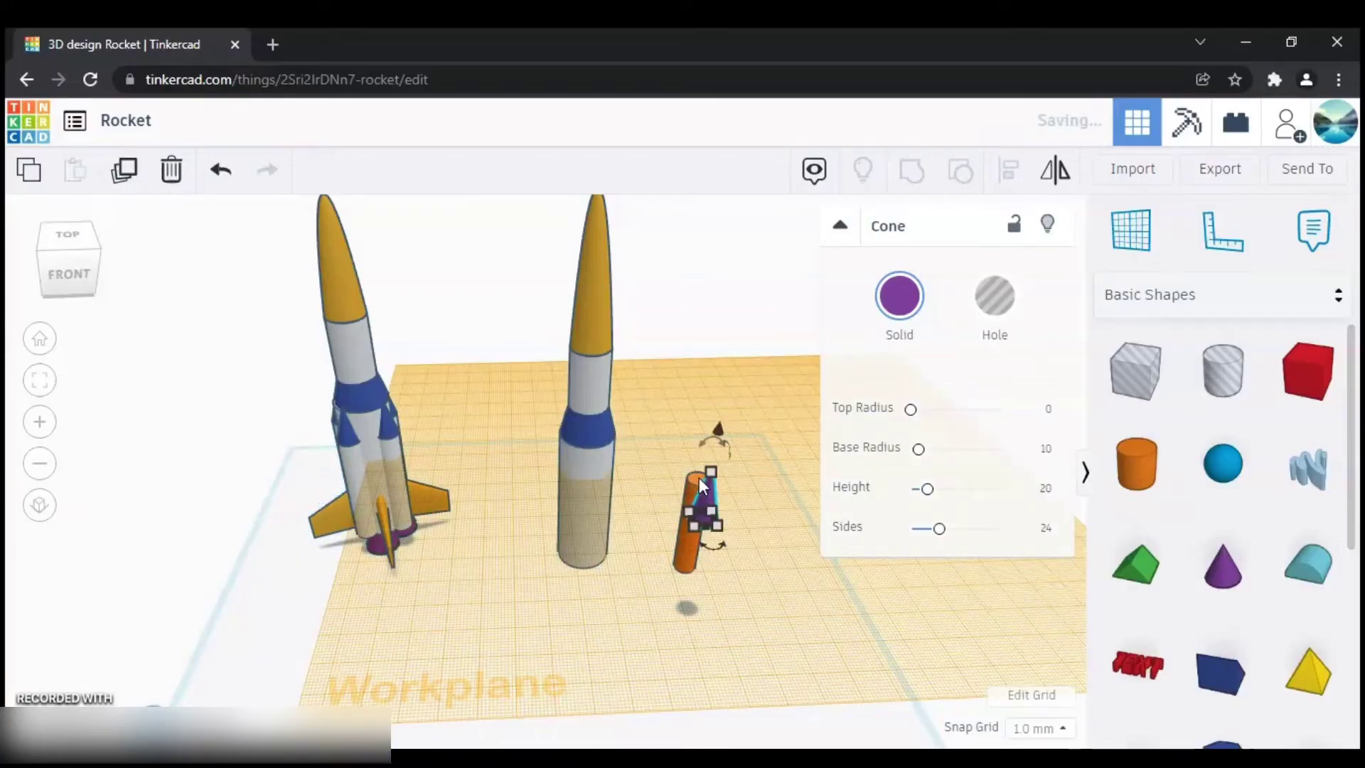
drag(634, 711, 637, 646)
right_drag(680, 643, 699, 635)
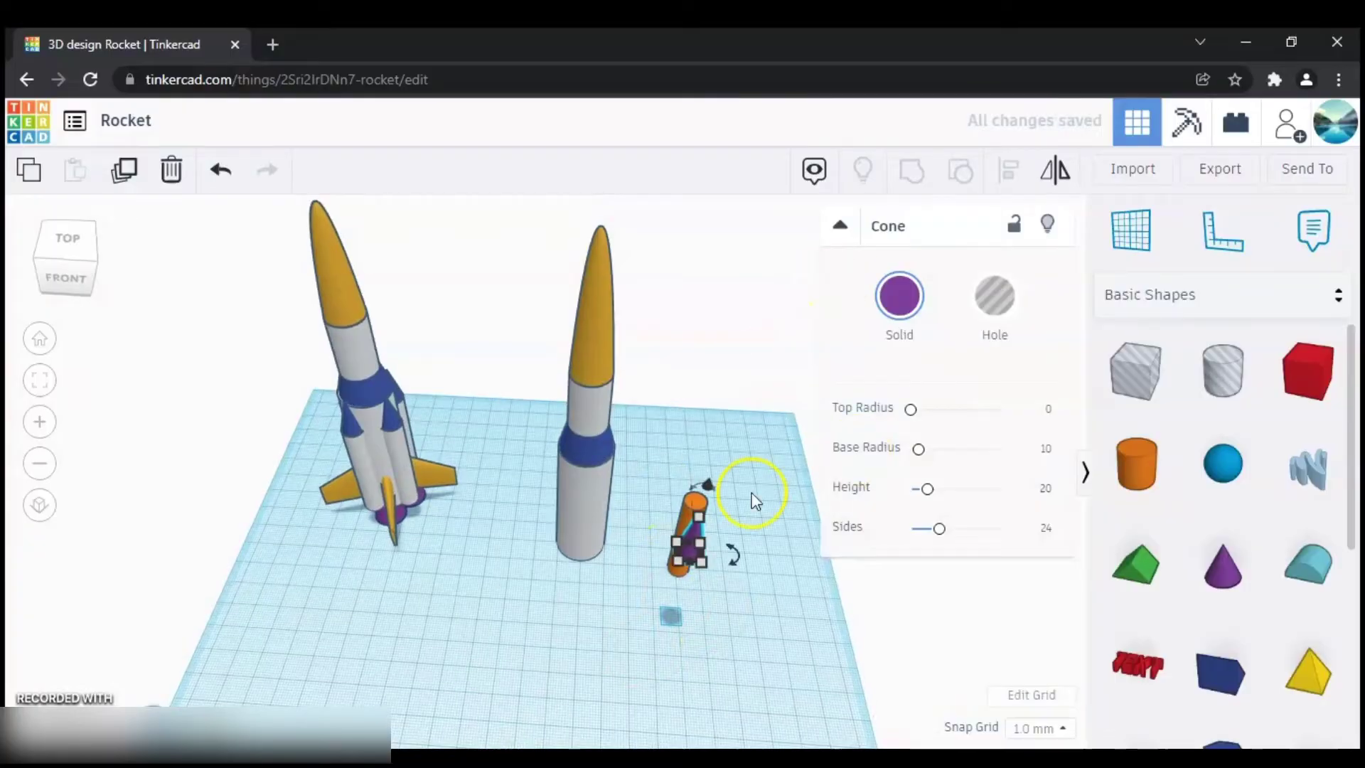
right_drag(601, 625, 677, 535)
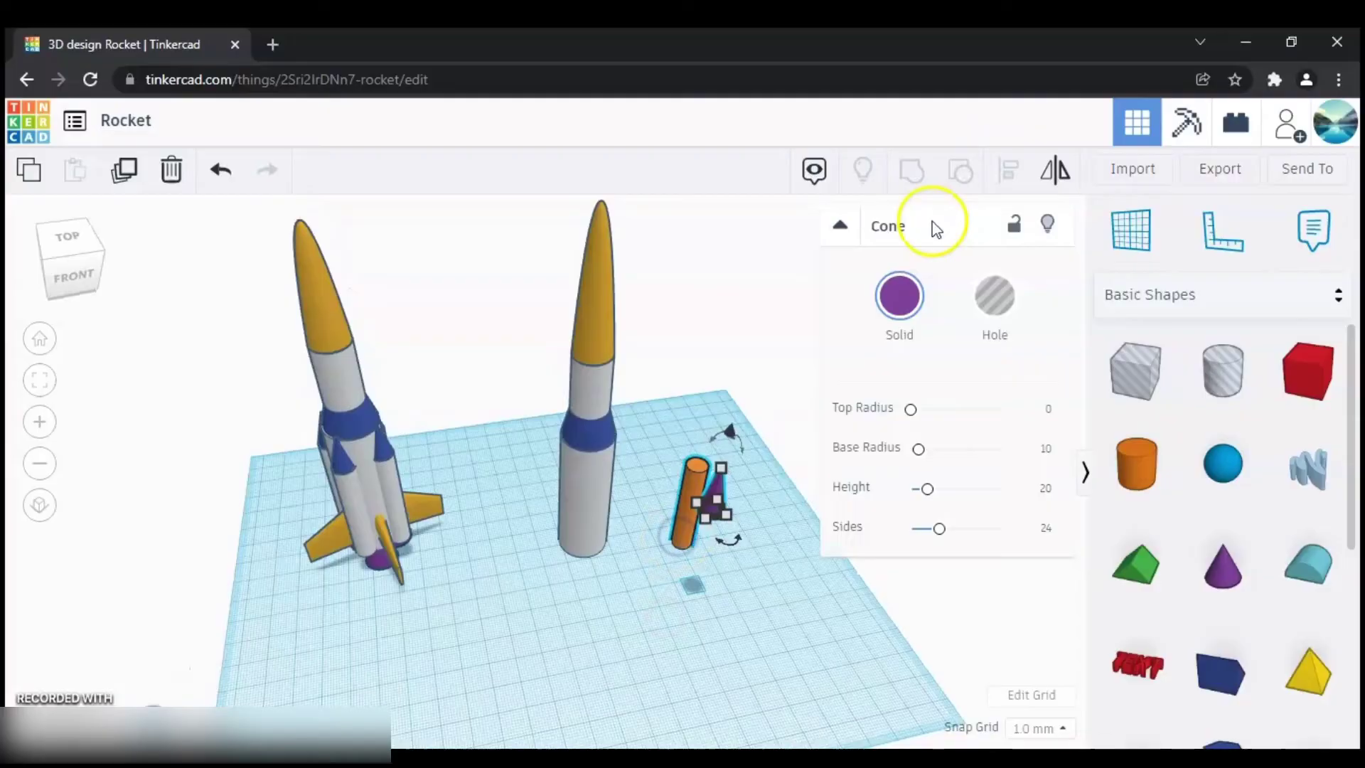
Centre-align the cone and orange cylinder on both axes so the cone caps the cylinder.
shift+click(672, 541)
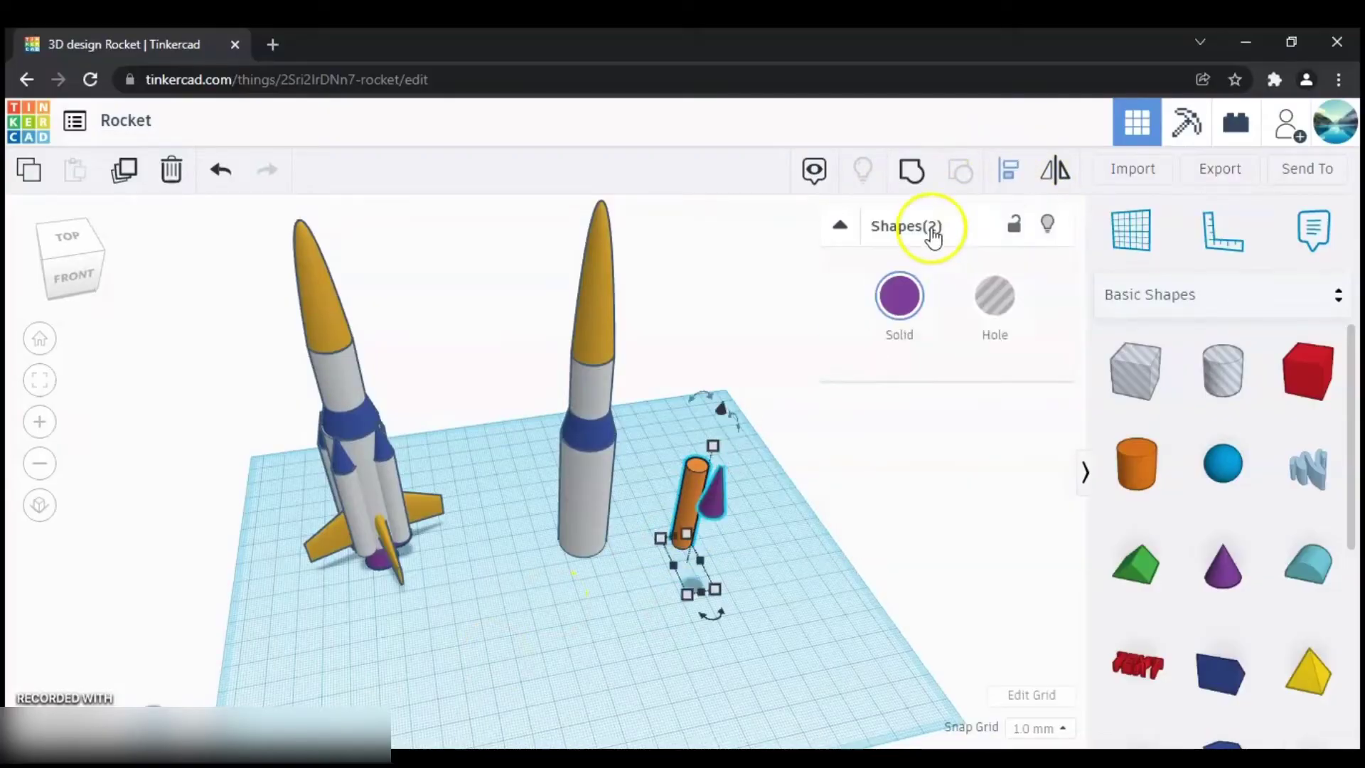
click(1010, 174)
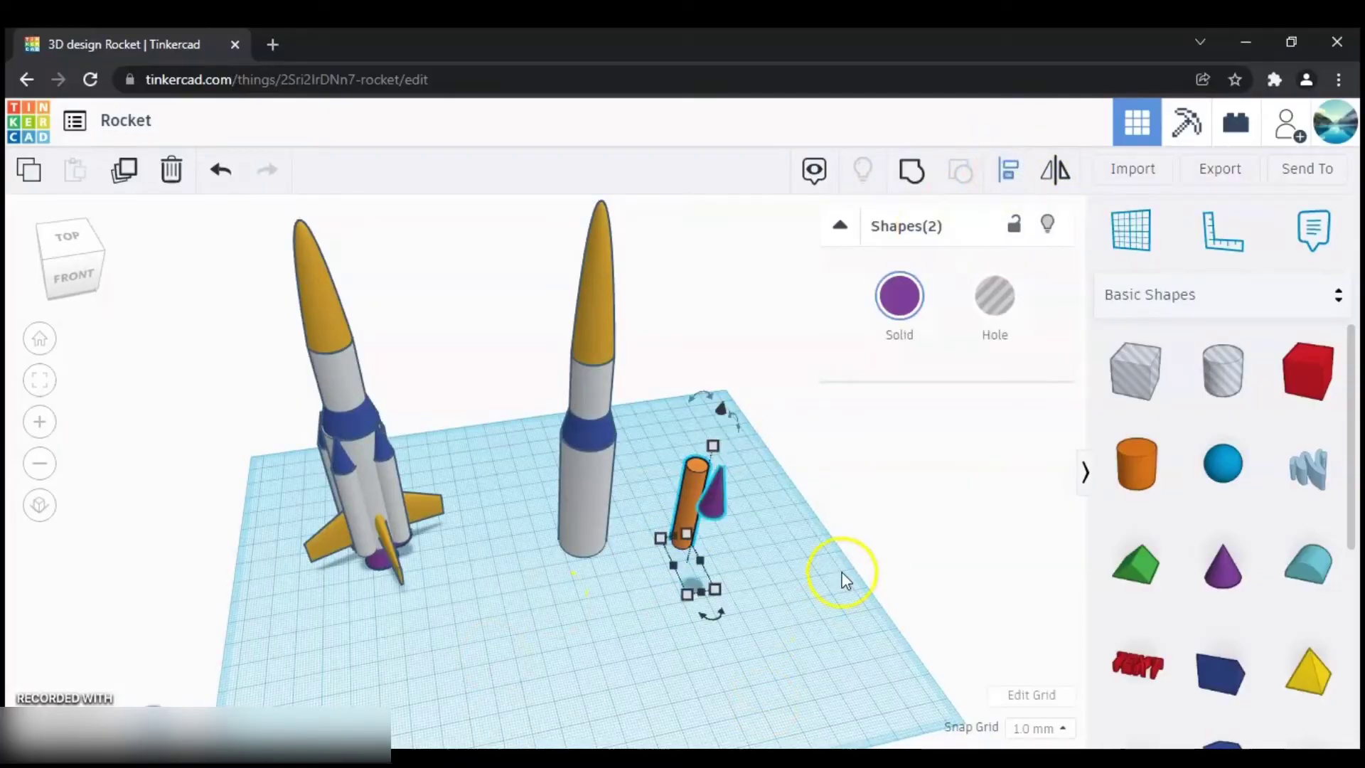
right_drag(825, 575, 684, 560)
click(642, 558)
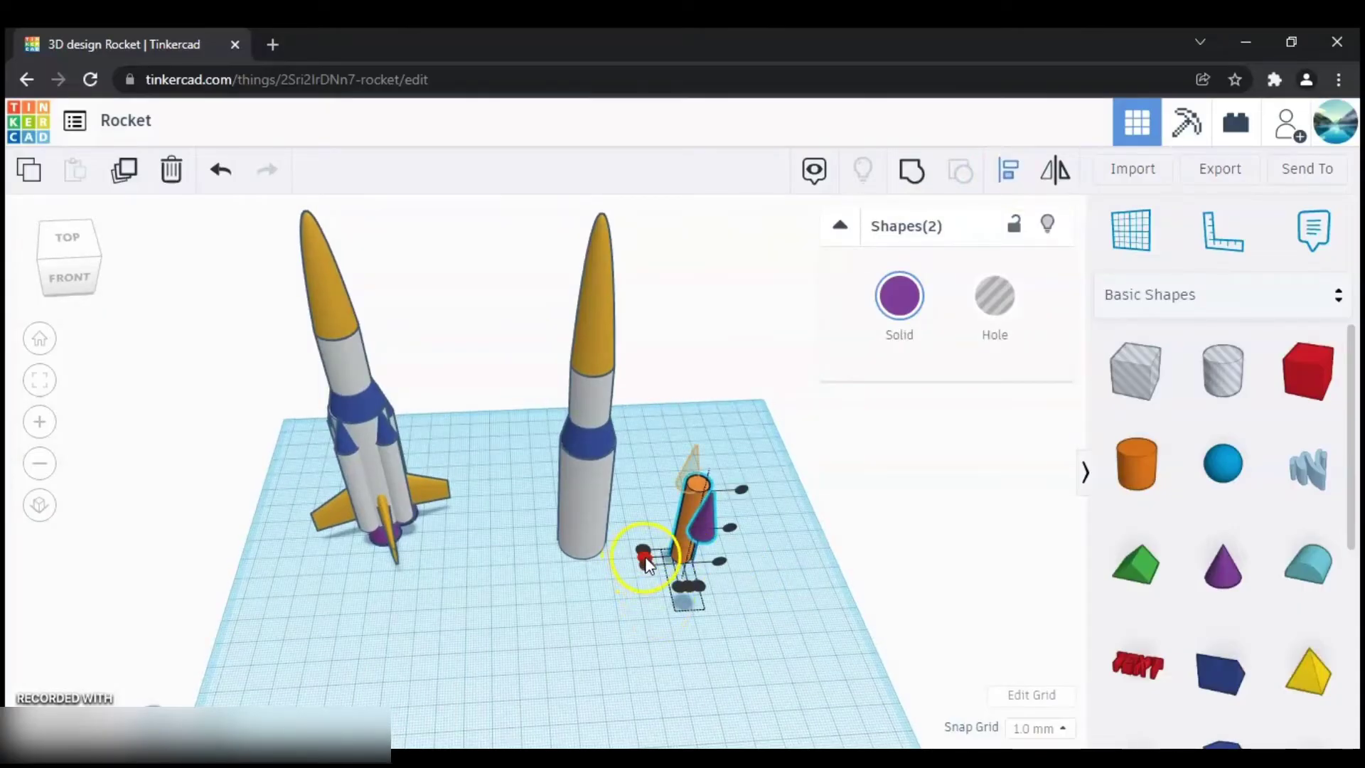
click(683, 585)
click(800, 613)
right_drag(800, 613, 774, 591)
key(l)
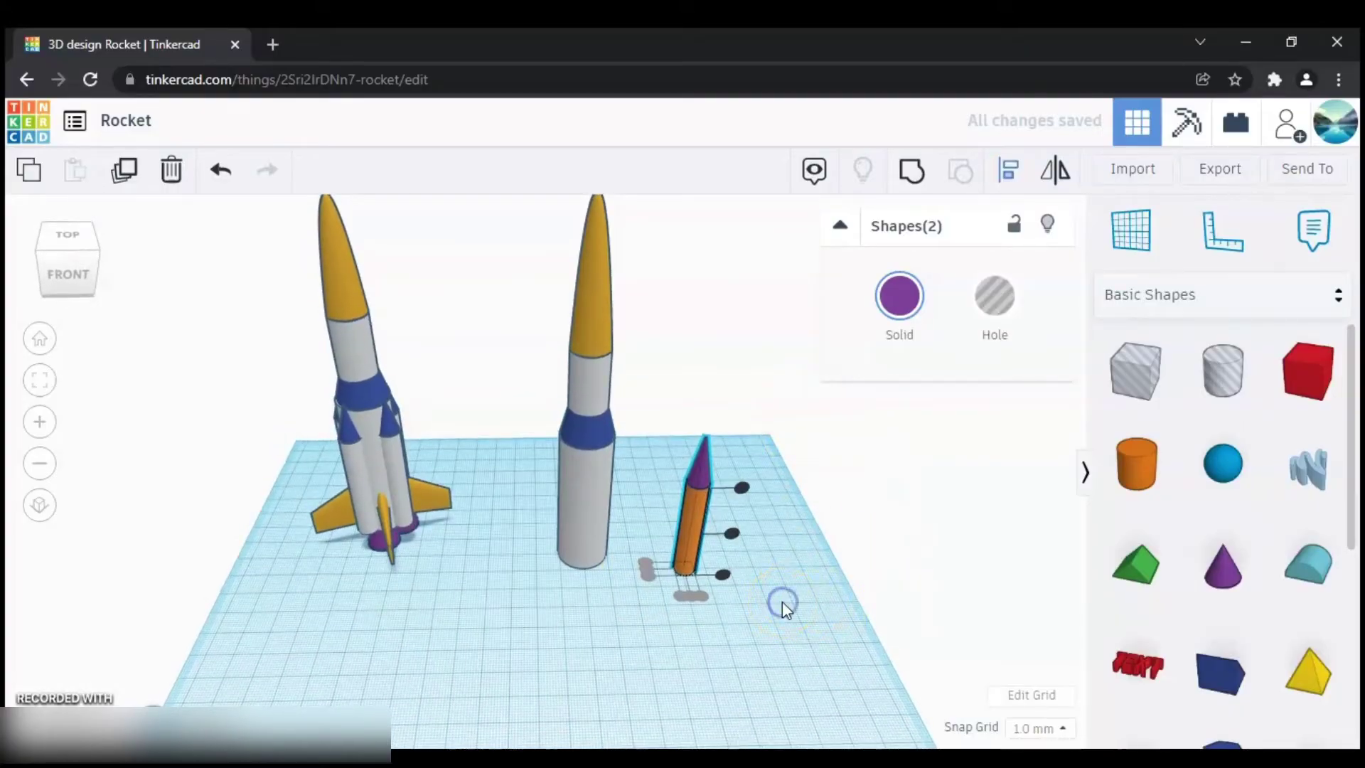
click(782, 603)
click(690, 536)
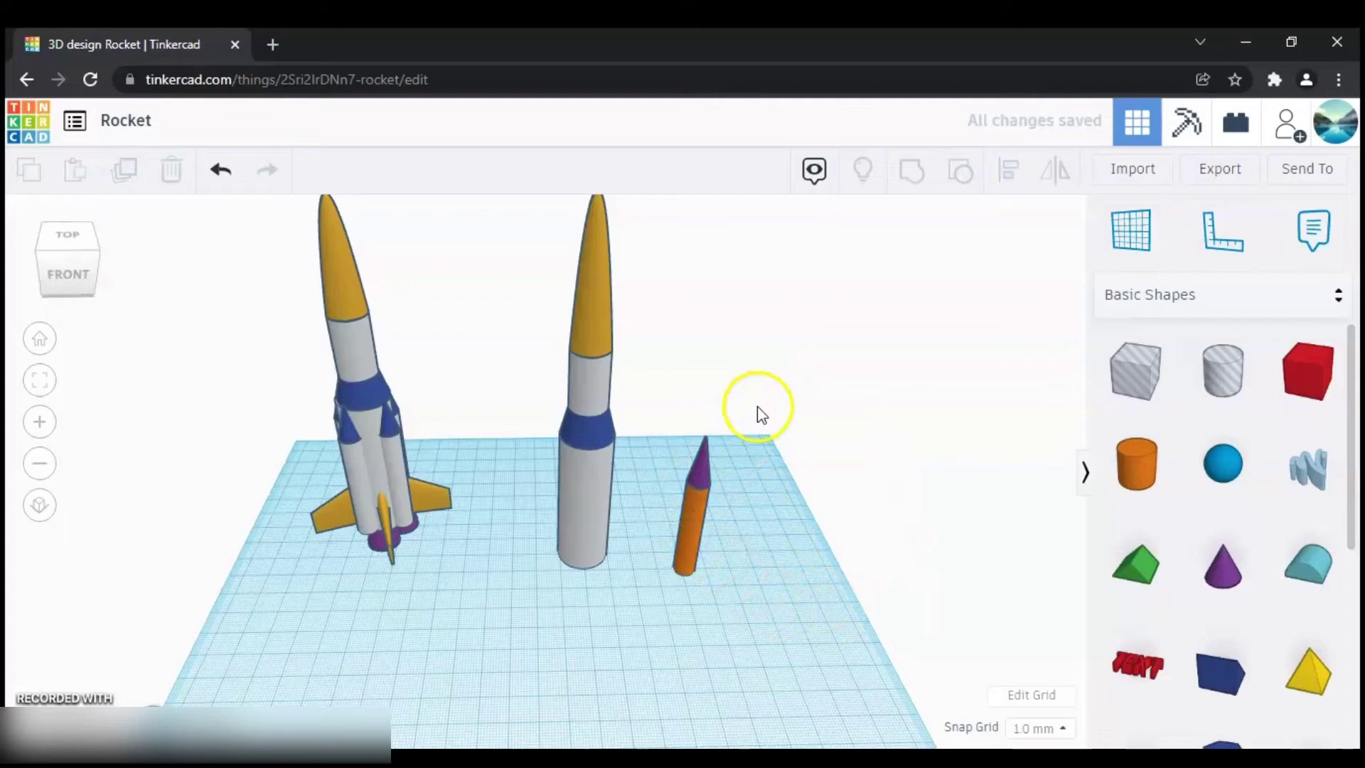
Make the orange cylinder light gray and the purple cone tip blue from Solid presets.
click(889, 305)
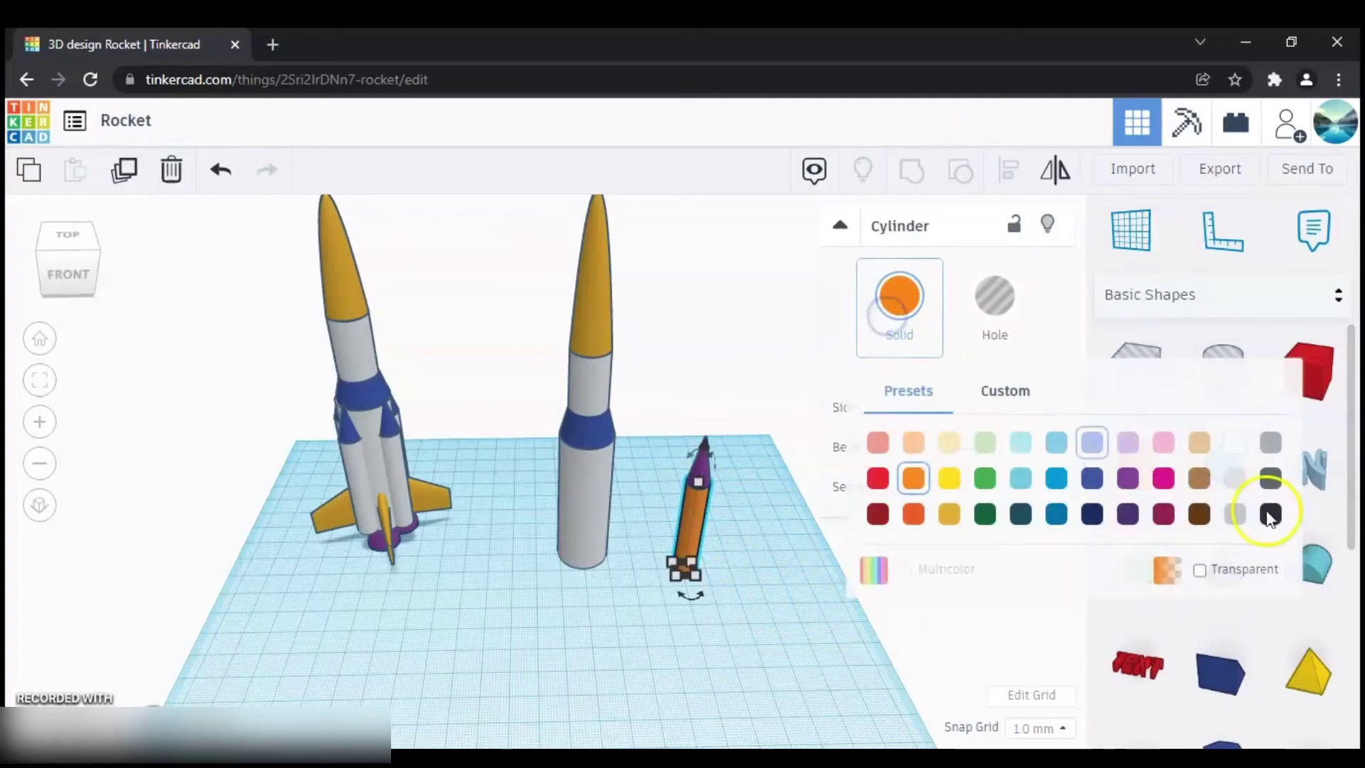
click(1235, 479)
click(809, 610)
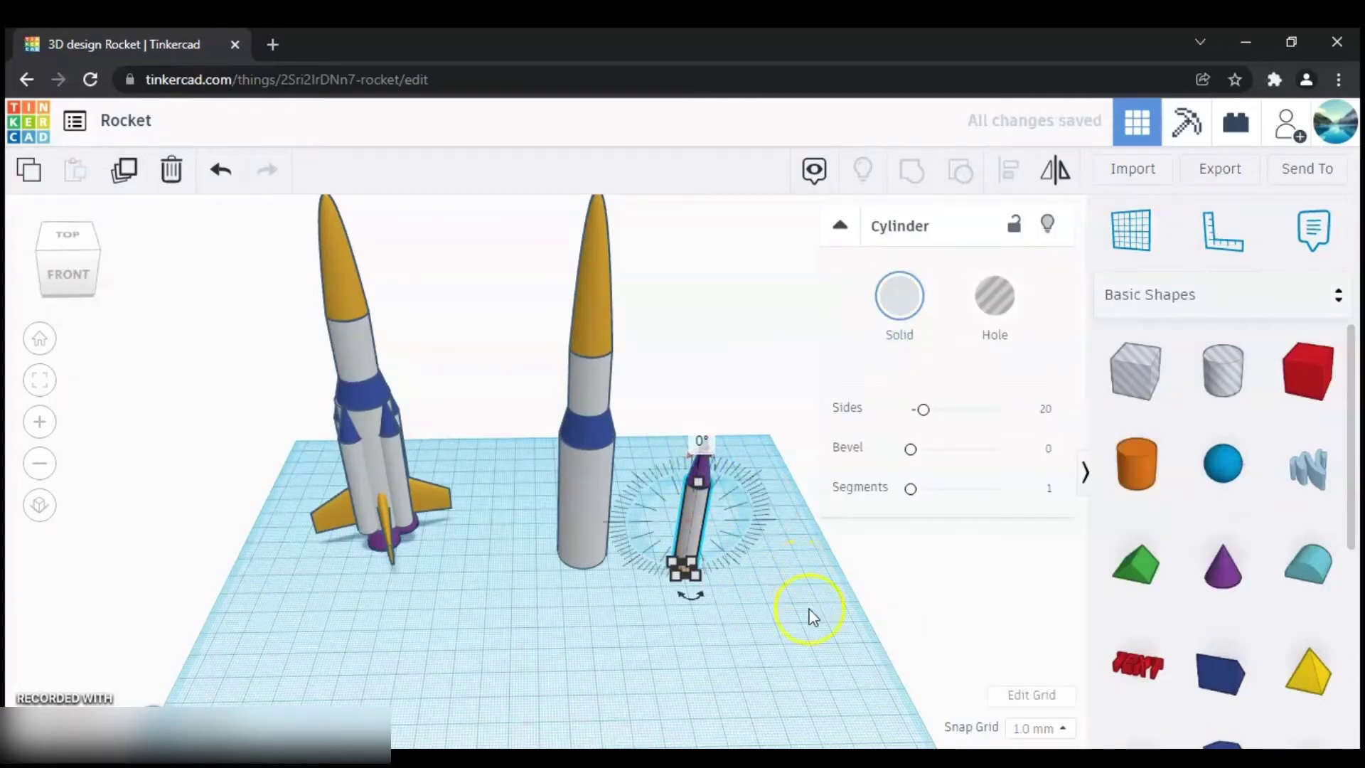
click(700, 475)
click(892, 337)
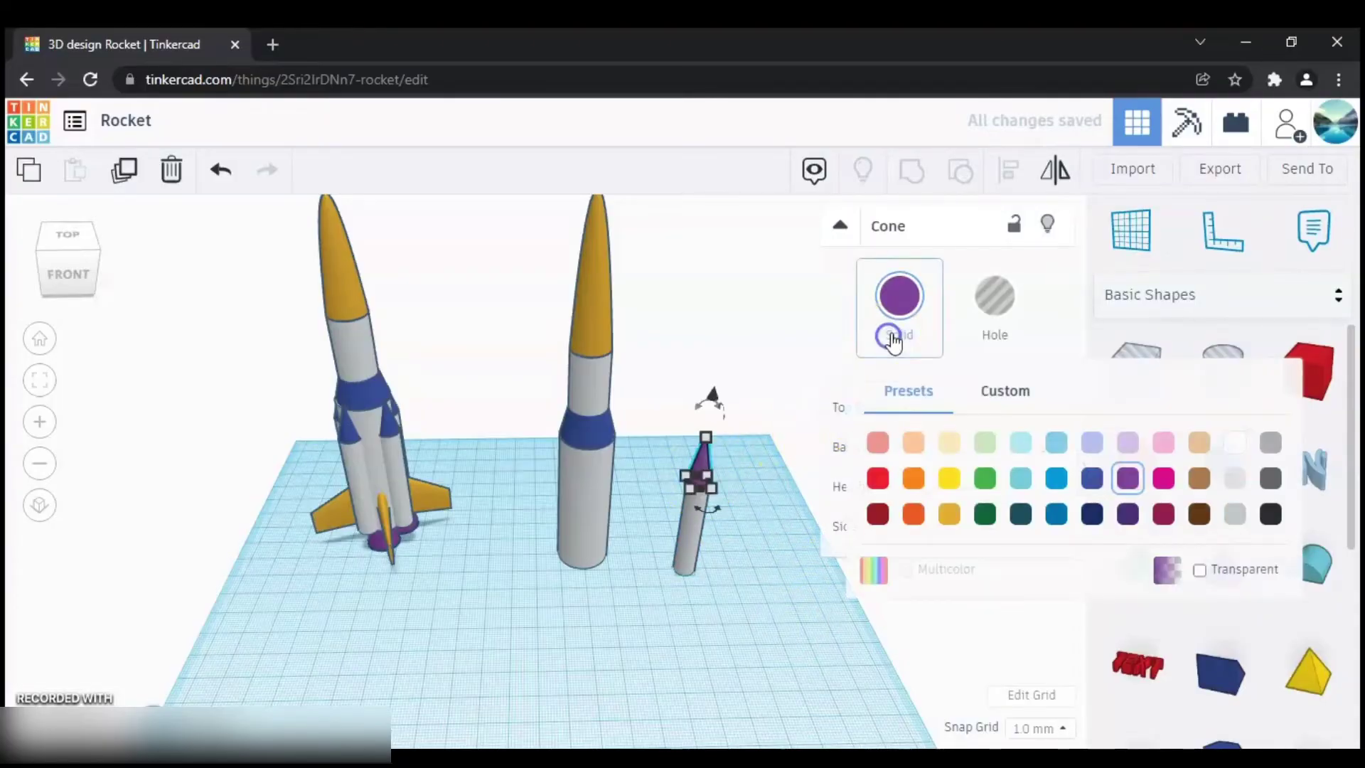
click(1093, 478)
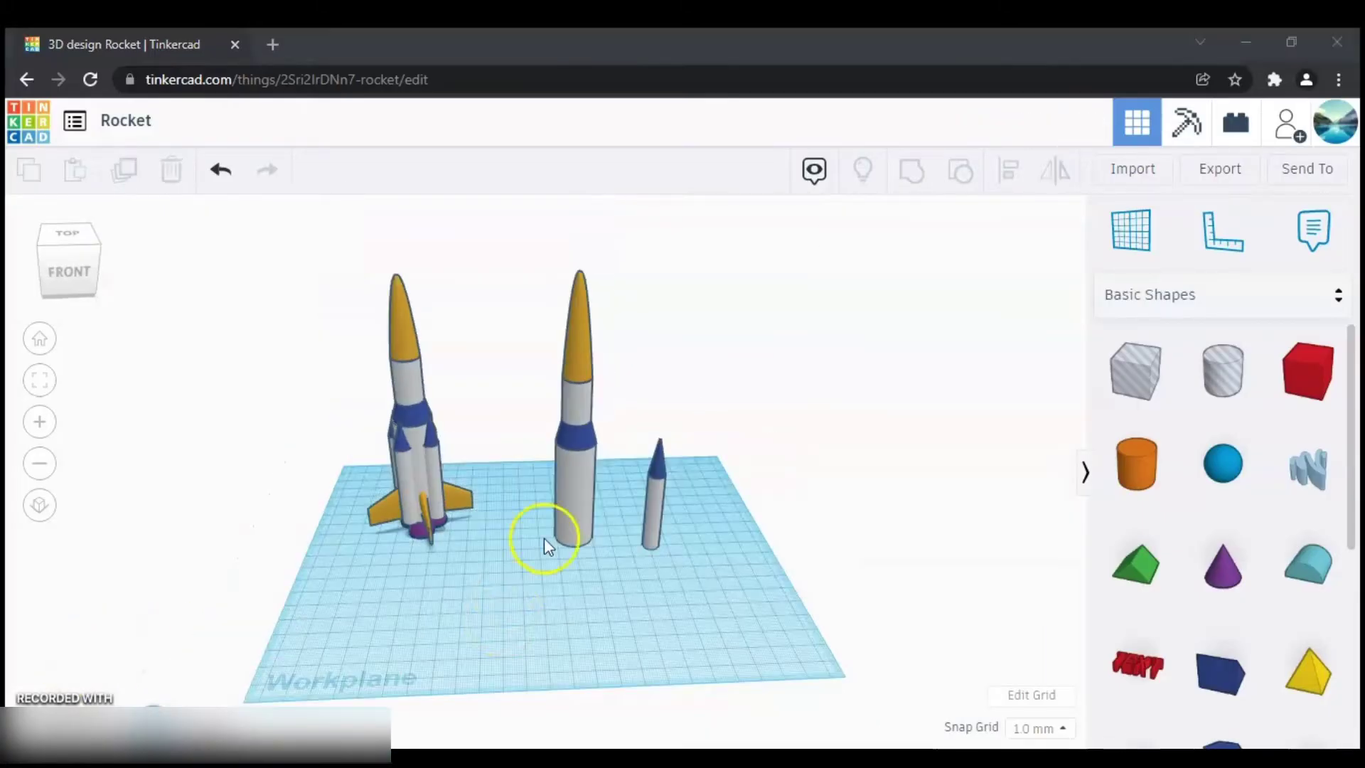
Group the middle rocket's parts and turn on Multicolor to keep their original colours.
click(635, 573)
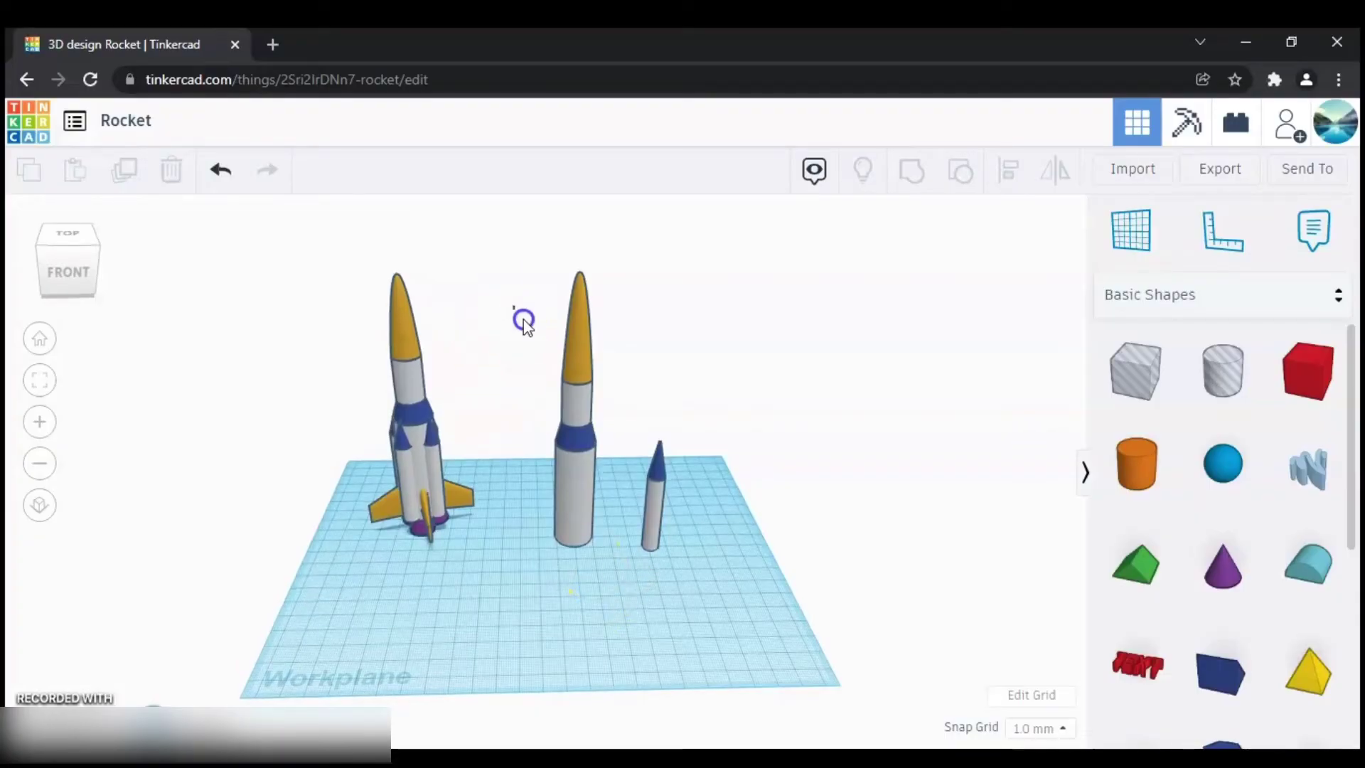
drag(597, 420, 613, 502)
click(913, 171)
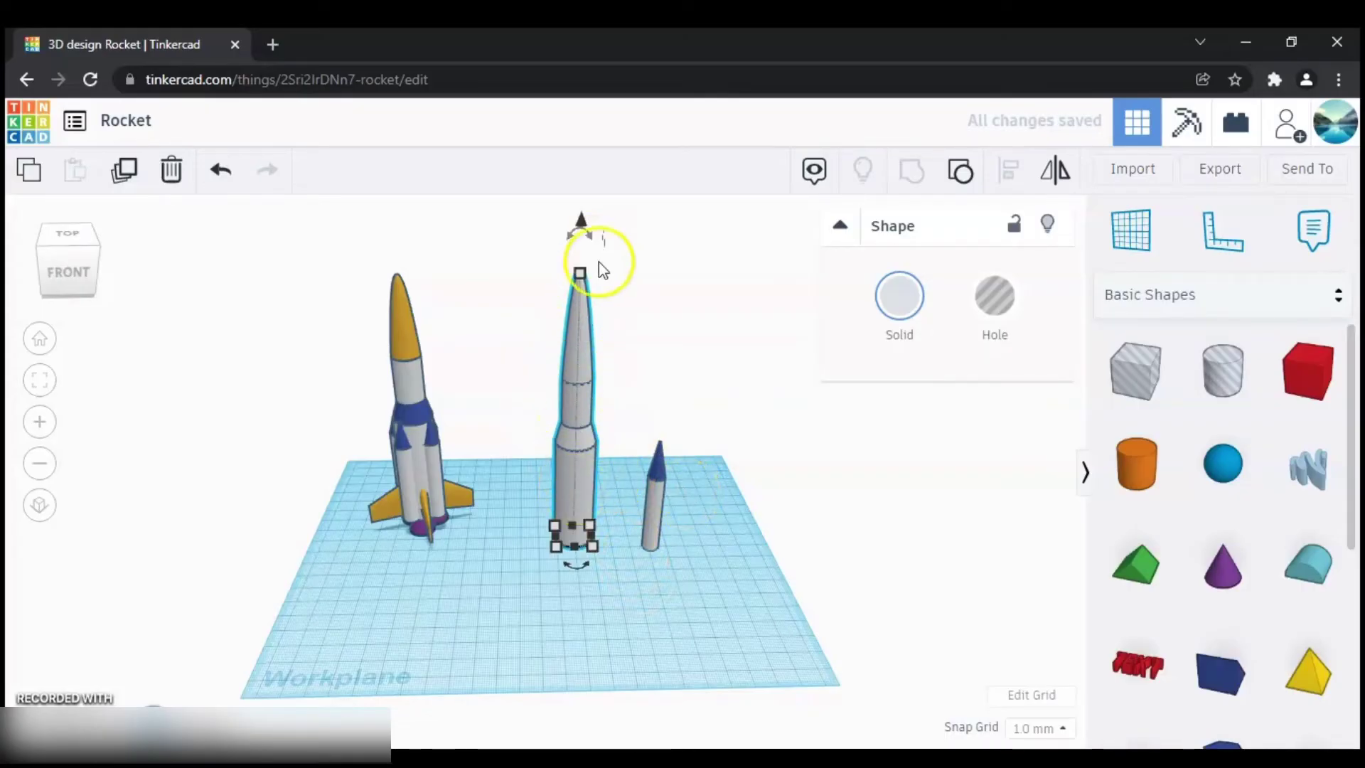
click(899, 309)
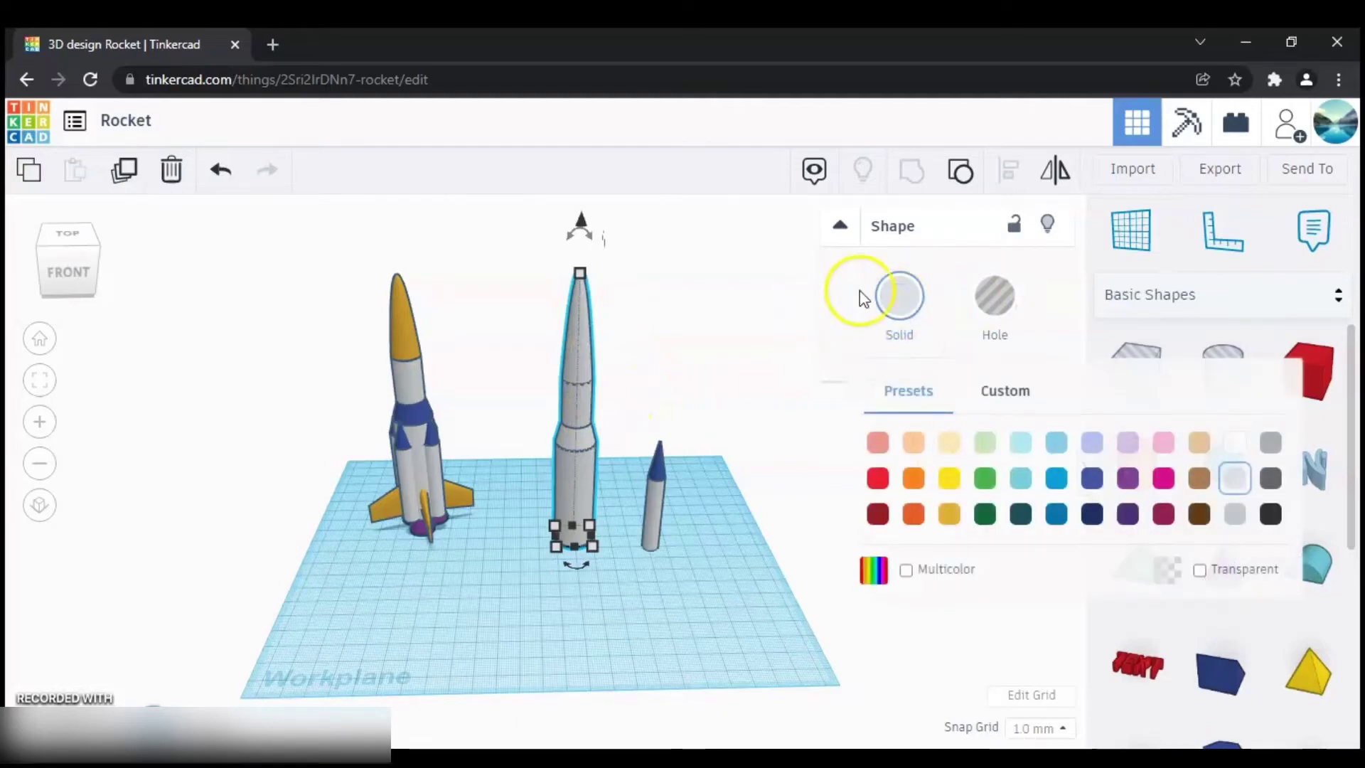
click(906, 571)
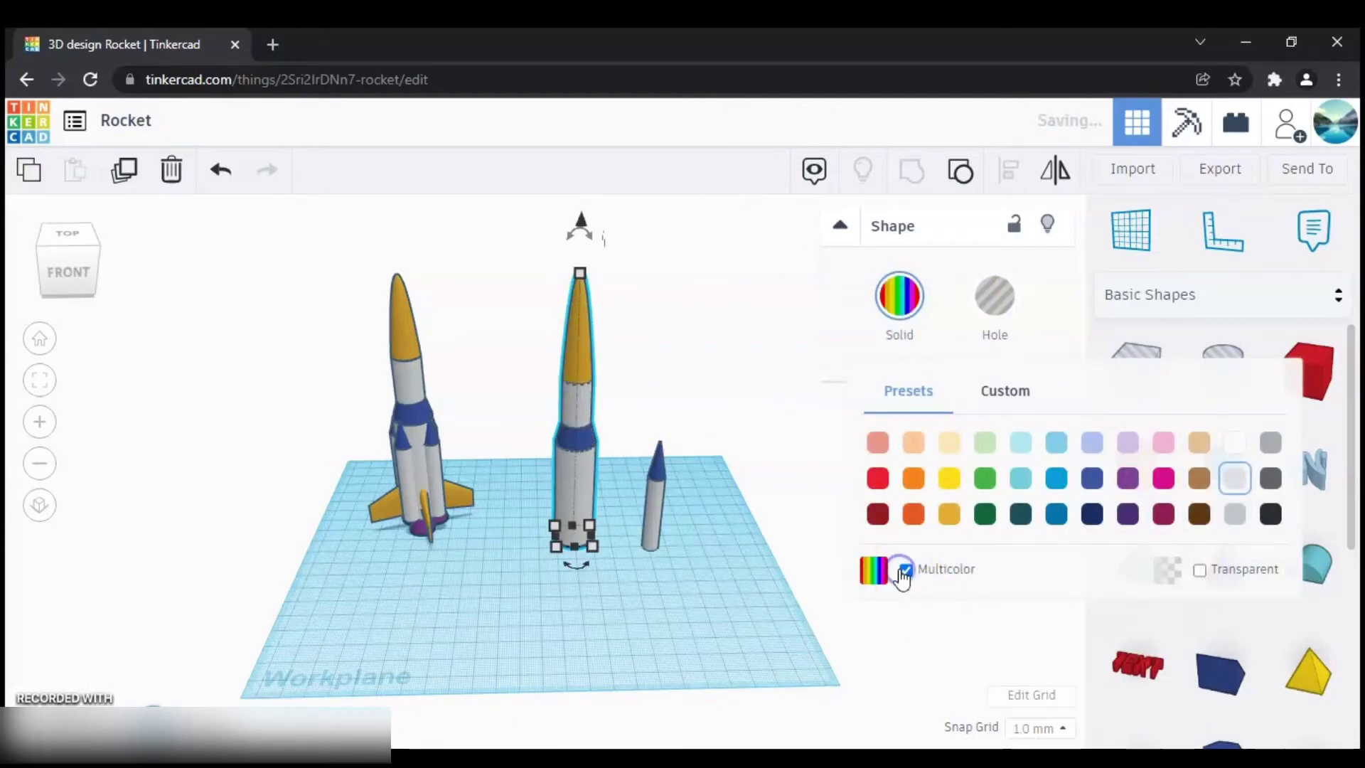
click(663, 539)
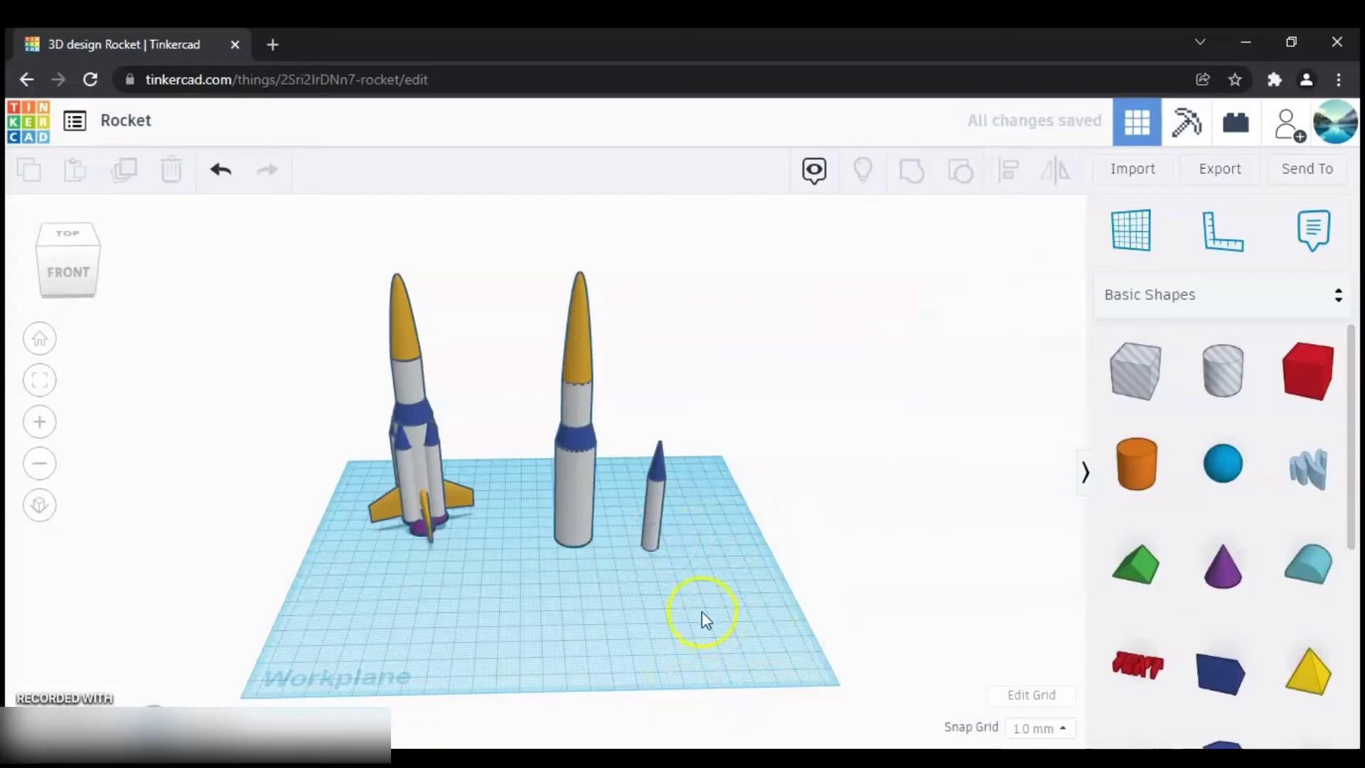
Group the booster's gray cylinder and blue cone tip into one shape.
click(651, 517)
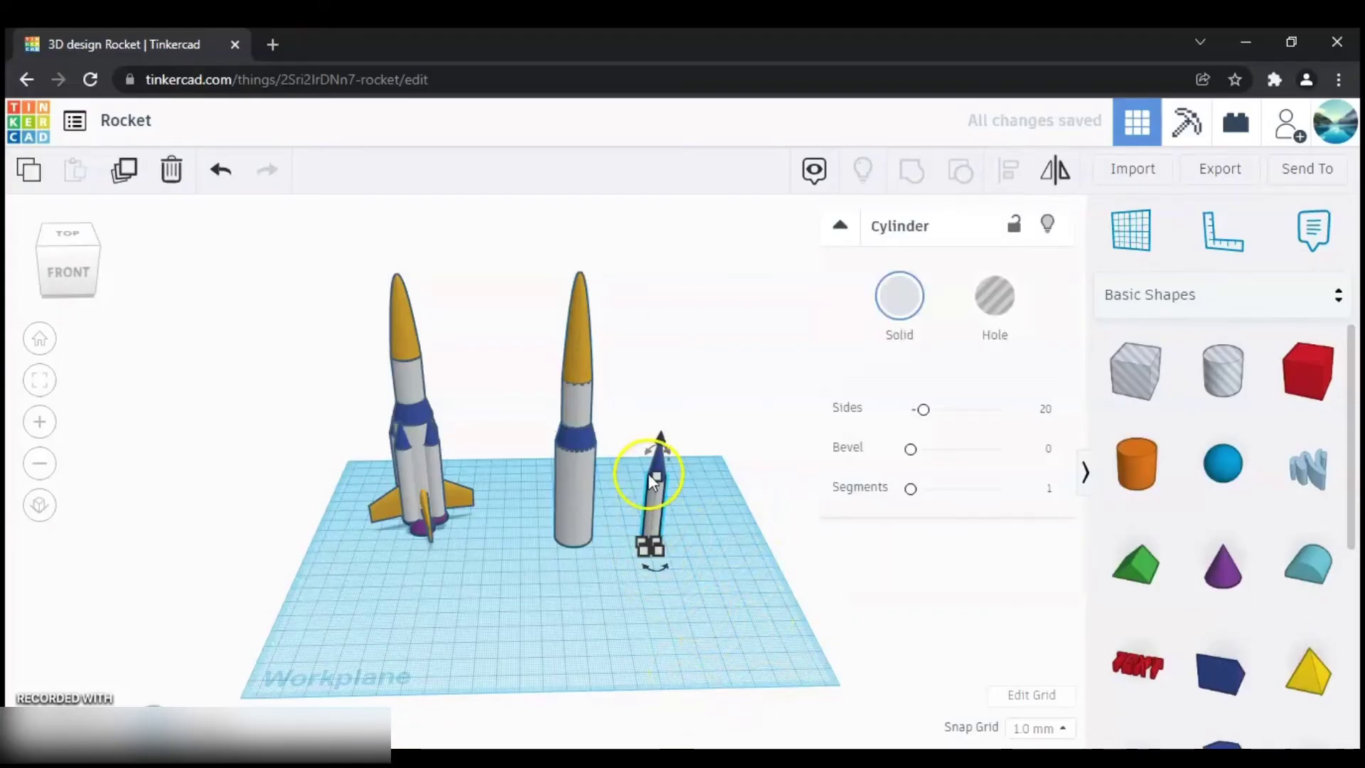
click(711, 504)
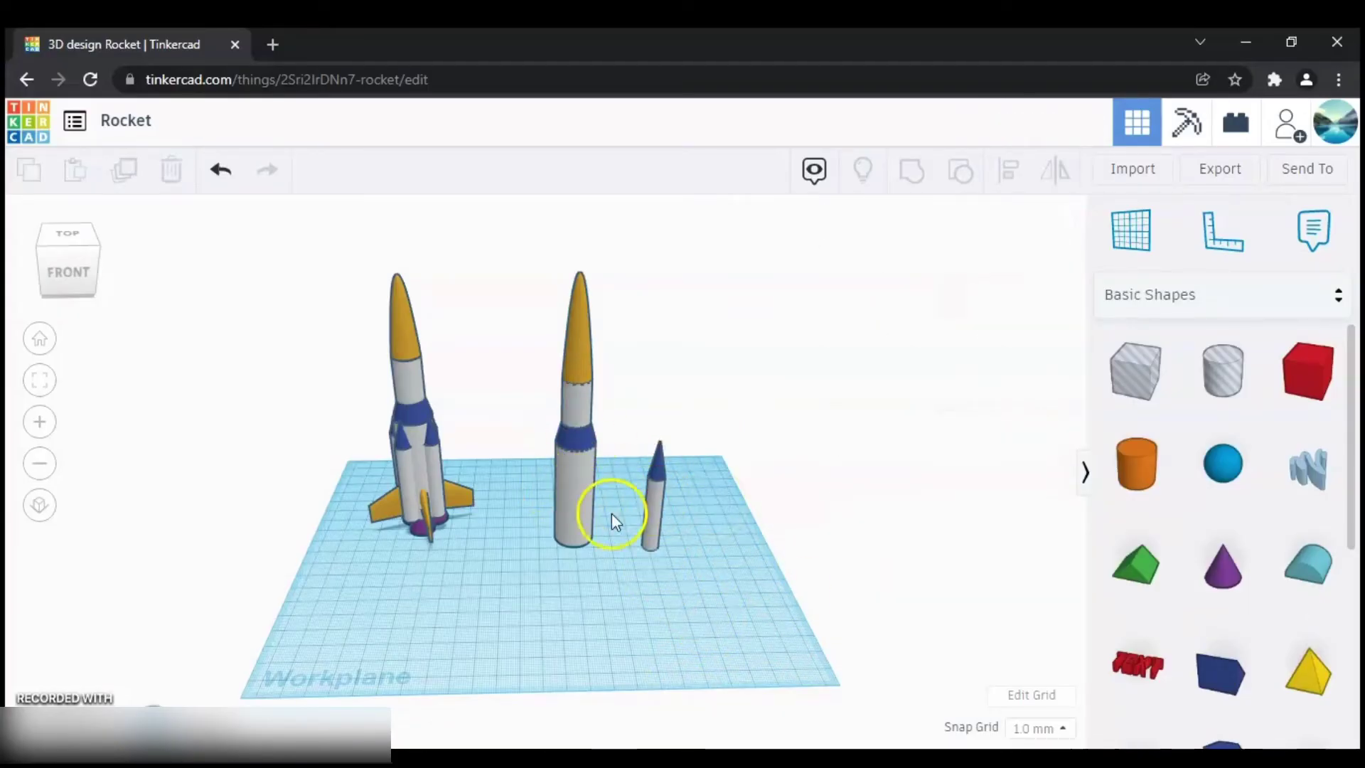
drag(630, 431, 685, 548)
click(910, 184)
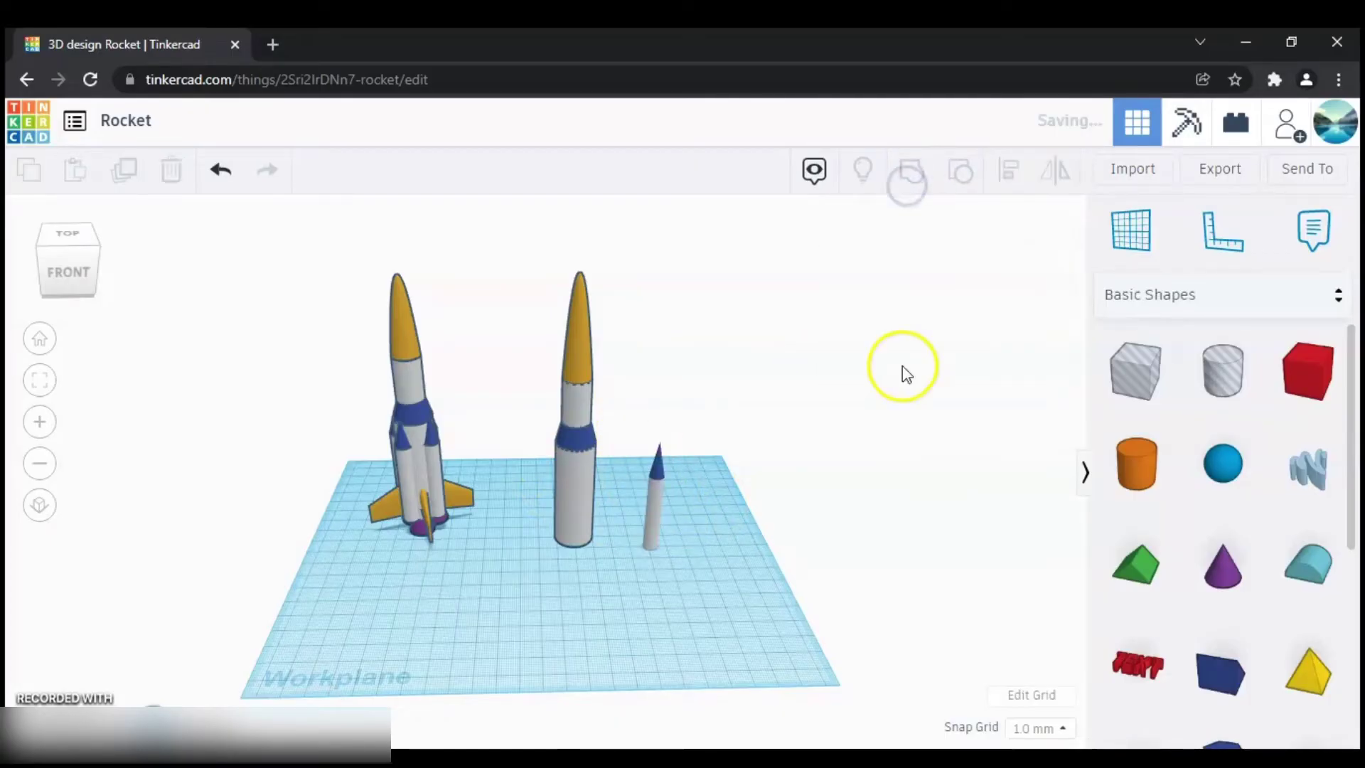
click(921, 283)
Keep the booster's gray and blue with Multicolor, then centre-align it with the middle rocket.
click(906, 571)
click(735, 647)
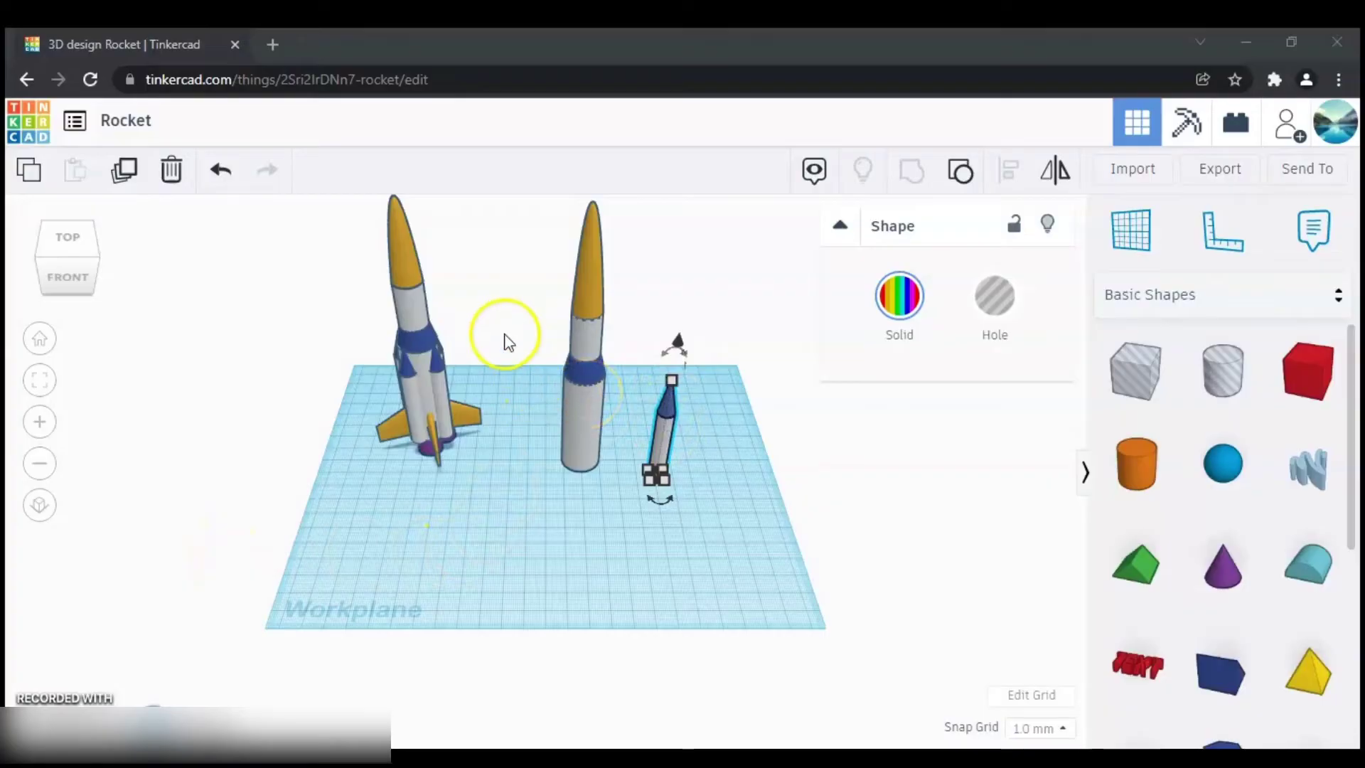
drag(504, 334, 728, 493)
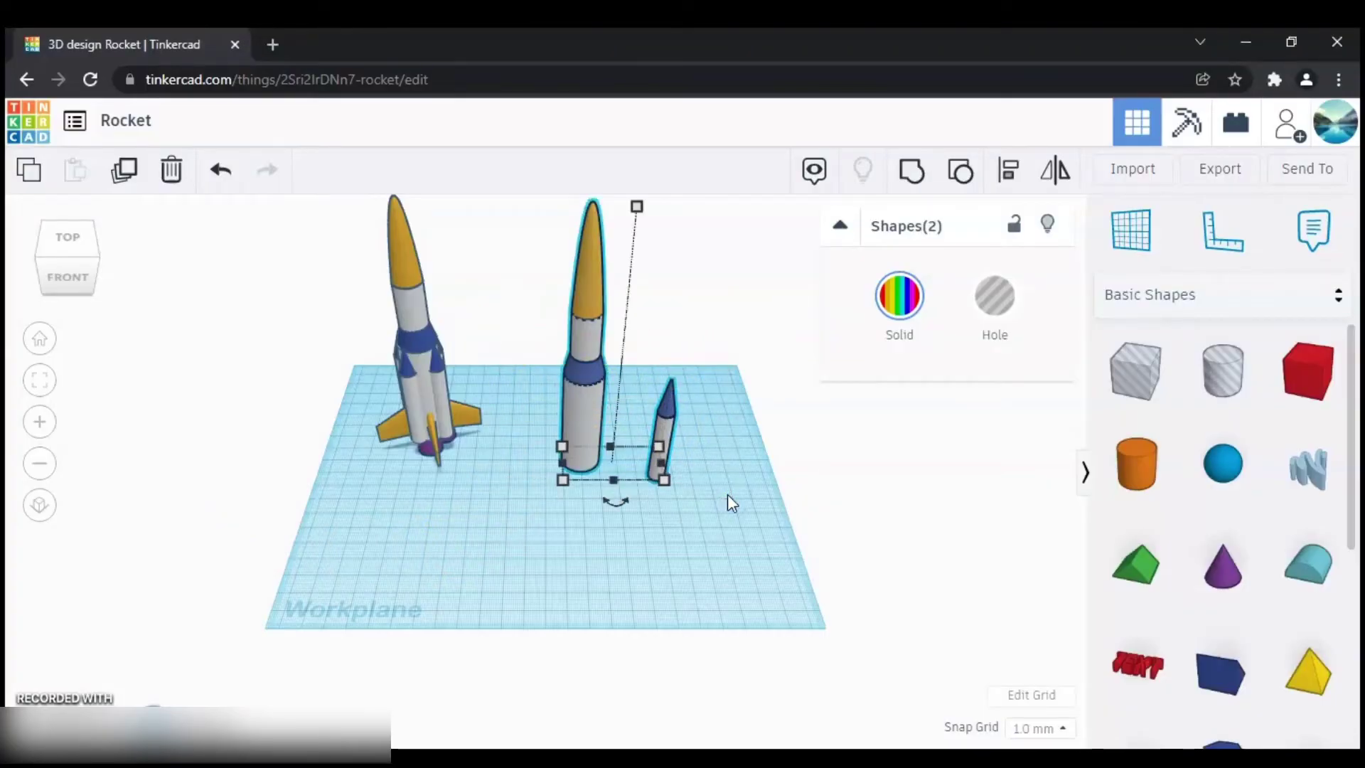
click(1003, 174)
click(533, 462)
click(469, 553)
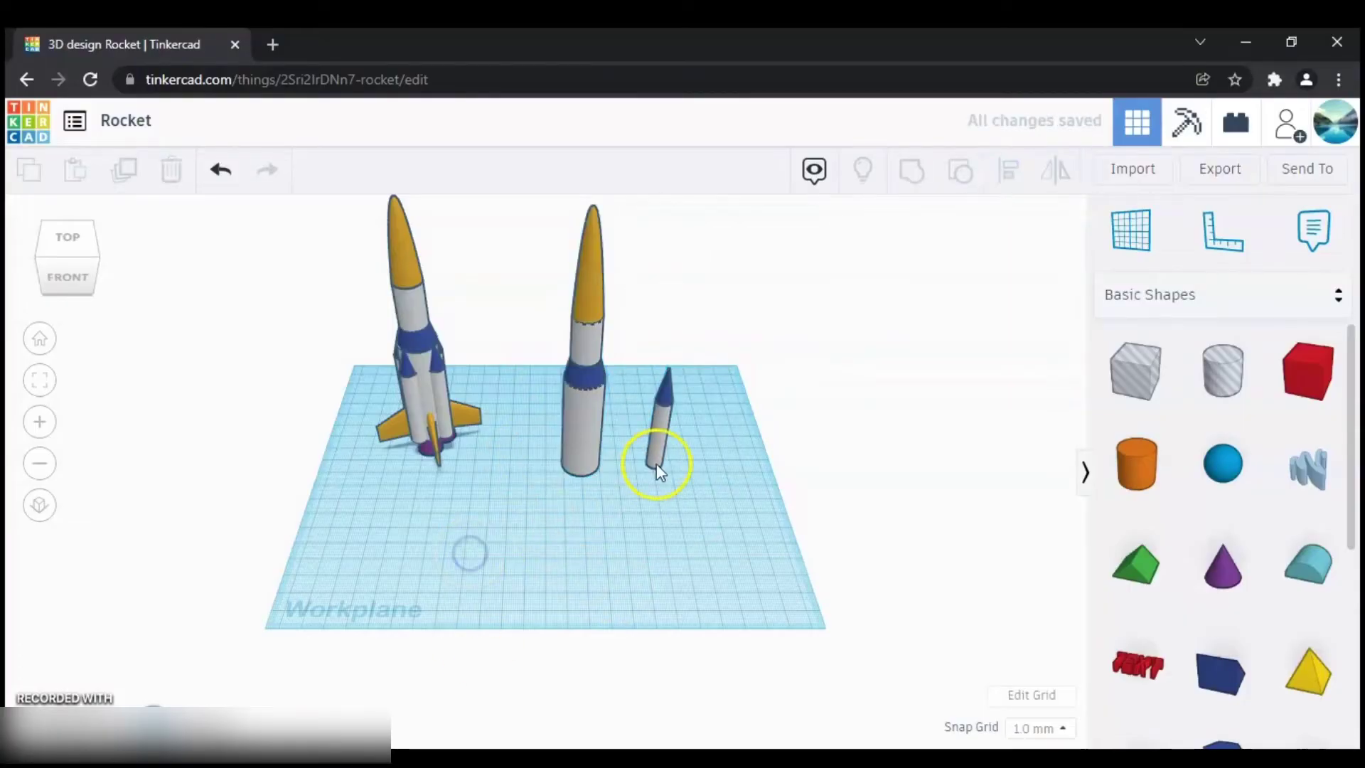
click(658, 446)
right_drag(789, 535, 779, 522)
Slide the booster against the rocket body and place a duplicate on the opposite side.
key(Left)
key(Left)
key(Left)
key(Left)
key(Left)
key(Left)
key(Left)
key(Left)
key(Left)
key(Left)
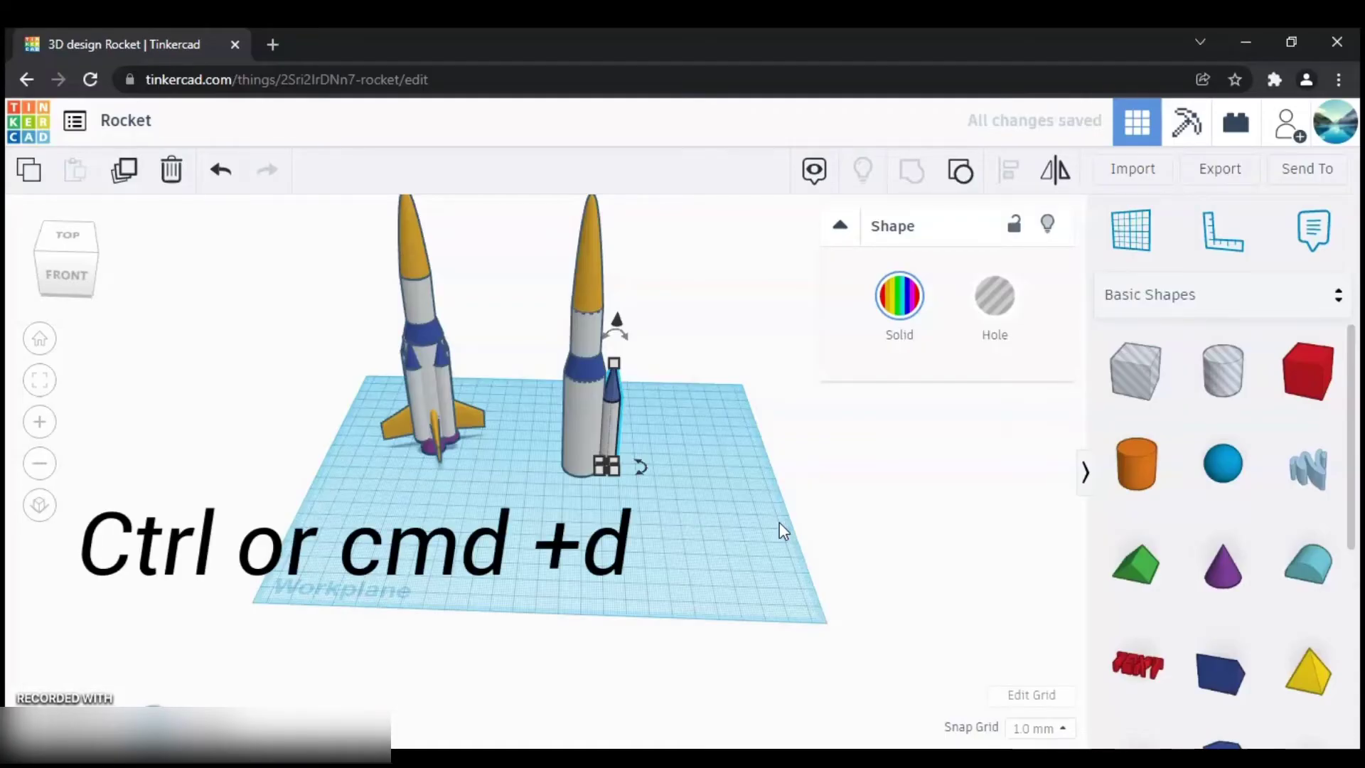
key(ctrl+d)
key(Left)
key(Left)
key(Left)
key(Left)
key(Left)
key(Left)
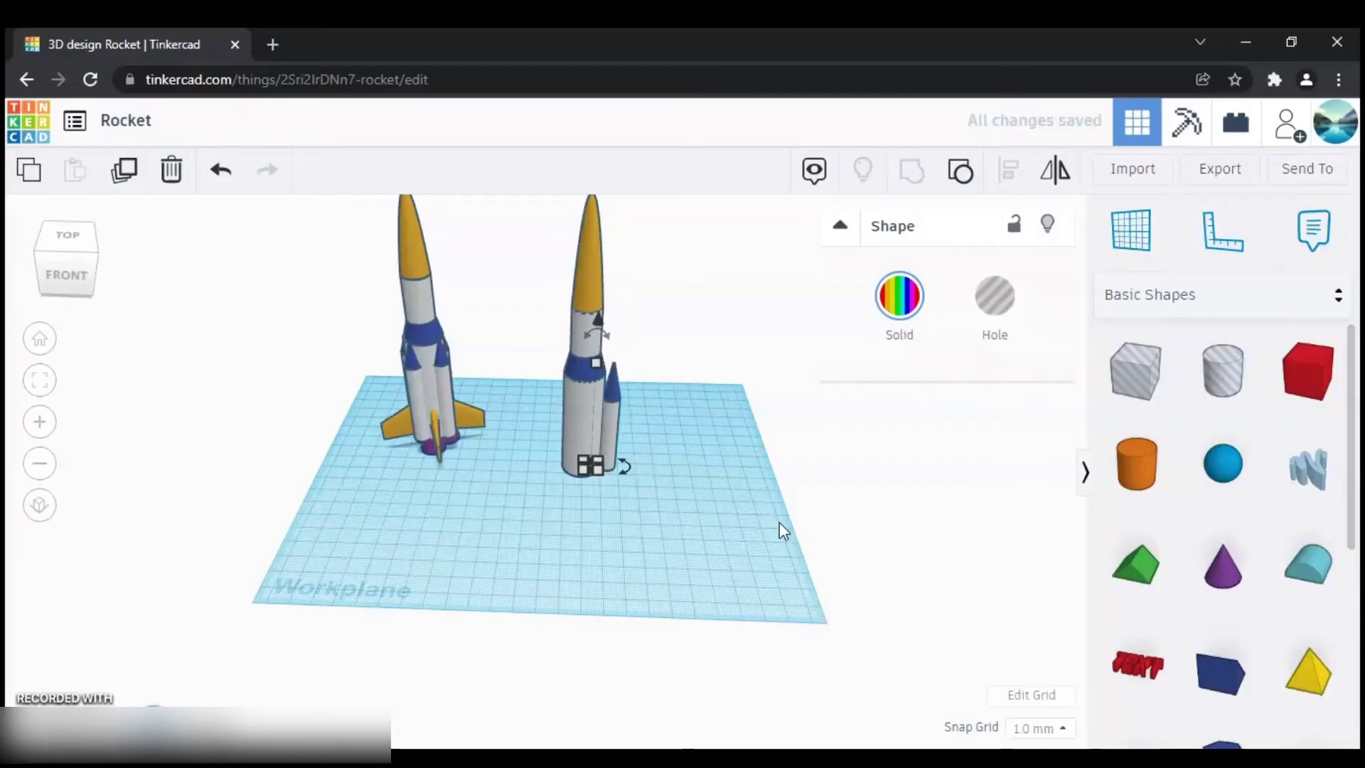
key(Left)
key(Left)
right_drag(476, 544, 518, 565)
key(Left)
key(Left)
key(Left)
key(Left)
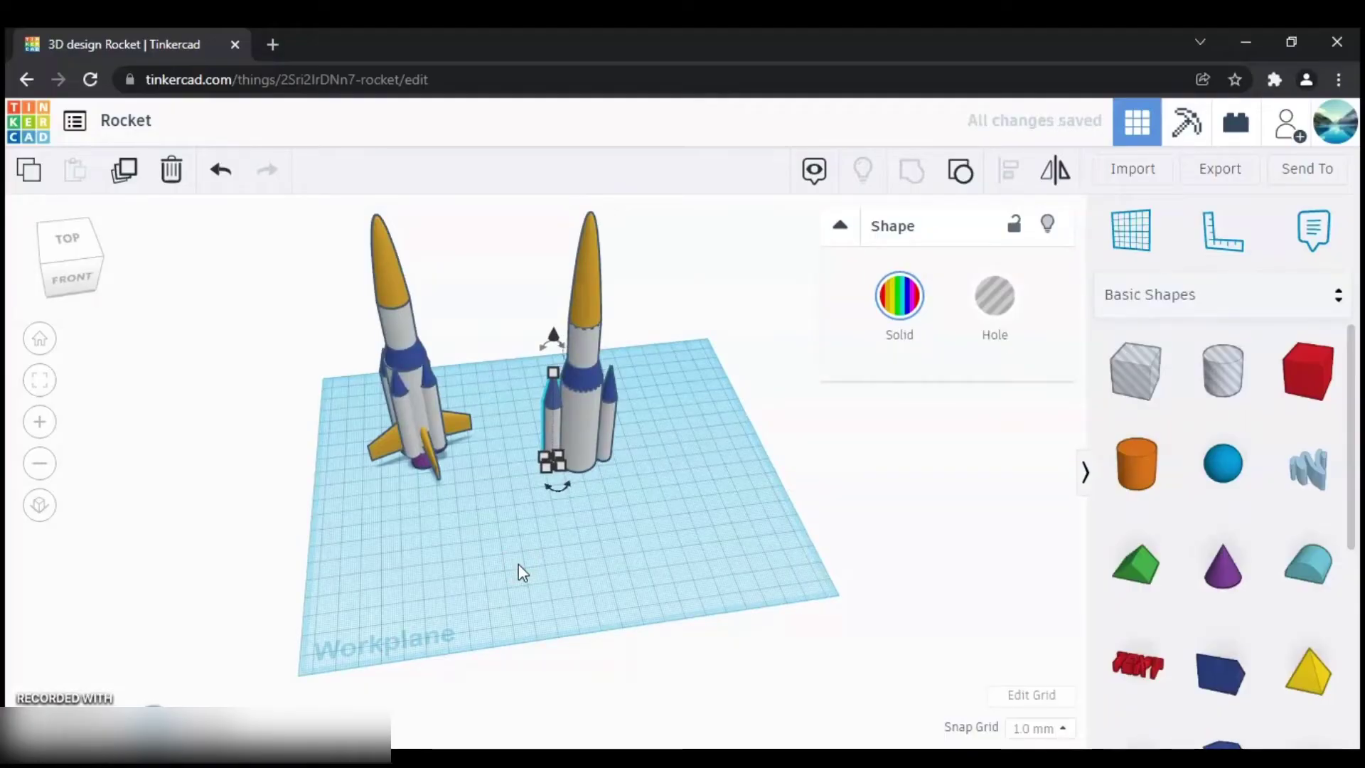
key(ctrl+z)
right_drag(519, 569, 609, 435)
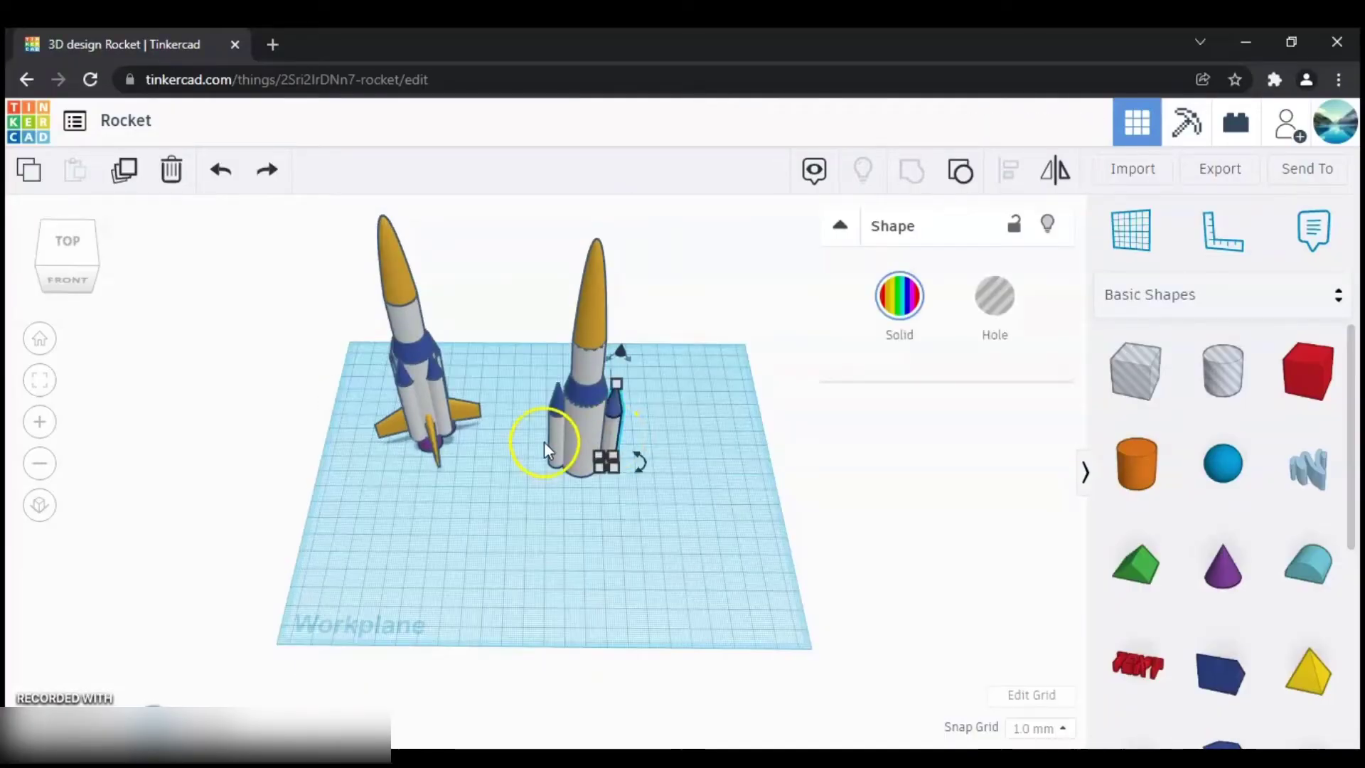
Duplicate both boosters and rotate the copies 90° to complete four around the base.
click(549, 439)
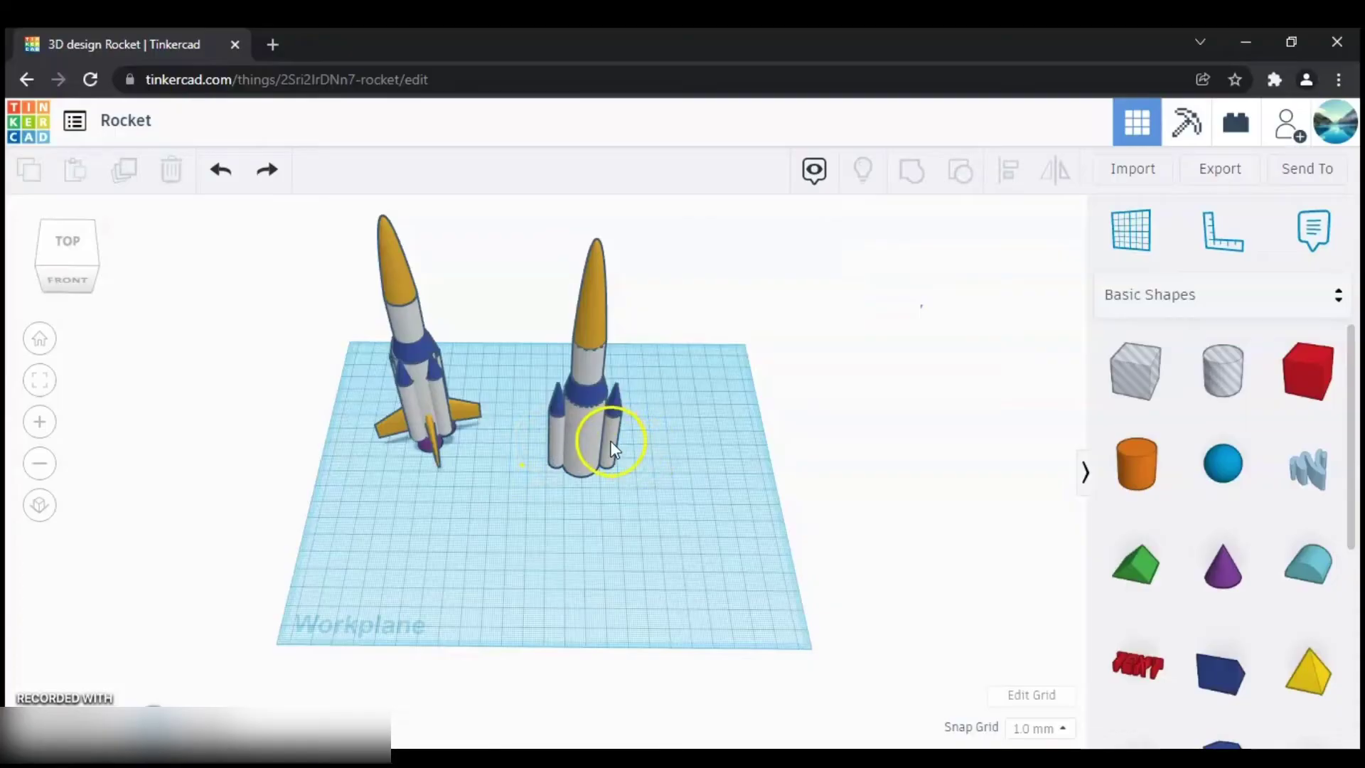
click(613, 448)
shift+click(554, 433)
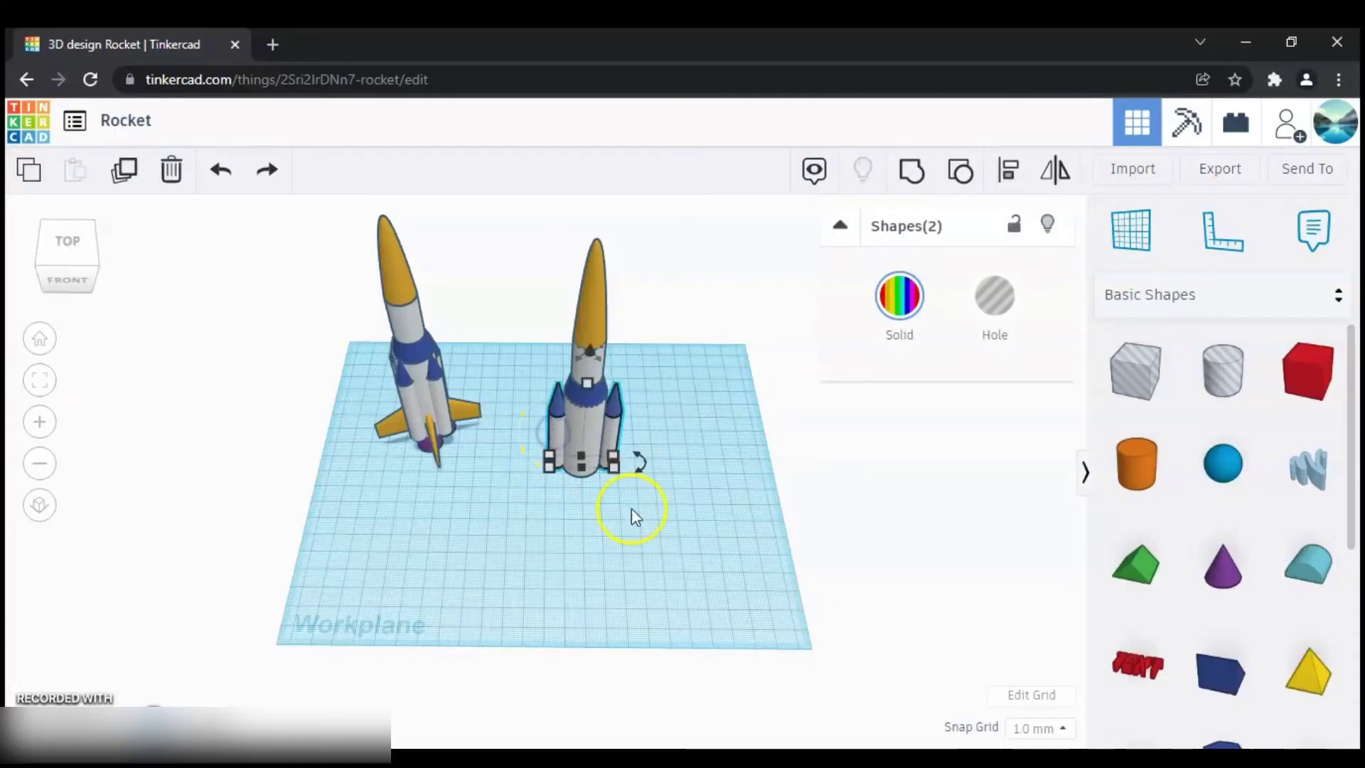
key(ctrl+d)
click(640, 462)
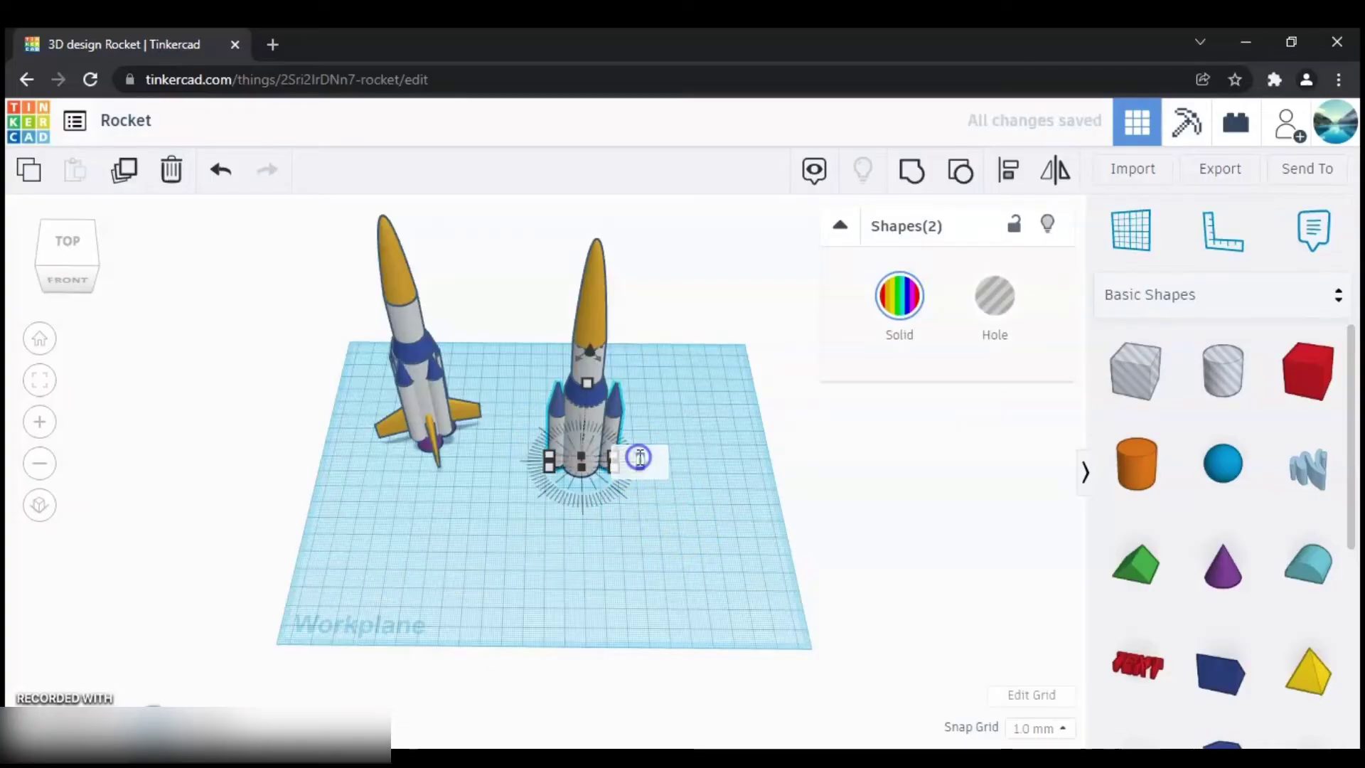
text(90)
key(Return)
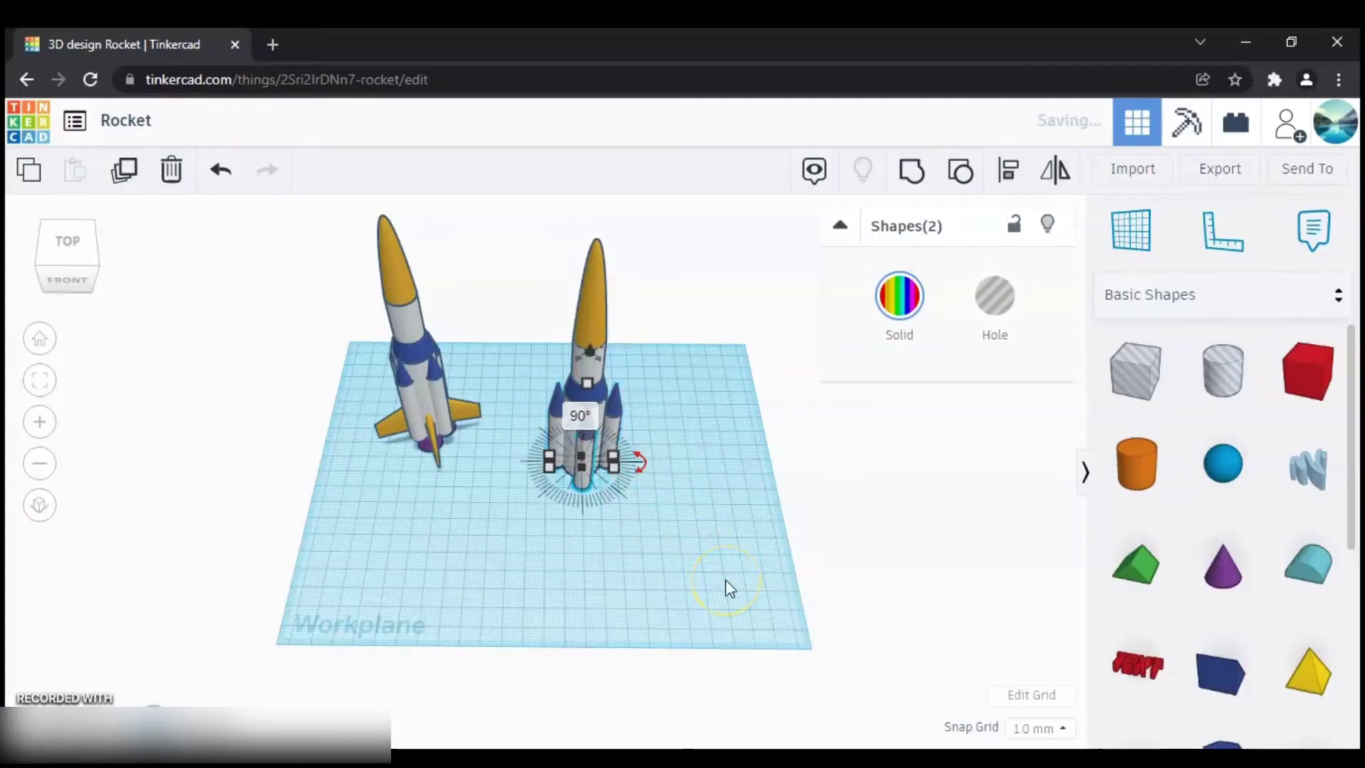
click(722, 499)
right_drag(748, 492, 676, 476)
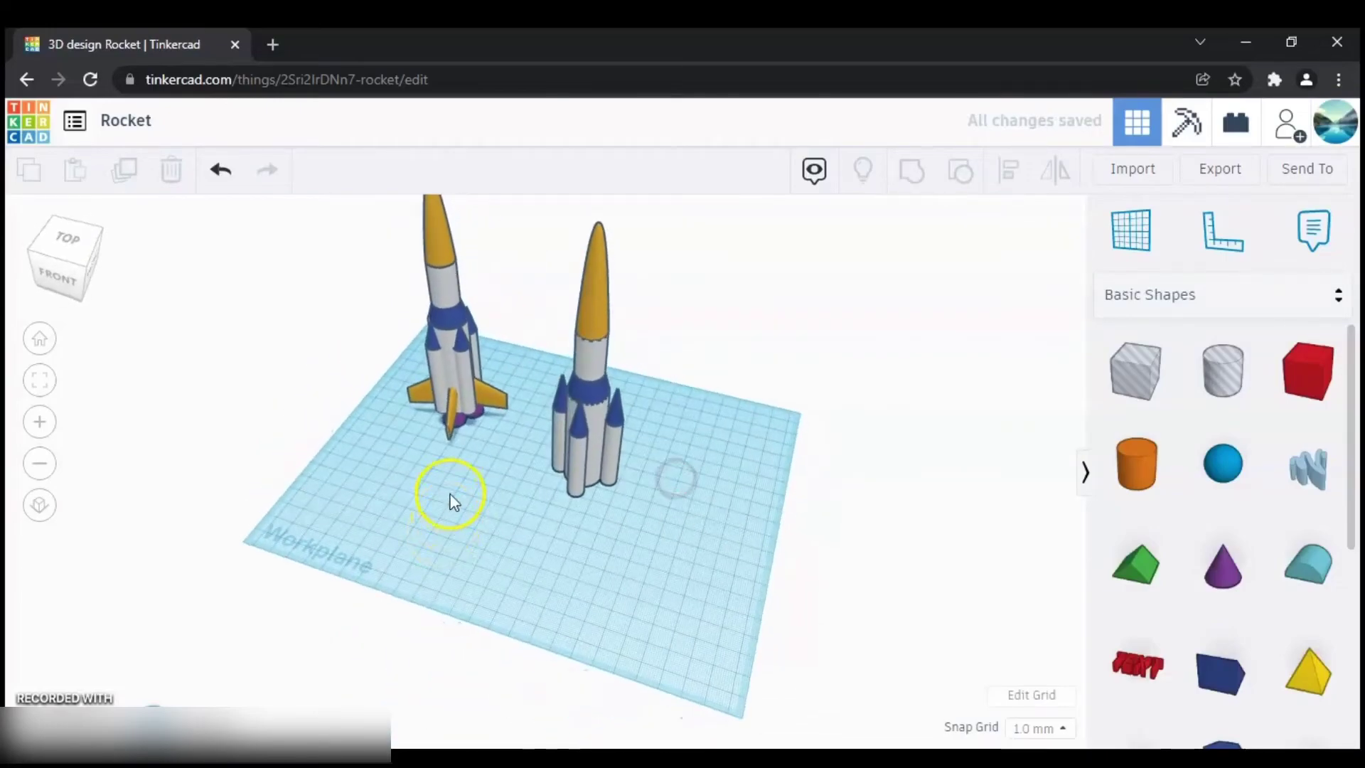
Rotate the red Swept NACA fin 90° so it stands upright.
scroll(463, 448, up, 5)
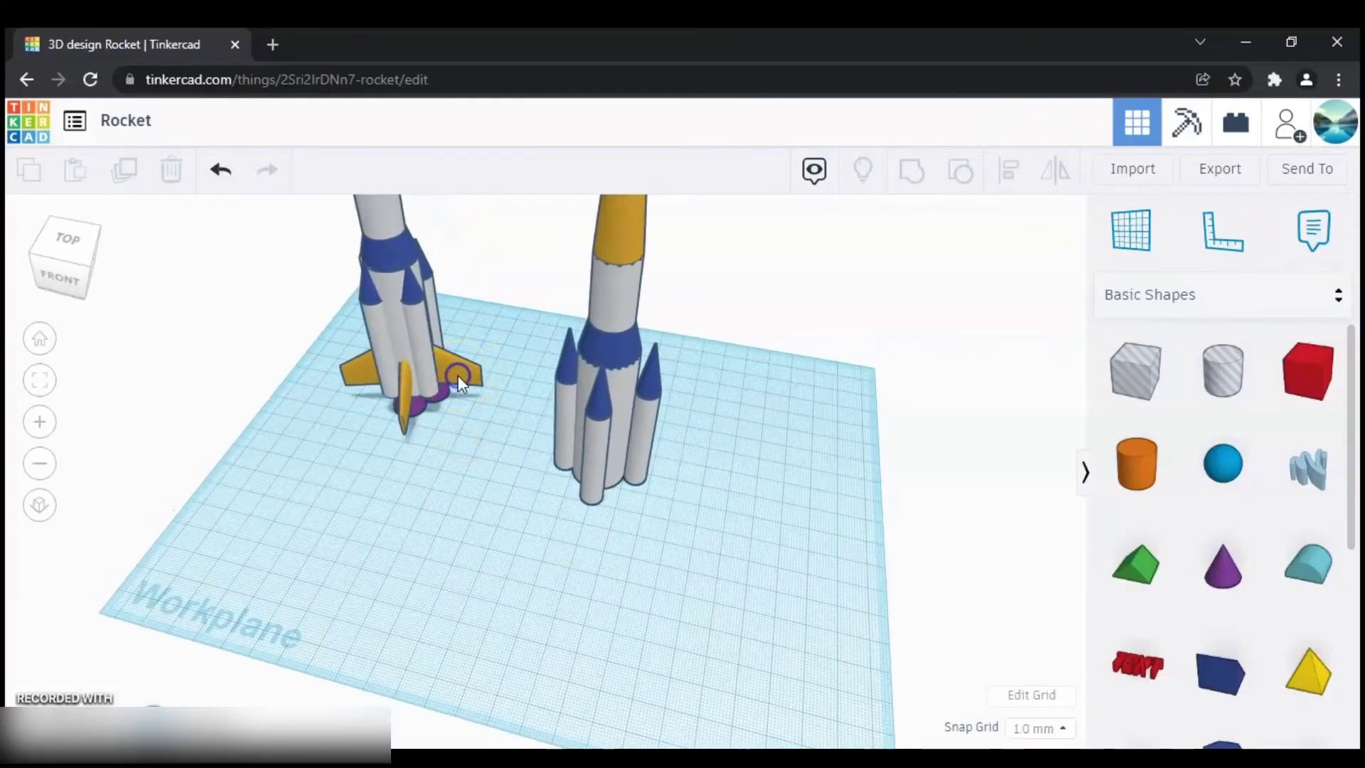
click(470, 373)
right_drag(529, 539, 632, 579)
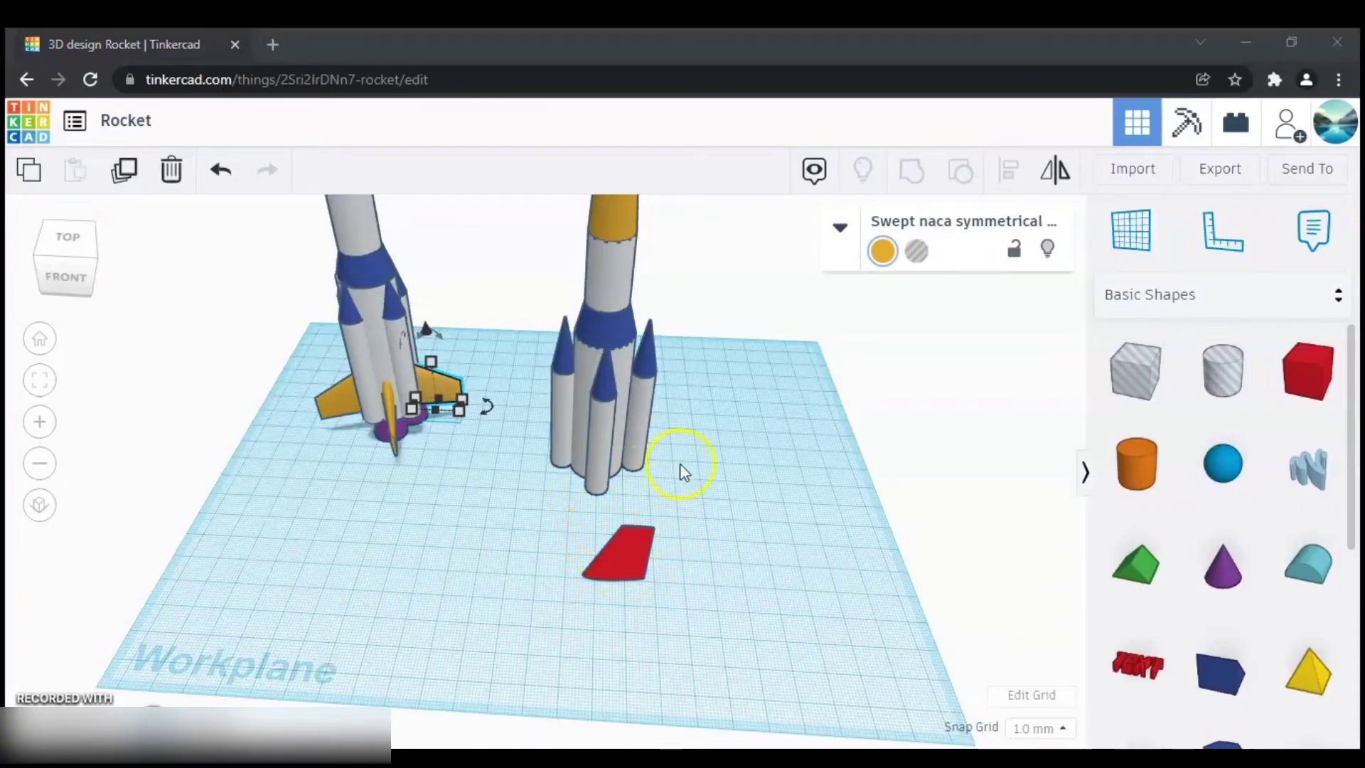
right_drag(613, 593, 533, 573)
click(621, 540)
click(634, 484)
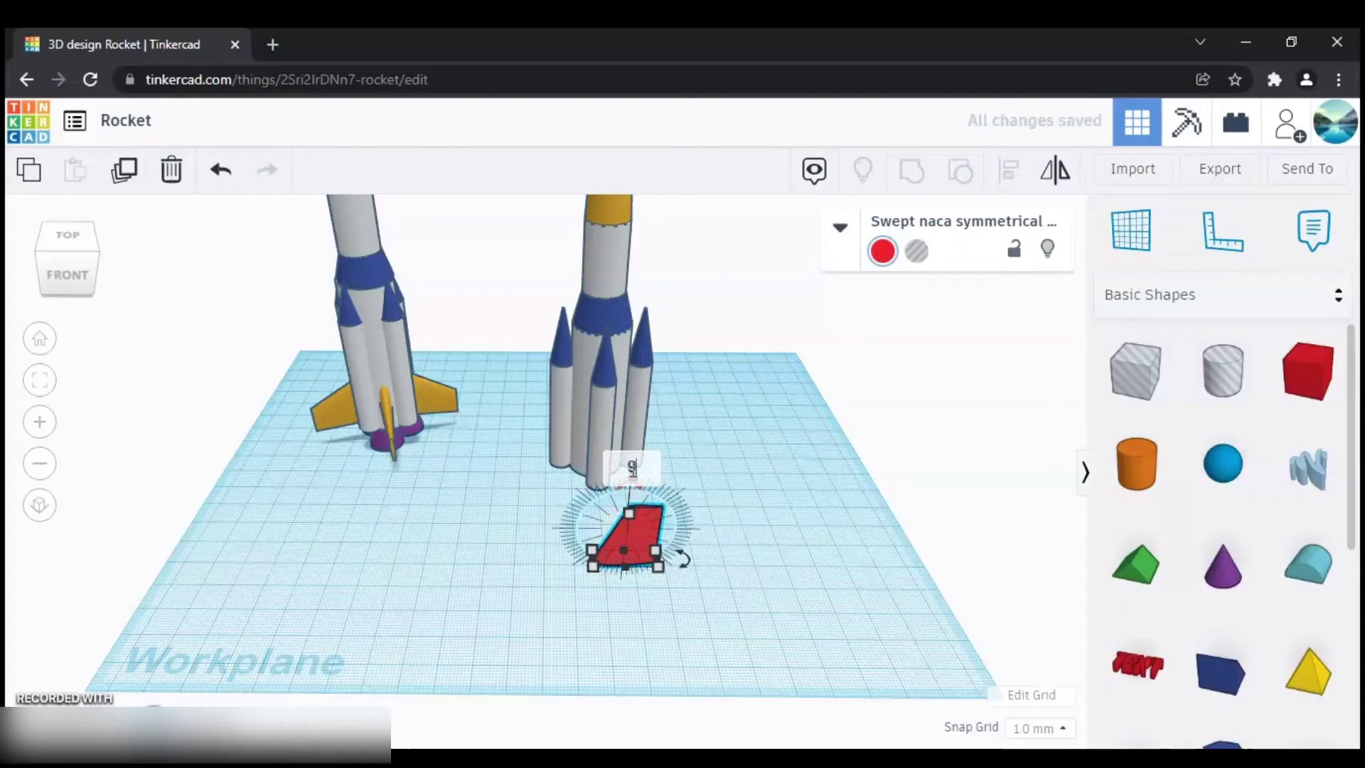
key(Return)
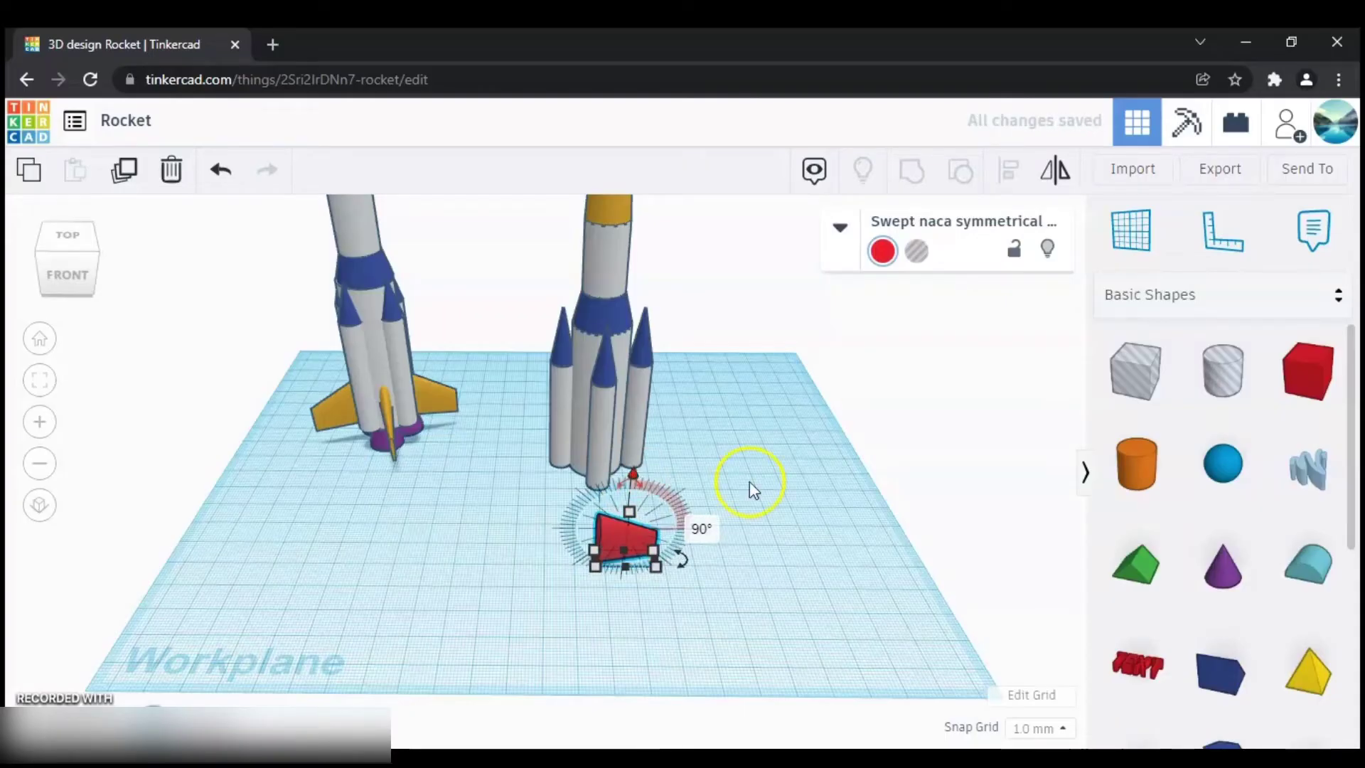
click(726, 452)
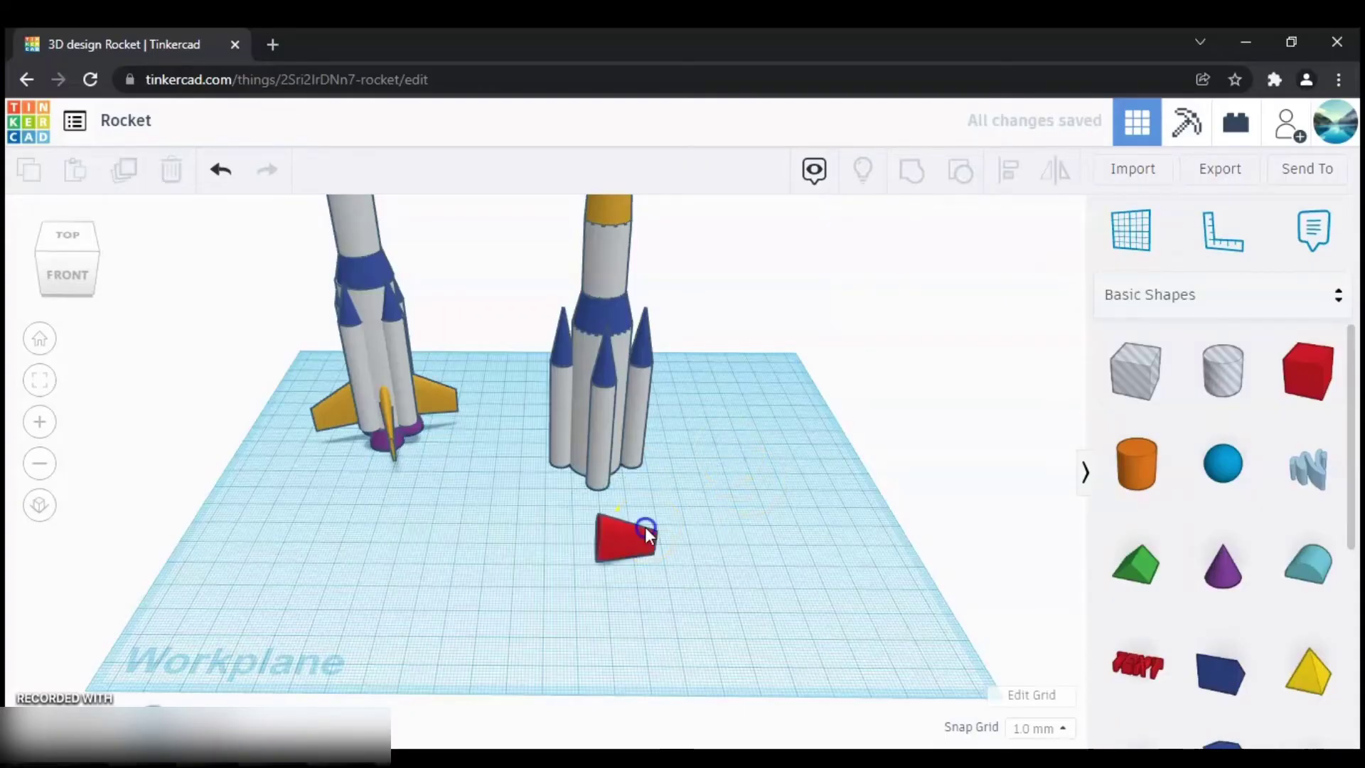
Recolour the fin dark yellow and box-select the second rocket's five parts.
click(611, 547)
click(883, 251)
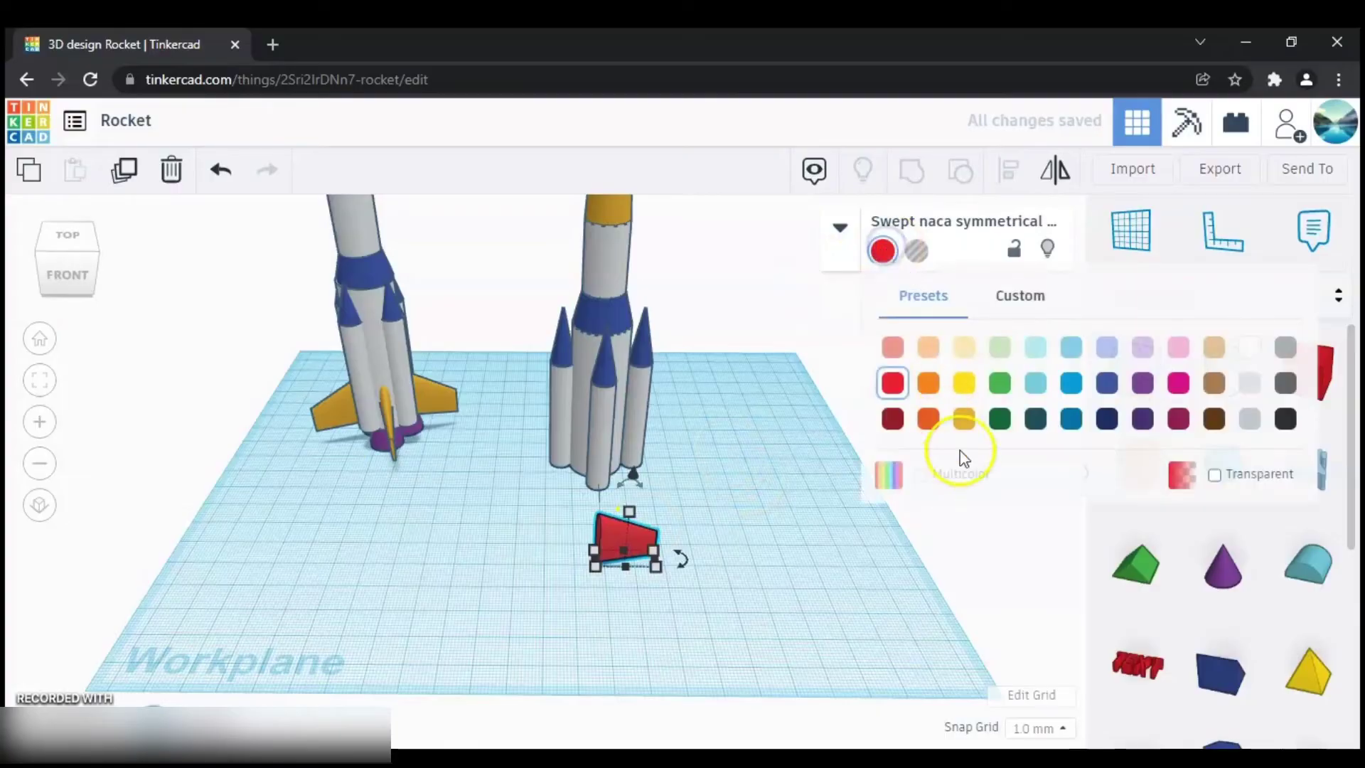
click(965, 419)
click(211, 685)
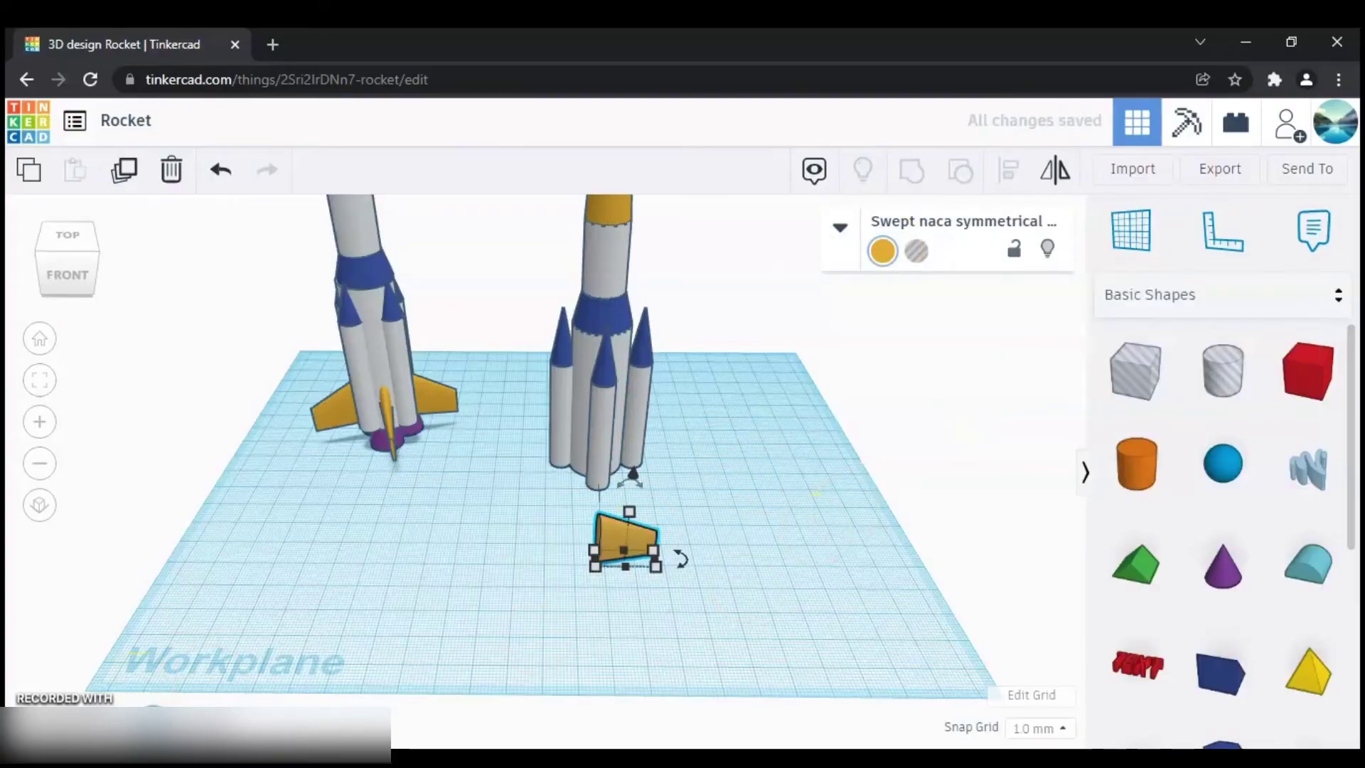
right_drag(492, 400, 434, 459)
drag(472, 250, 707, 513)
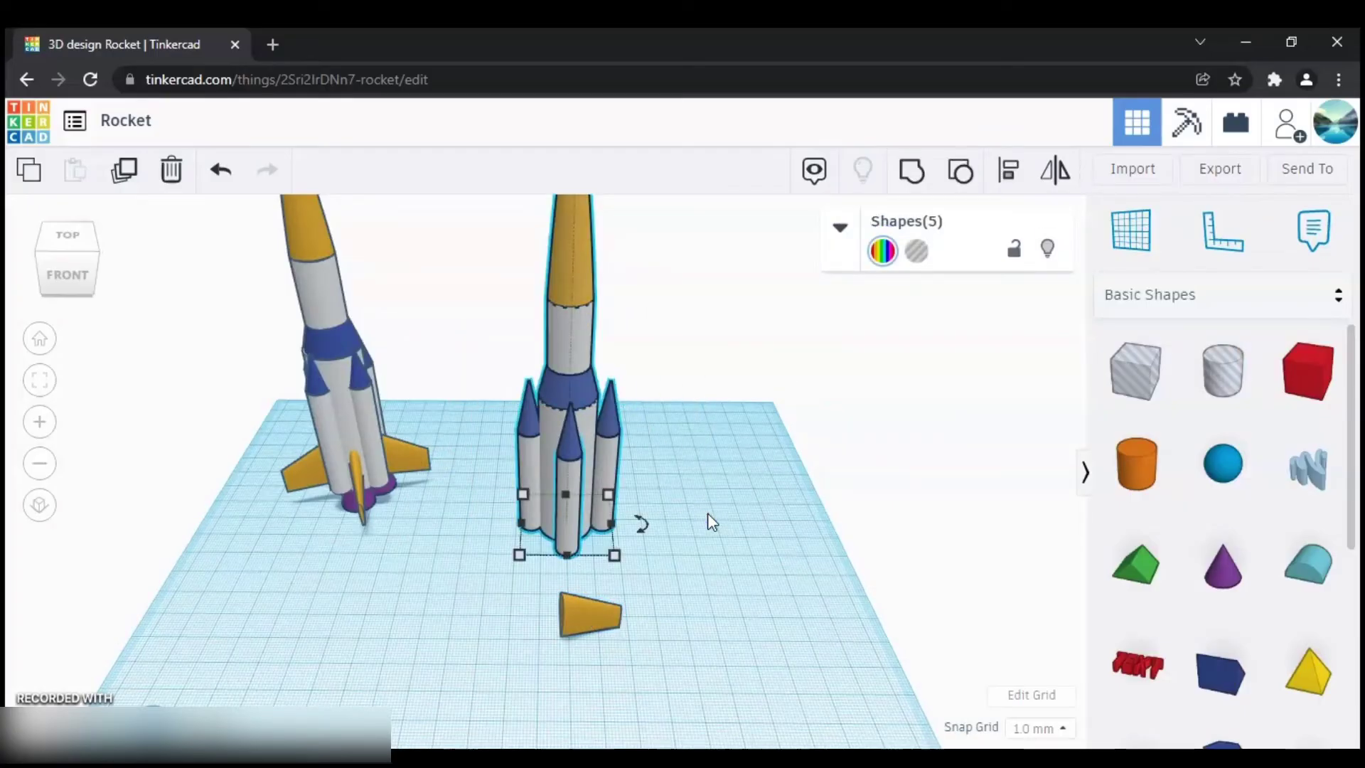
Group the five rocket parts into one shape and move the yellow fin beside it.
click(901, 175)
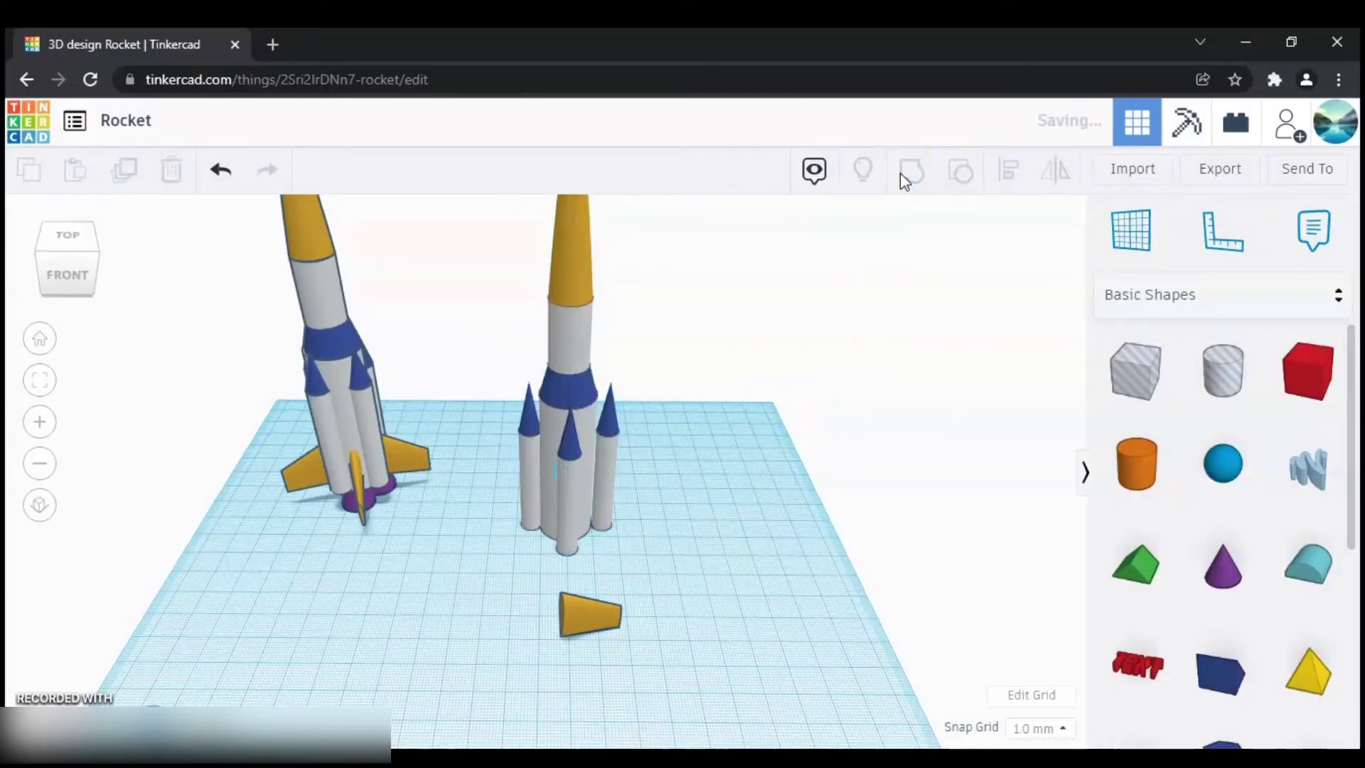
click(695, 676)
right_drag(695, 676, 505, 439)
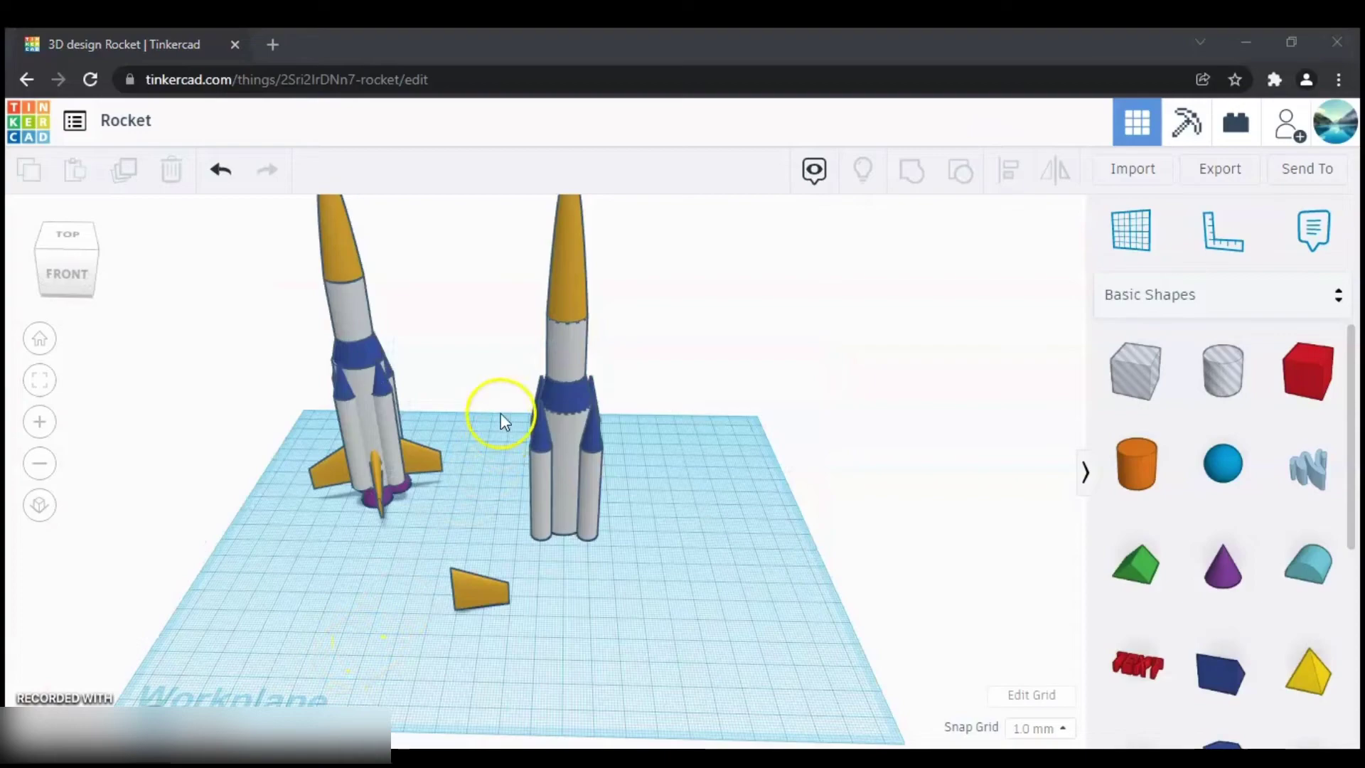
drag(463, 593, 725, 486)
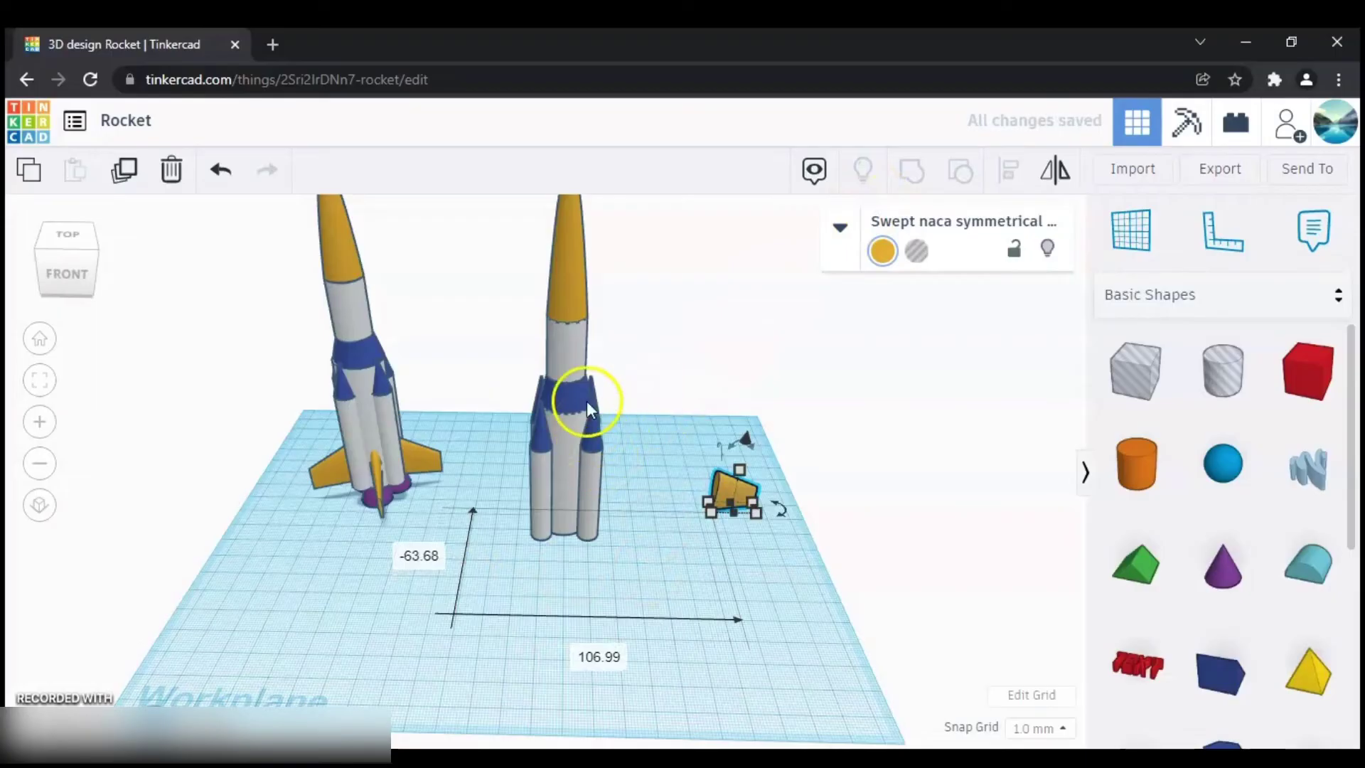
shift+click(569, 365)
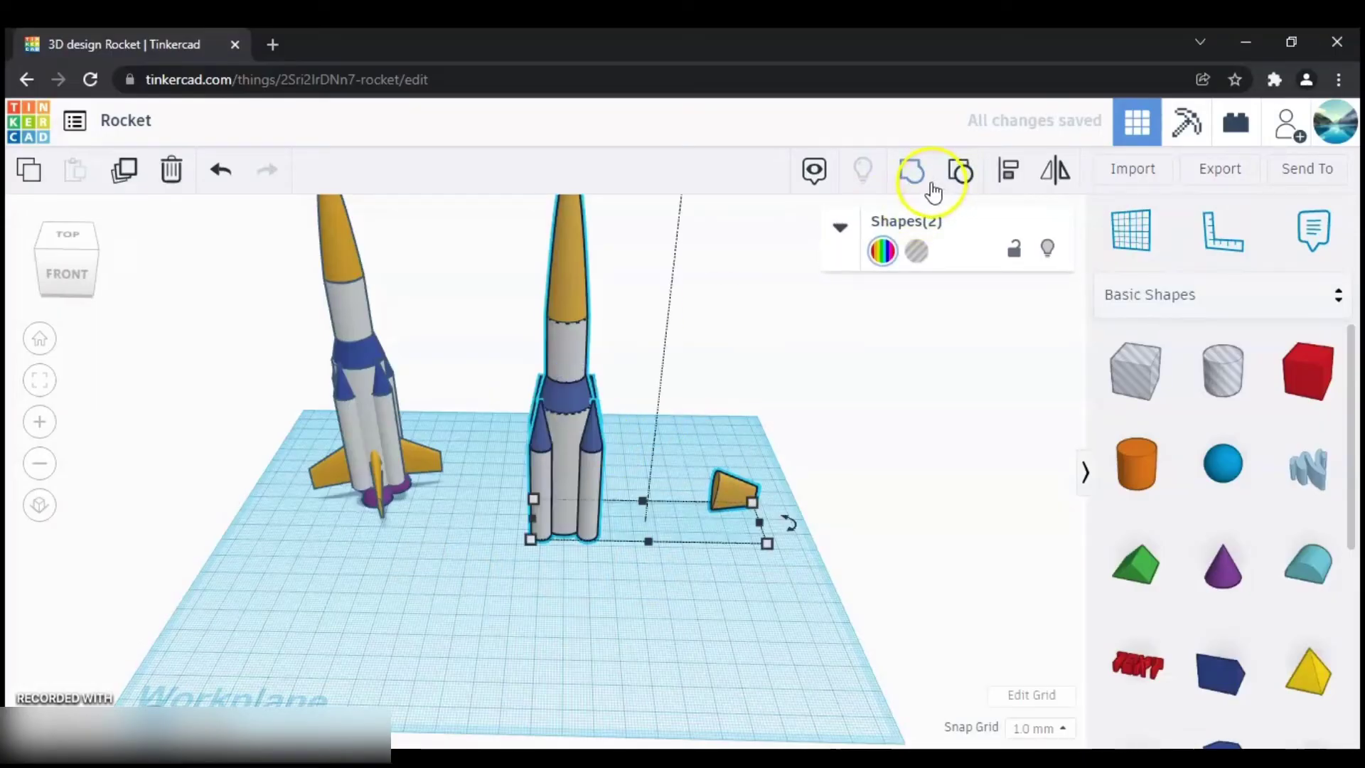
click(1009, 171)
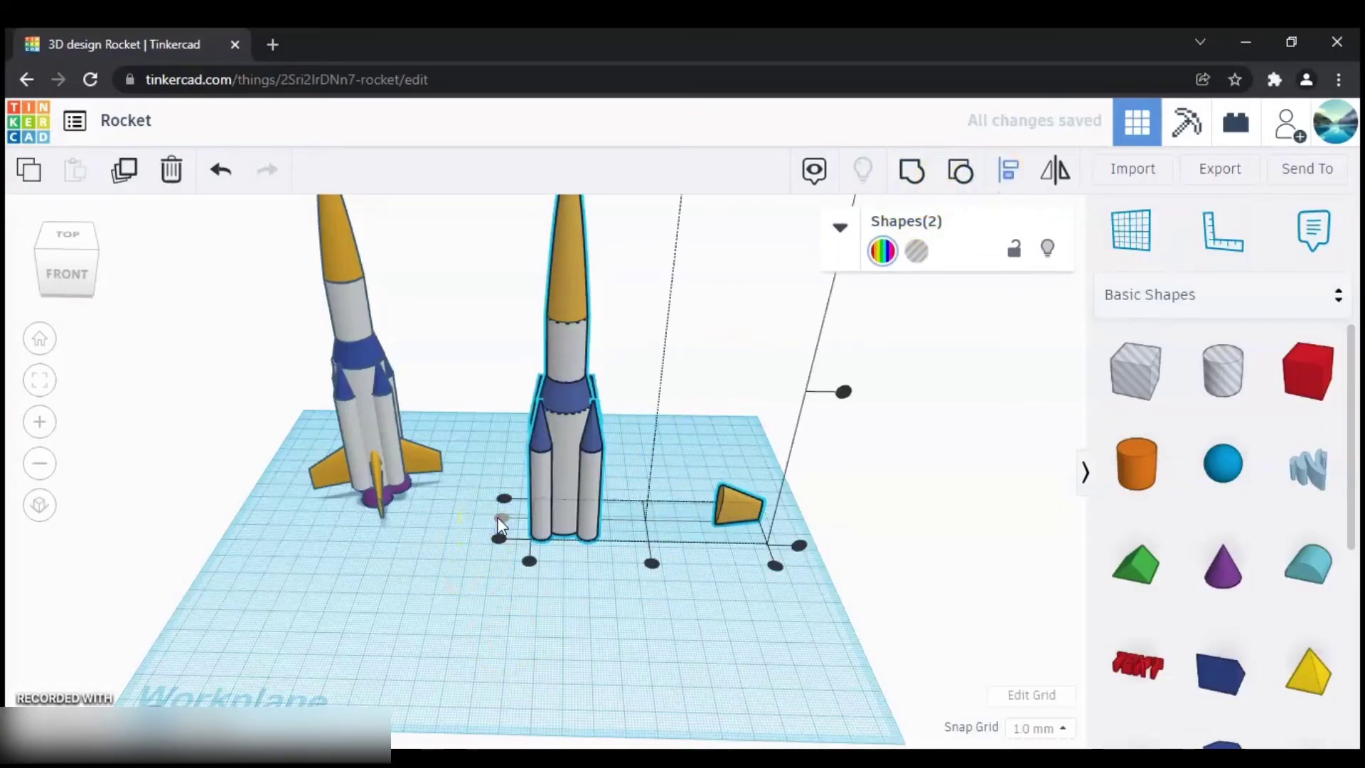
click(307, 703)
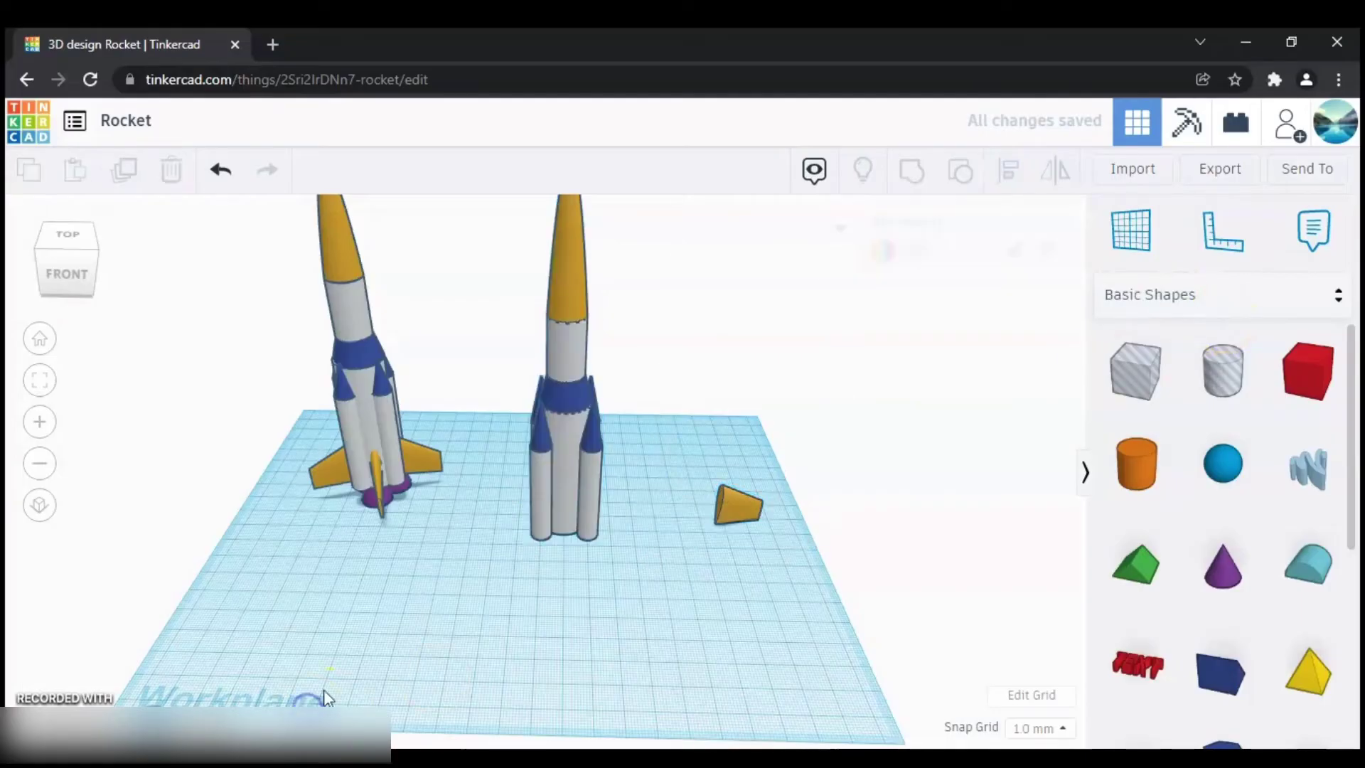
Nudge the yellow fin left against the rocket's base and rotate it 4°.
click(744, 508)
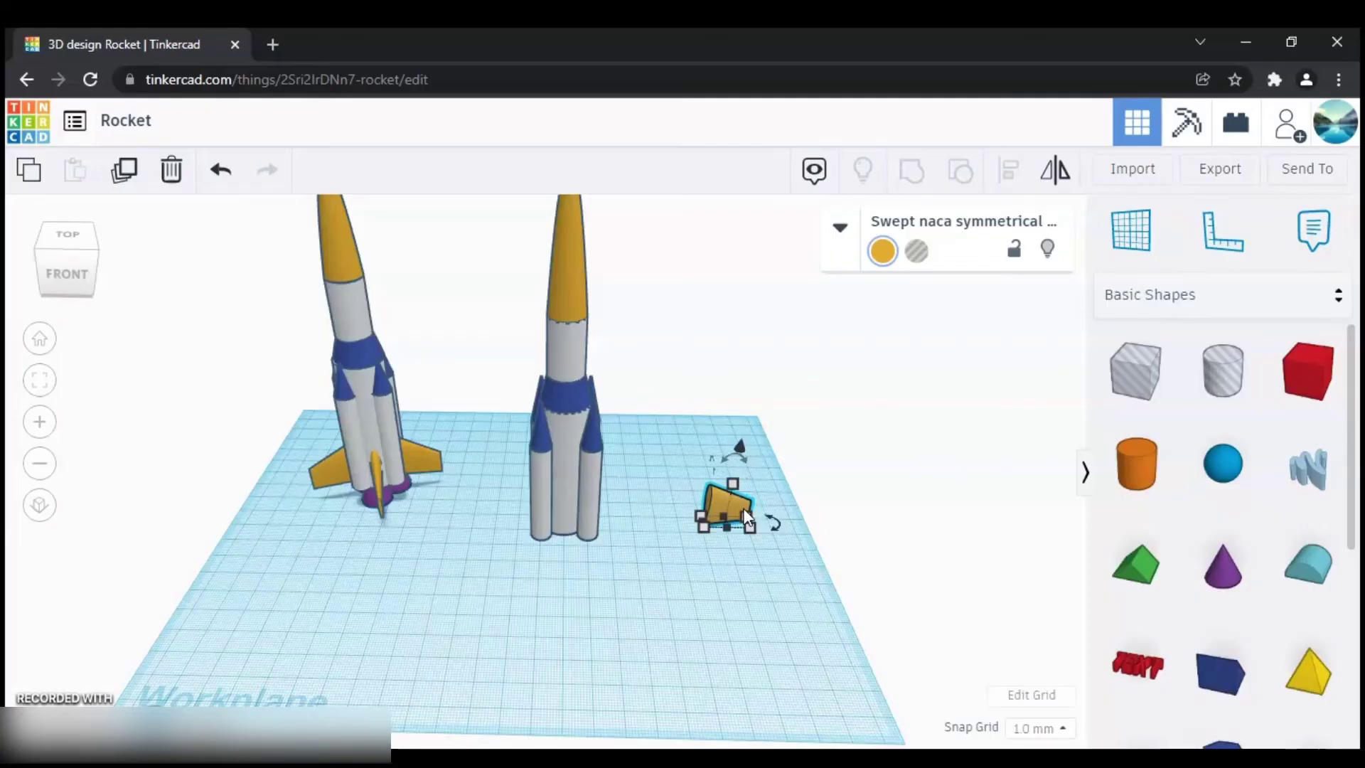
key(Left)
key(Left)
key(Left)
key(Left)
key(Left)
key(Left)
key(Left)
key(Left)
key(Left)
key(Left)
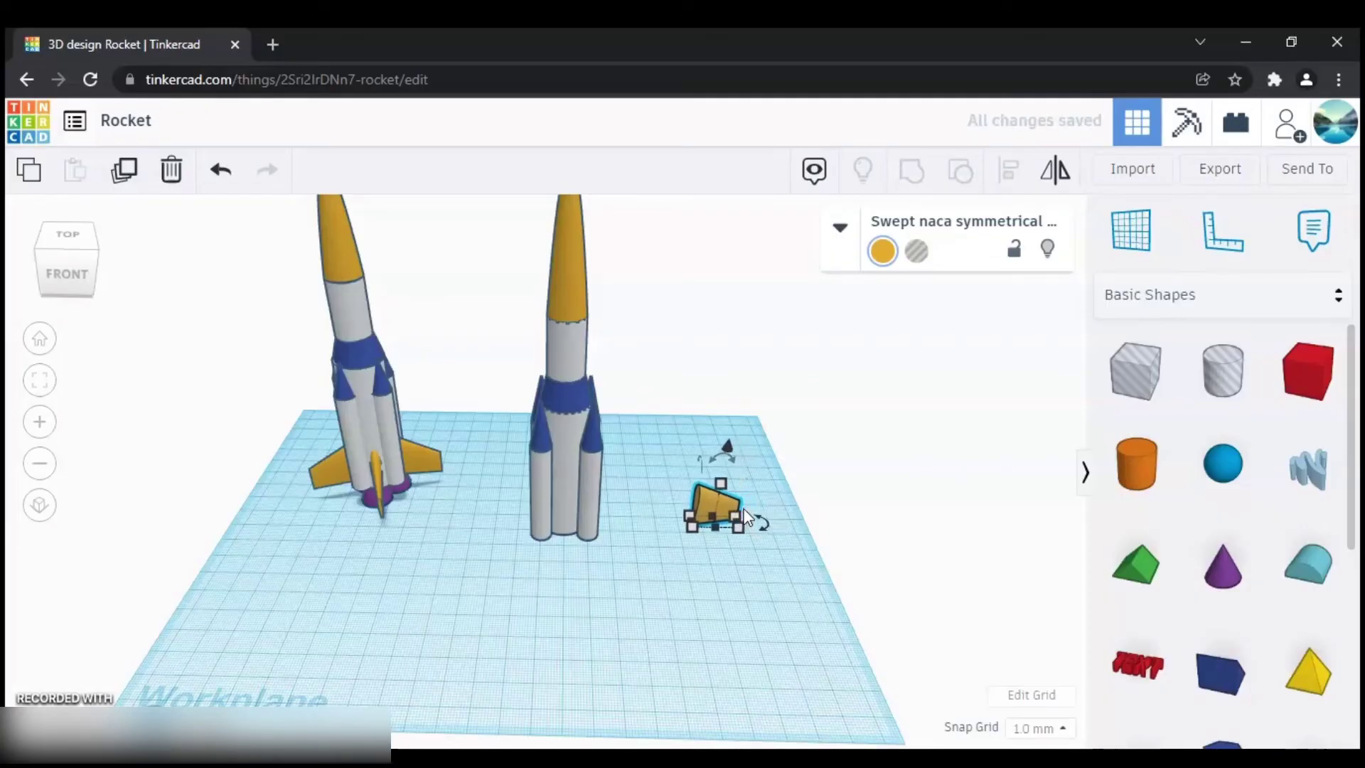
key(Left)
key(Left)
key(Left)
key(Left)
key(Left)
key(Left)
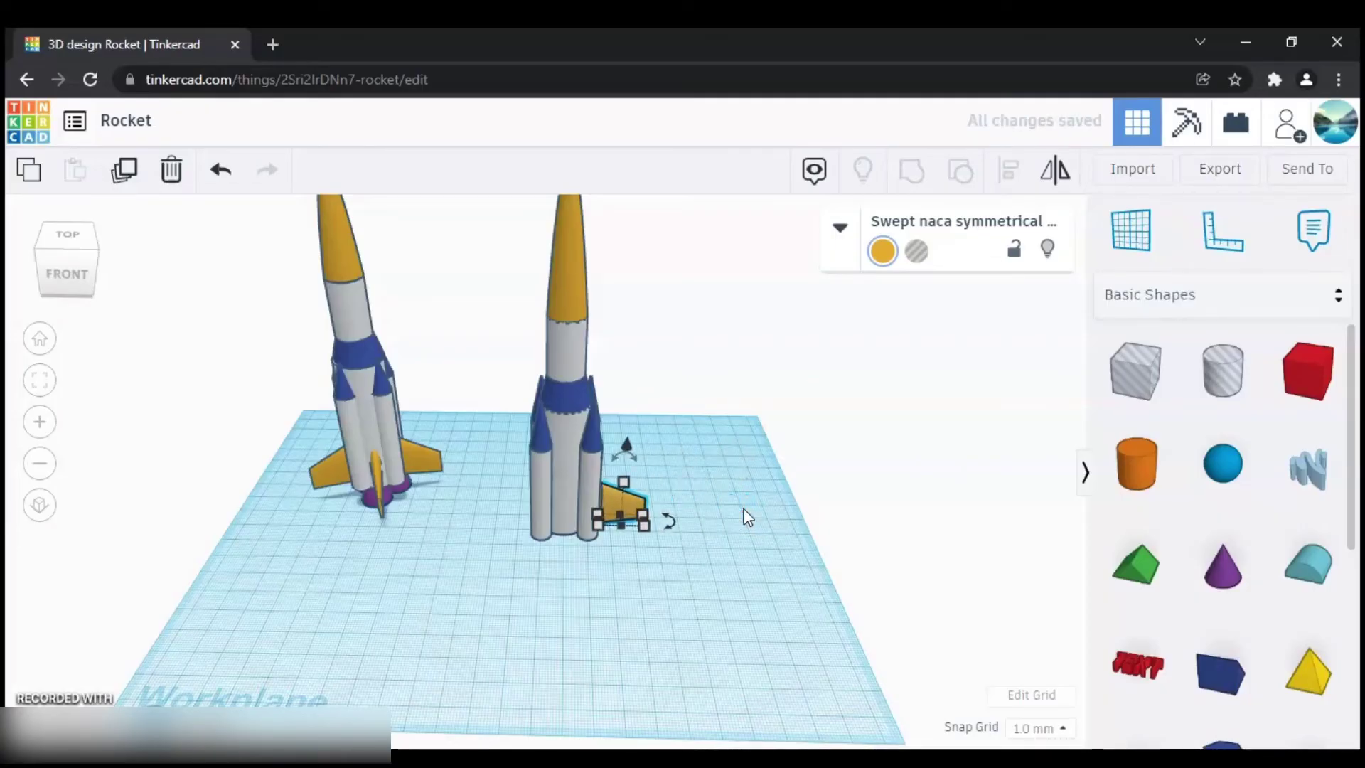
key(Left)
right_drag(570, 511, 519, 536)
drag(585, 609, 585, 579)
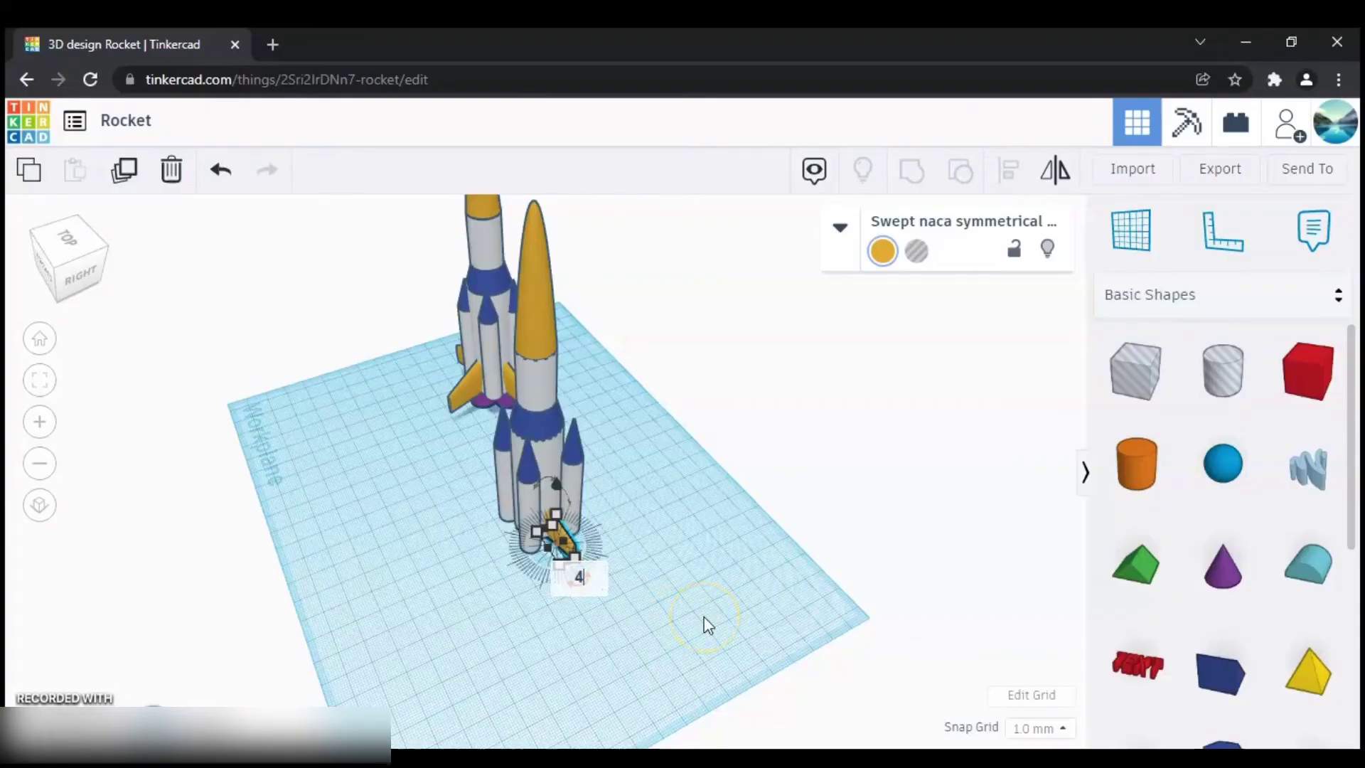
key(Return)
click(642, 583)
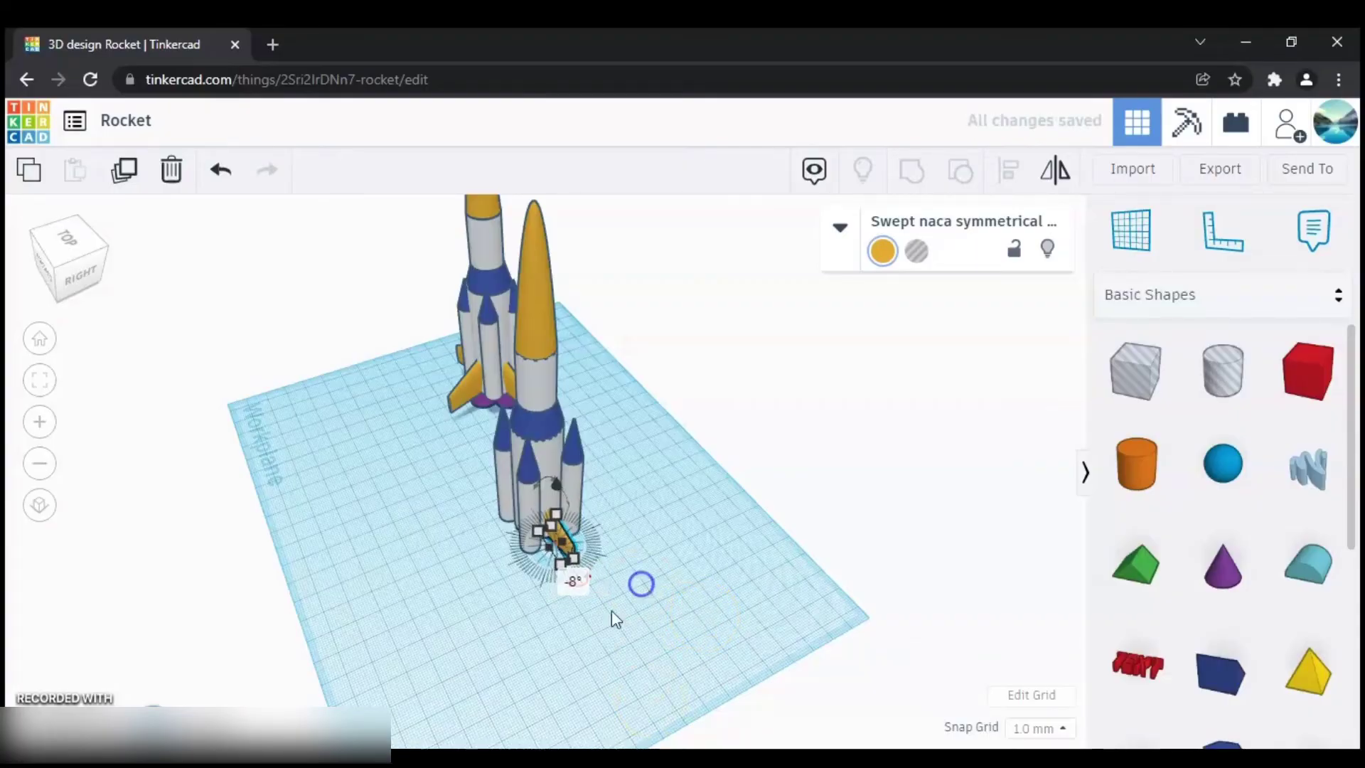
right_drag(679, 574, 533, 565)
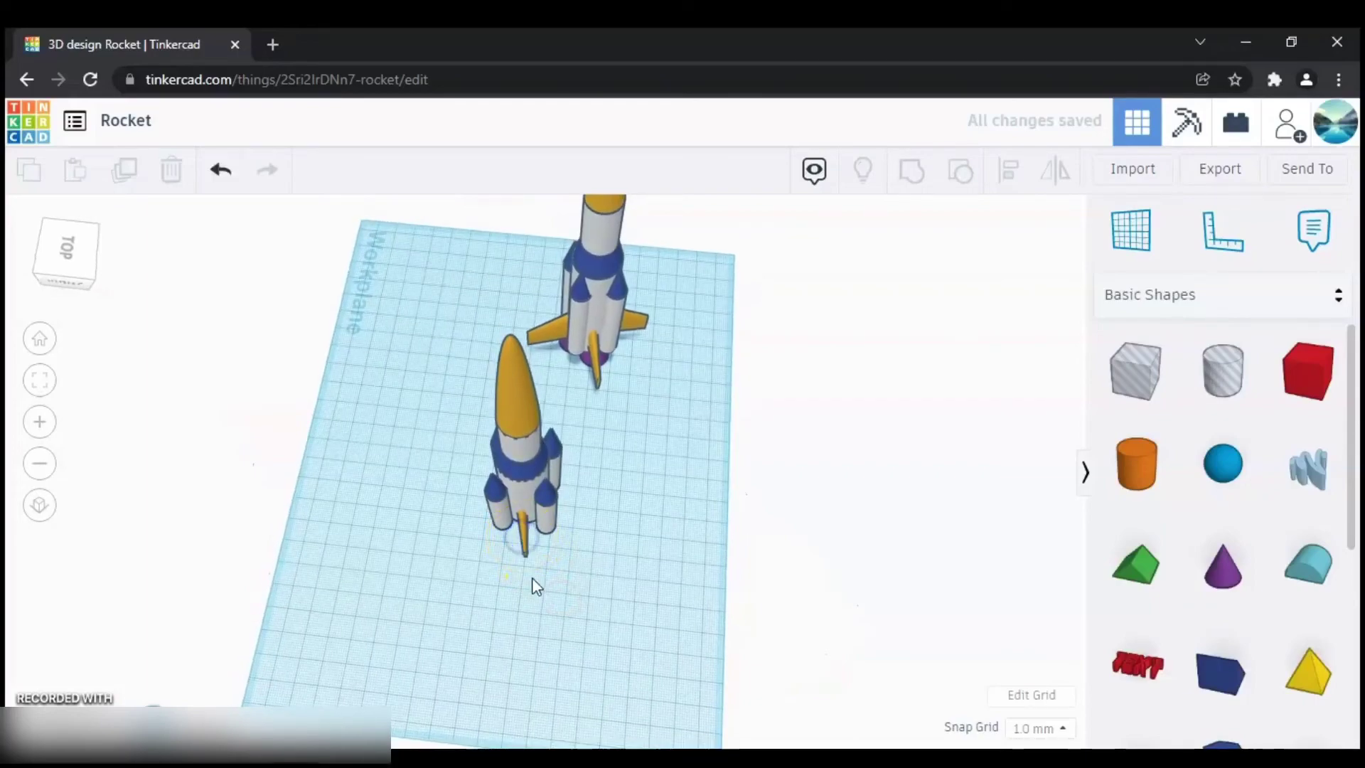
Duplicate the attached yellow fin and rotate the copy 180°.
click(523, 542)
key(ctrl+d)
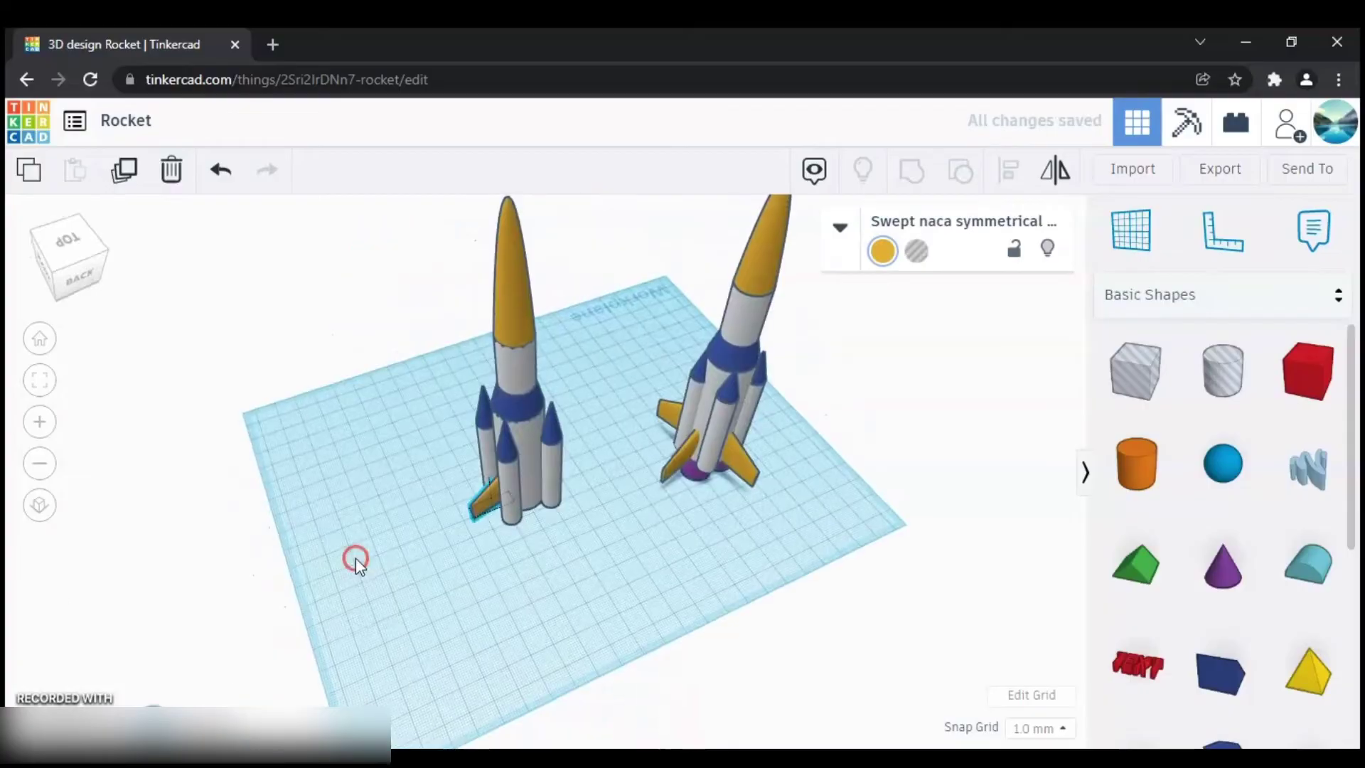
drag(503, 520, 512, 537)
click(510, 532)
text(1)
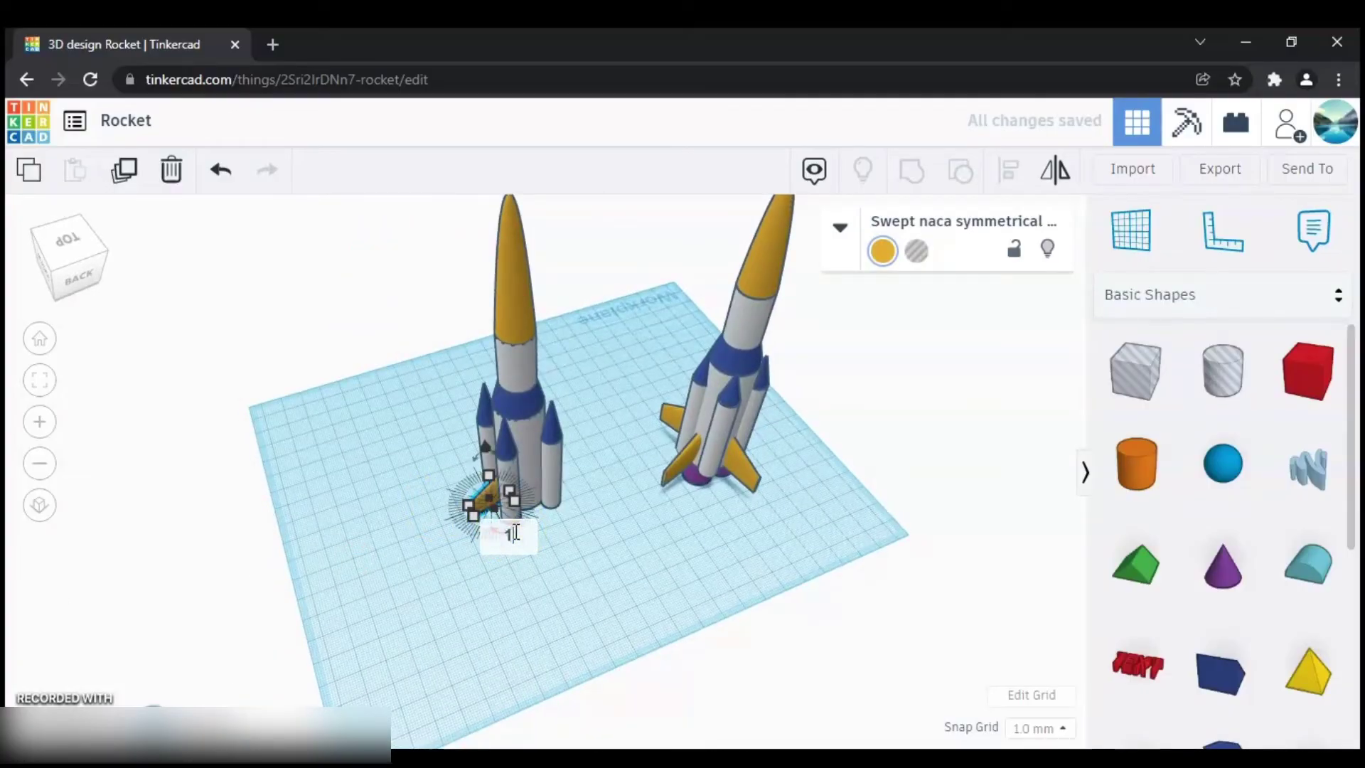
text(80)
key(Return)
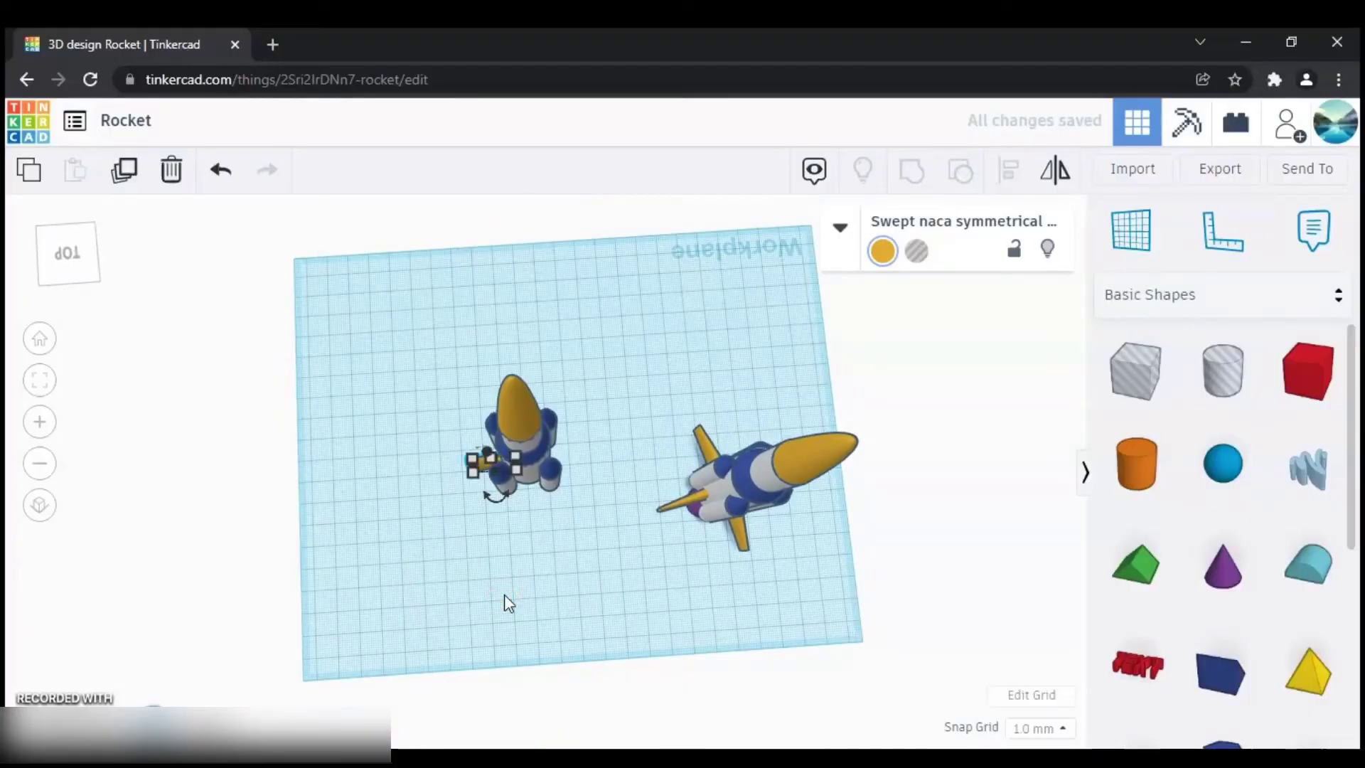
Move the rotated fin copy to the opposite side of the rocket's base.
key(ctrl+d)
key(shift+Right)
key(shift+Right)
key(shift+Right)
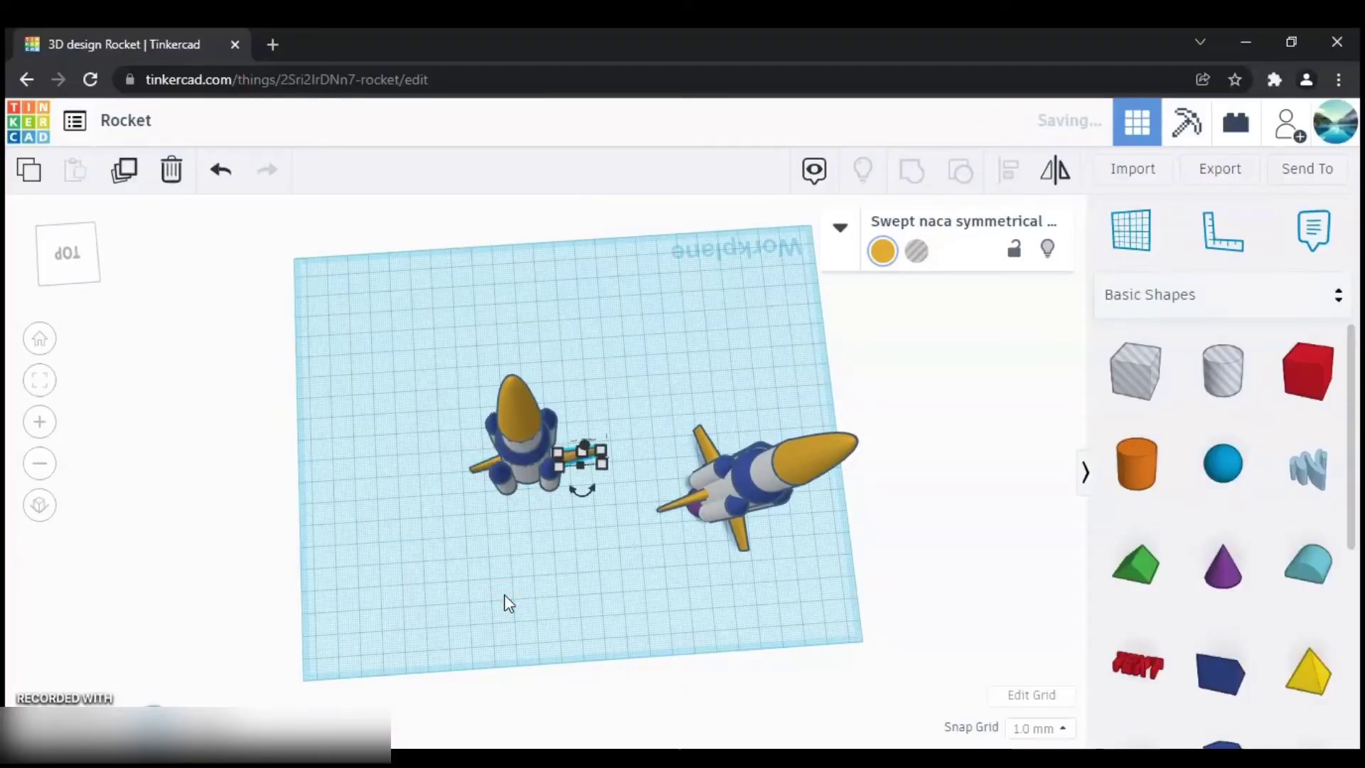
right_drag(535, 552, 527, 570)
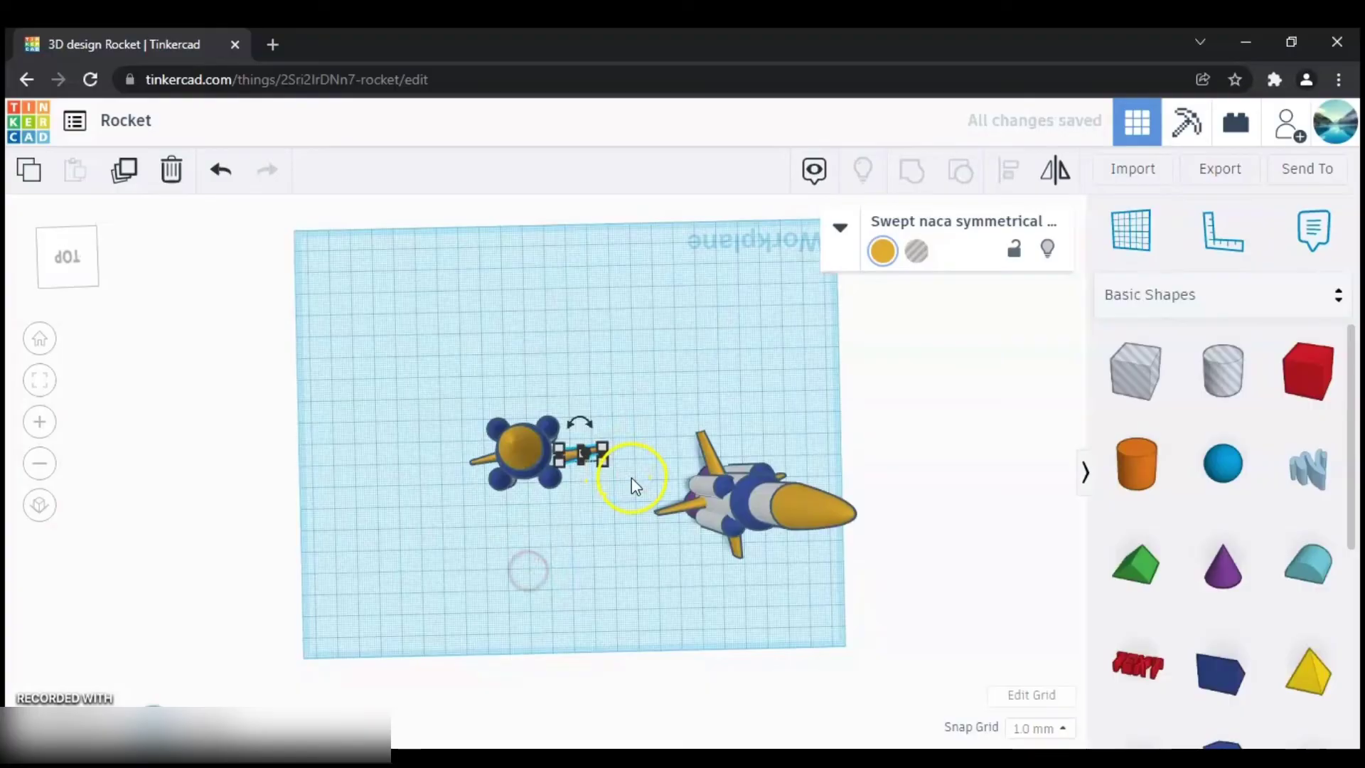
key(Left)
key(Left)
key(Left)
right_drag(603, 526, 348, 599)
key(Right)
key(Right)
key(Right)
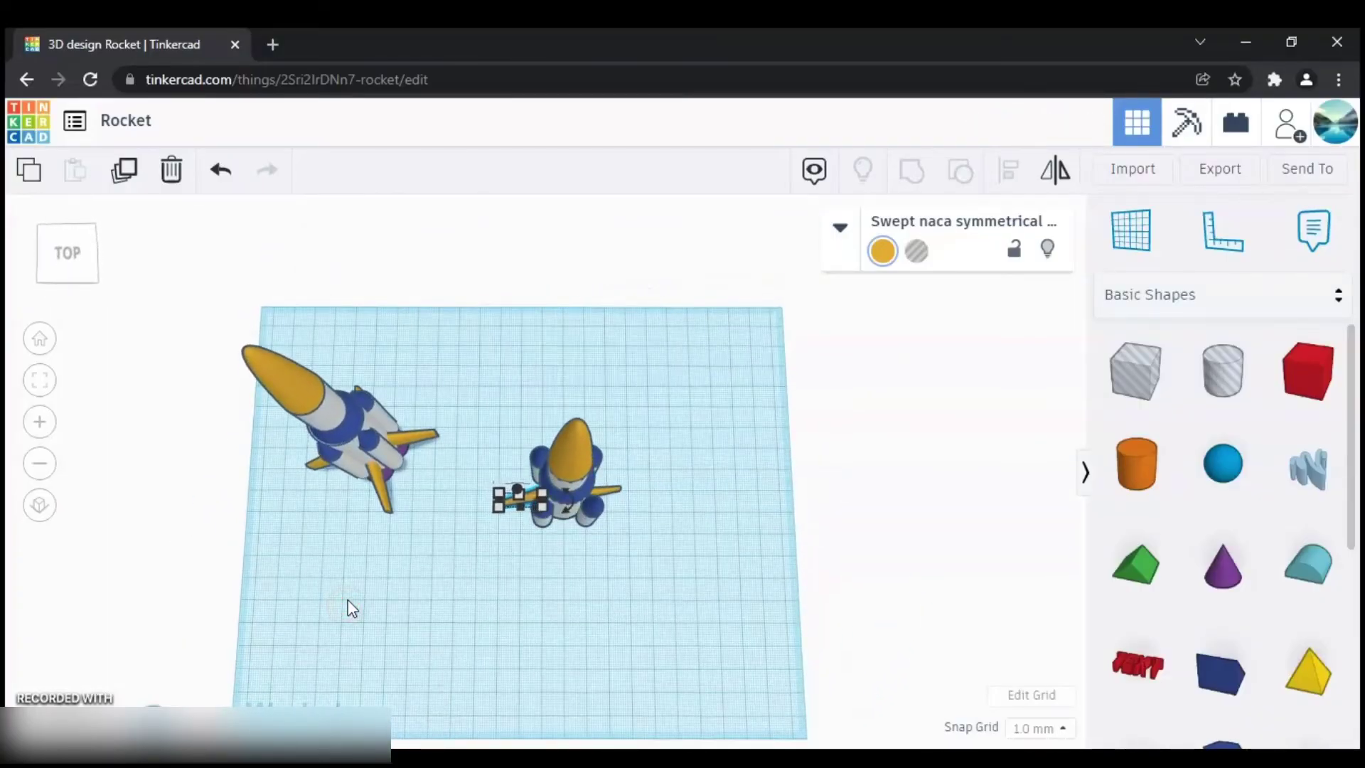
right_drag(348, 604, 547, 566)
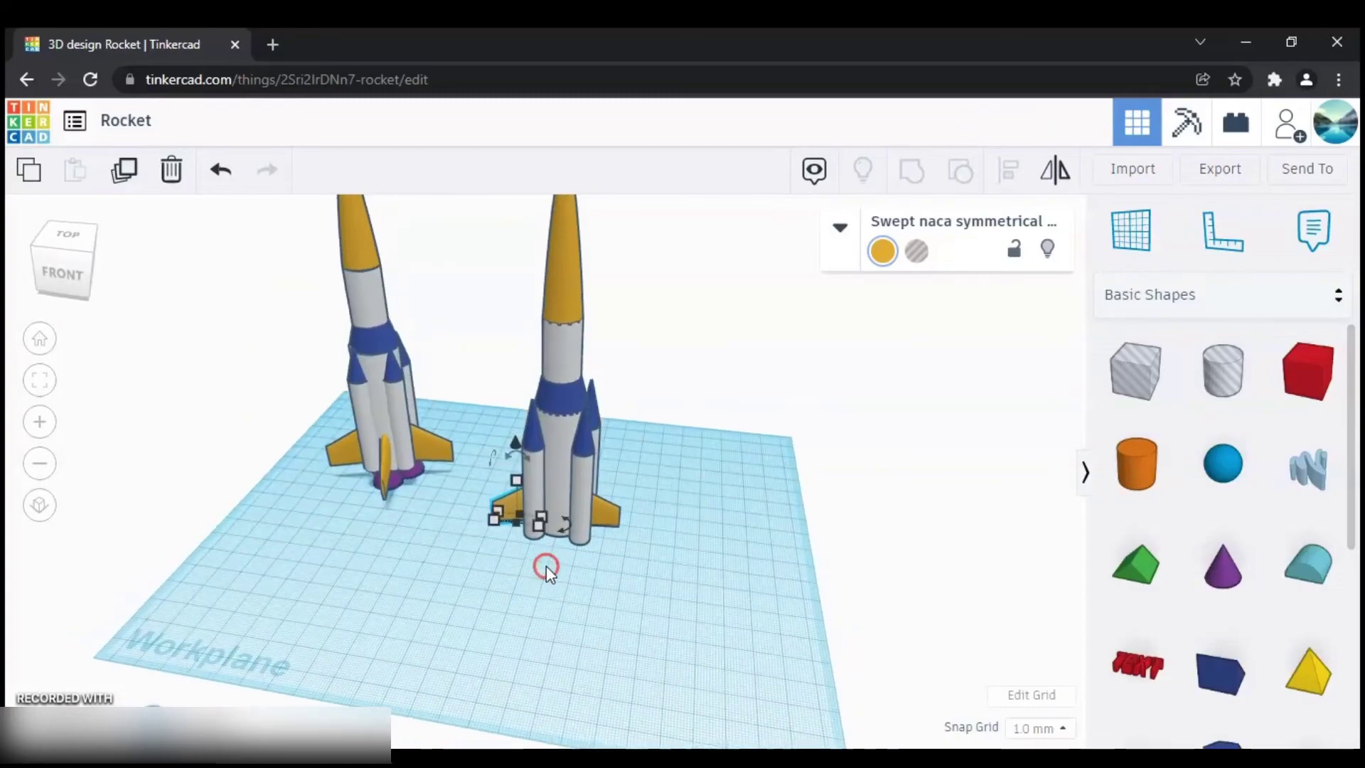
Group the new fin with the rocket body; a trial 90° rotation is undone.
shift+click(602, 510)
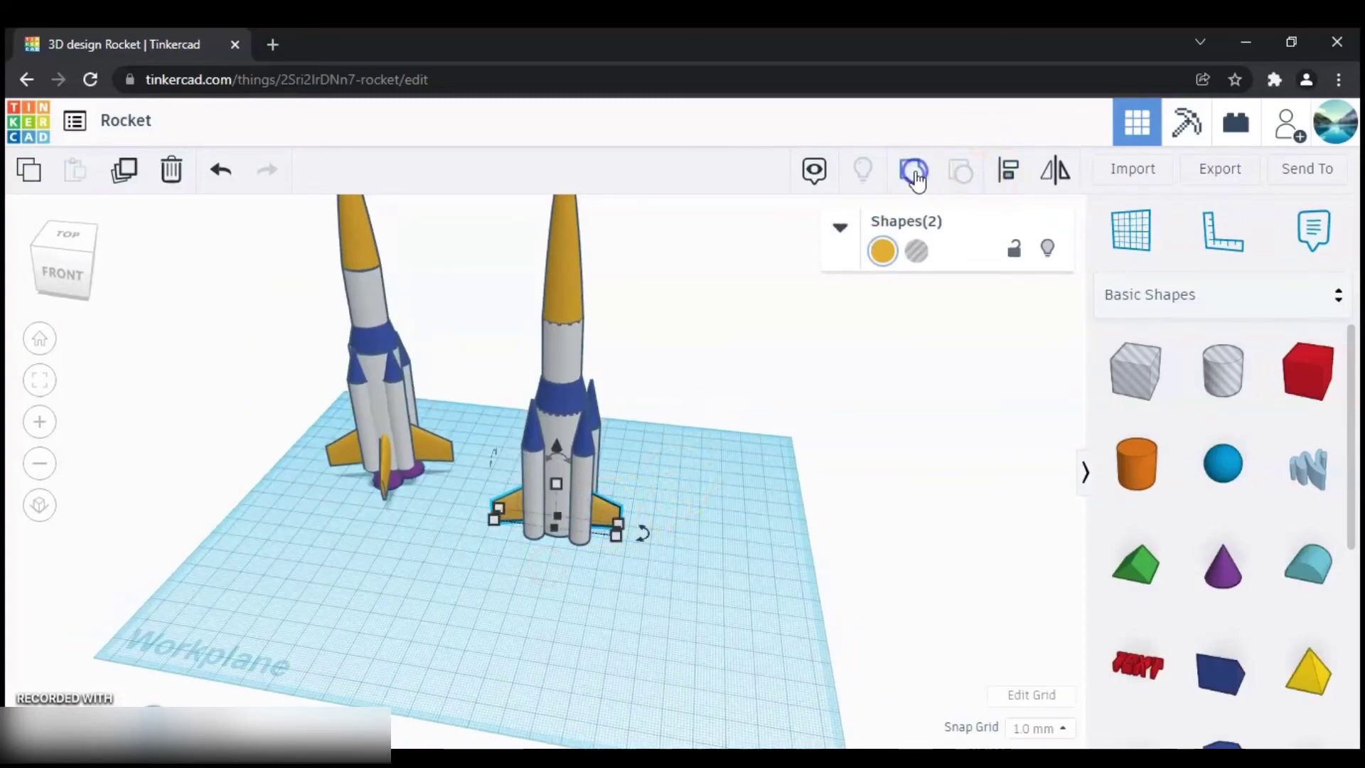
click(916, 174)
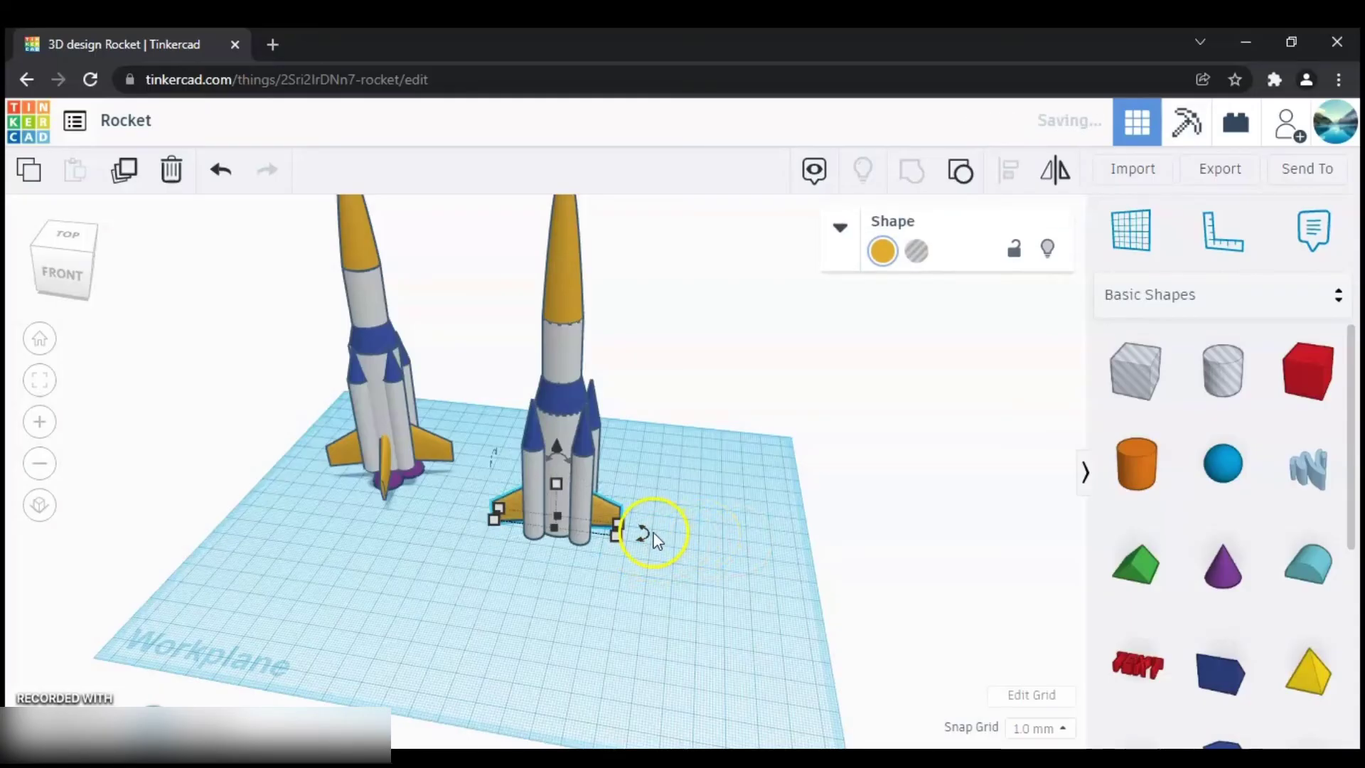
mouse_move(645, 535)
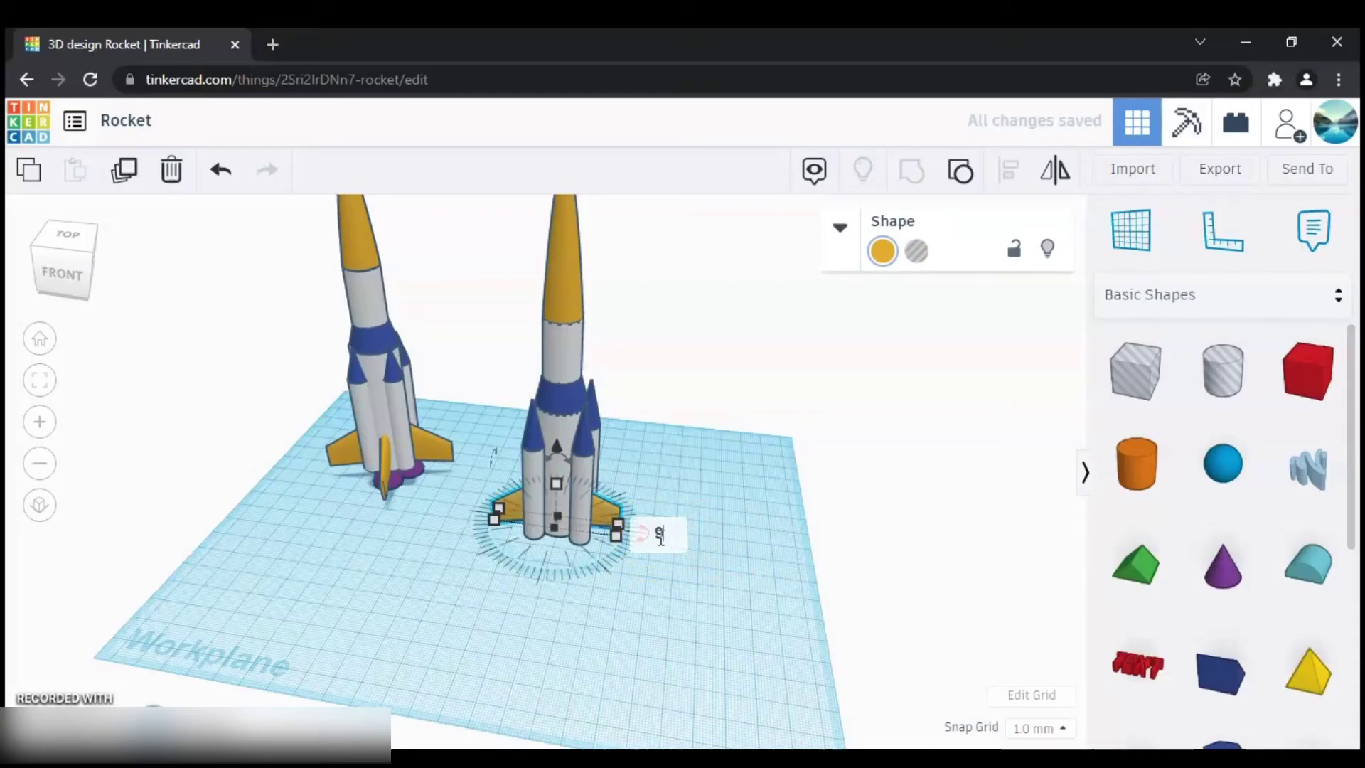
drag(660, 534, 659, 543)
right_drag(659, 542, 654, 618)
key(ctrl+z)
Marquee-select the second rocket's four parts and group them, then deselect.
right_drag(497, 594, 484, 326)
drag(484, 325, 664, 547)
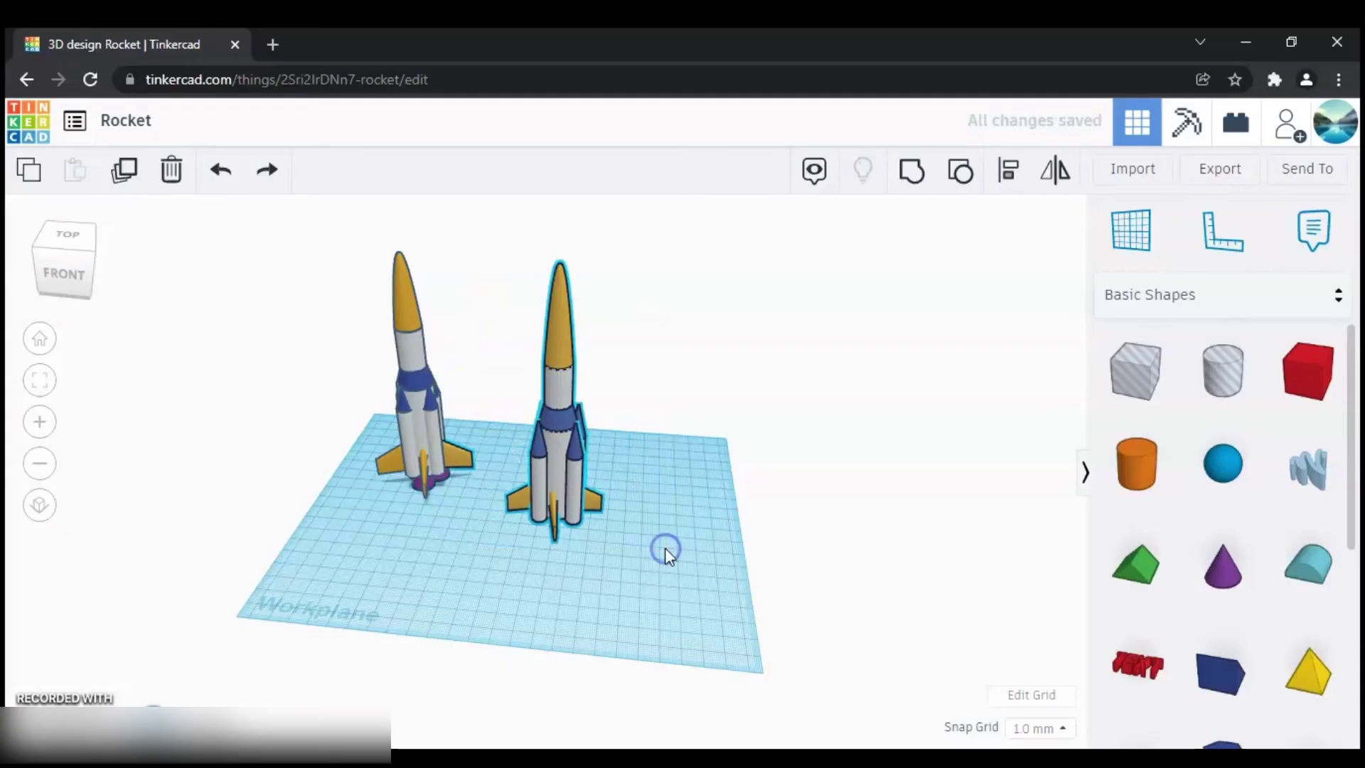
click(916, 162)
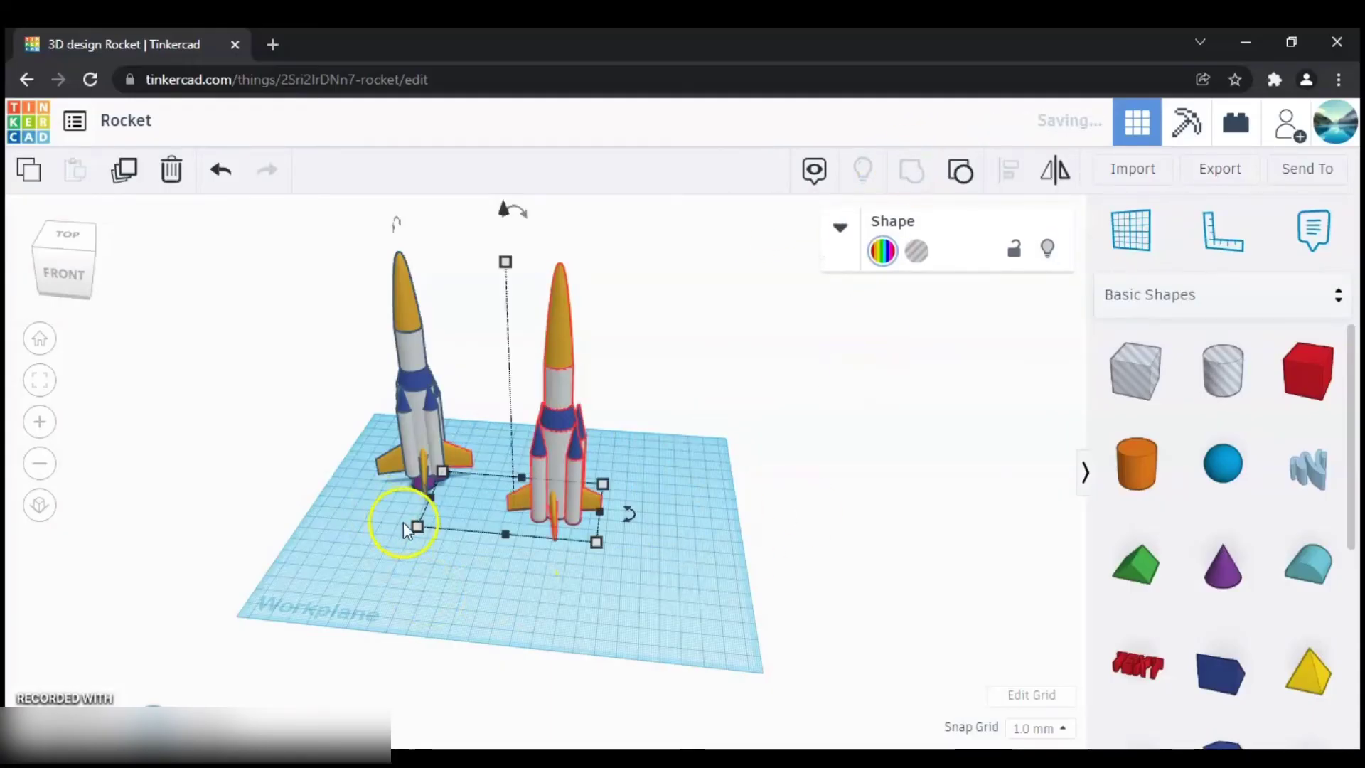
click(537, 567)
scroll(446, 517, up, 2)
scroll(446, 508, up, 5)
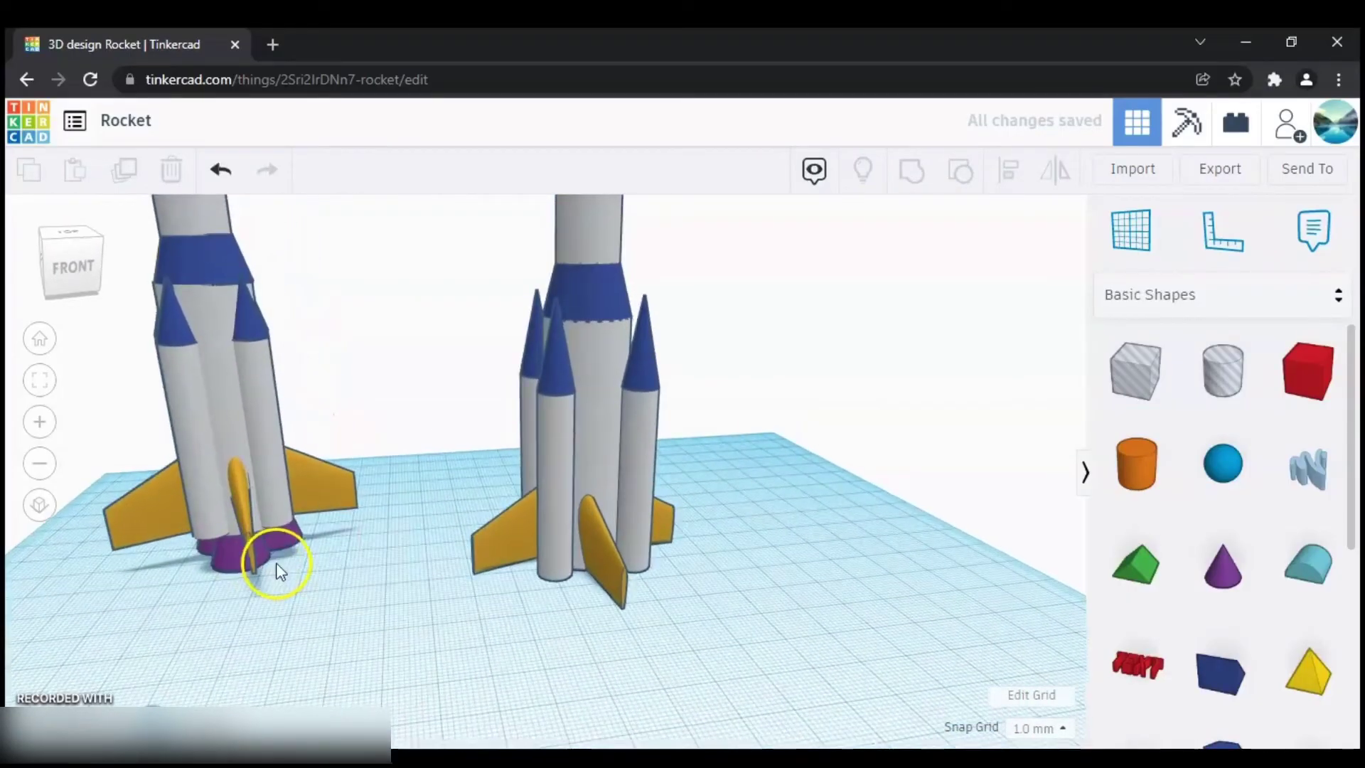
shift+right_drag(276, 562, 411, 496)
Drag a new purple cone onto the workplane and set its top radius to 5.
click(312, 492)
click(464, 561)
scroll(604, 537, down, 3)
right_drag(576, 564, 523, 601)
drag(1219, 566, 758, 583)
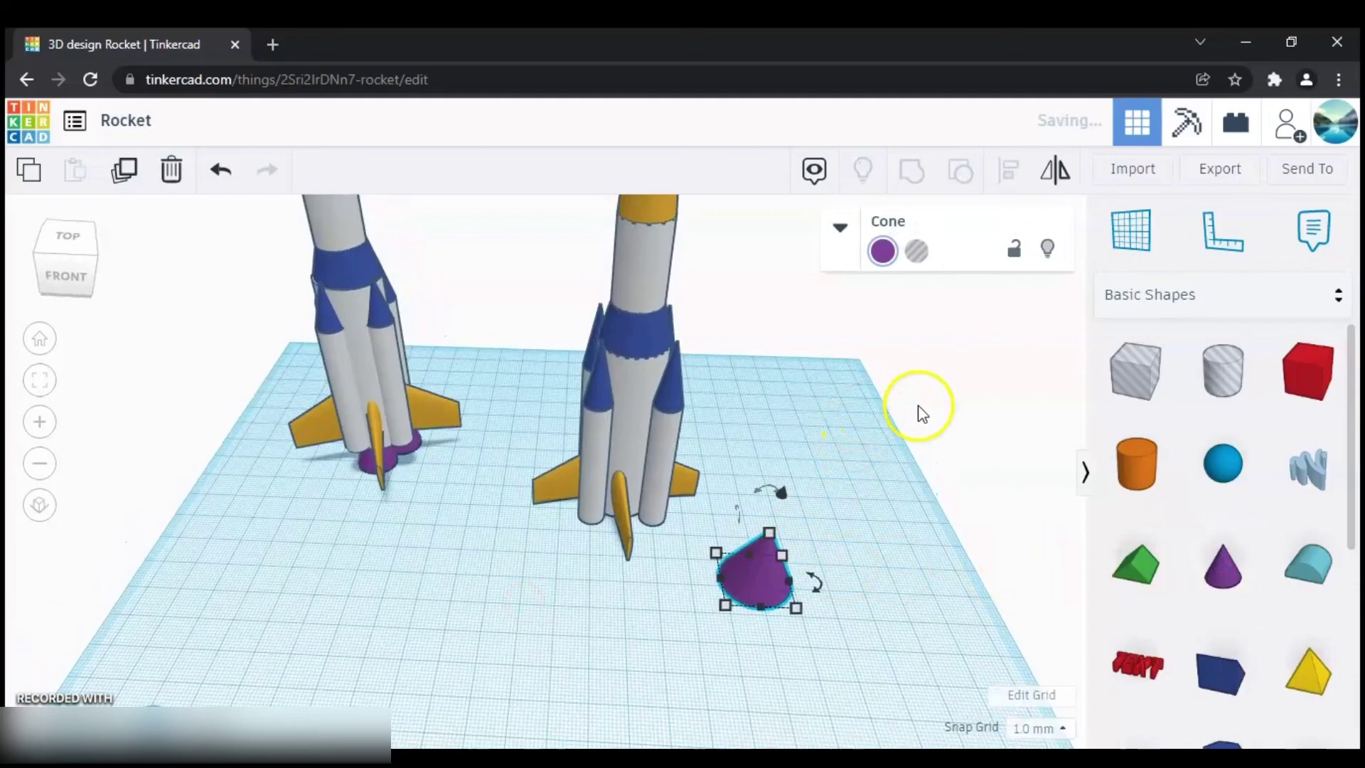
click(836, 229)
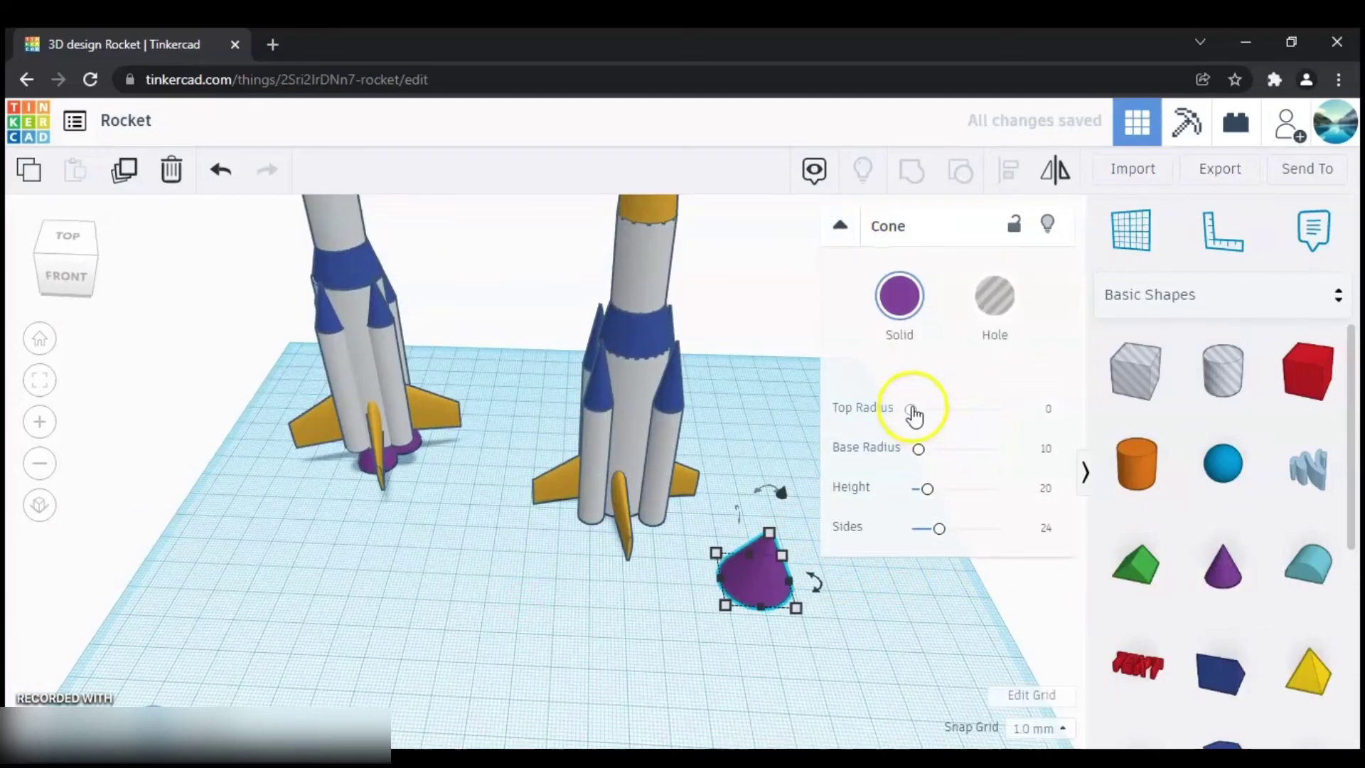
drag(914, 408, 914, 410)
click(1042, 410)
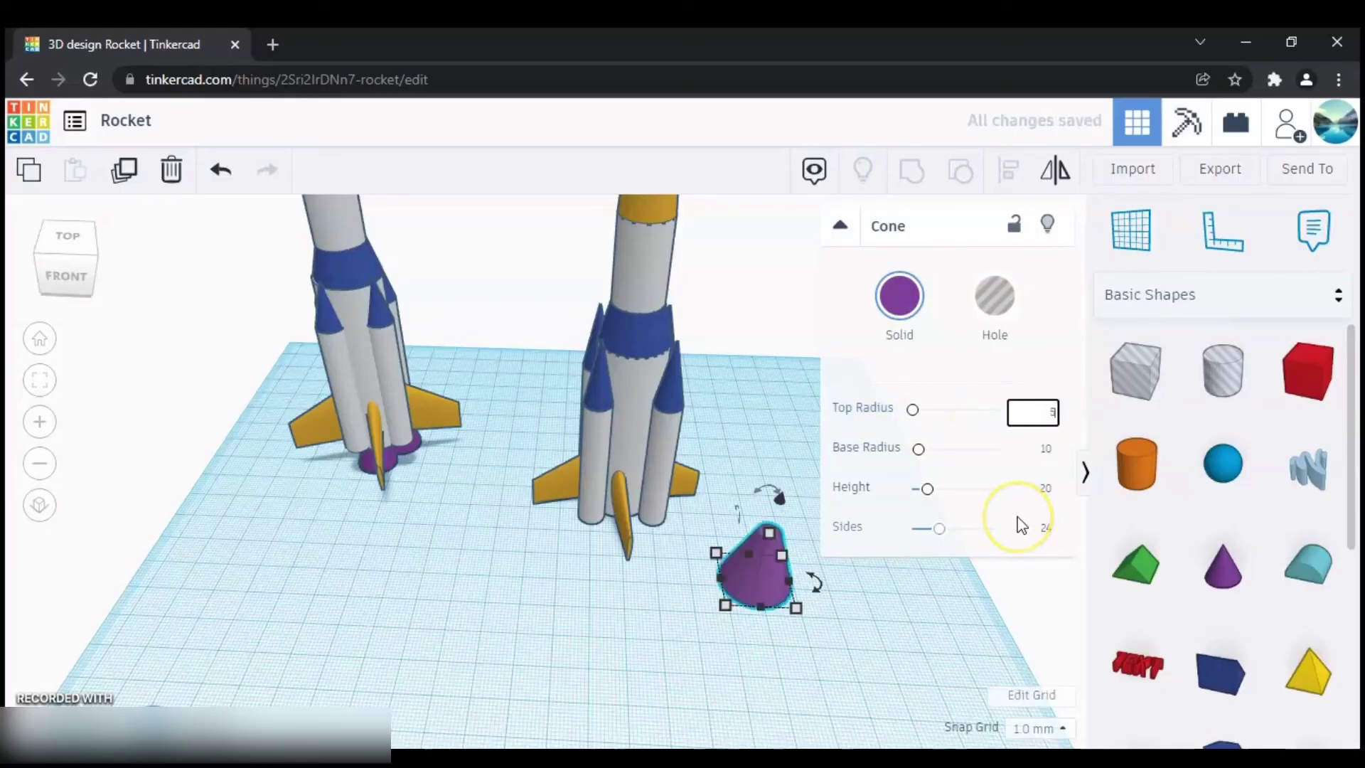
Lower the cone to height 20 and raise its sides to 47.
click(857, 642)
click(770, 544)
right_drag(787, 617, 775, 485)
drag(774, 501, 775, 519)
drag(940, 529, 974, 532)
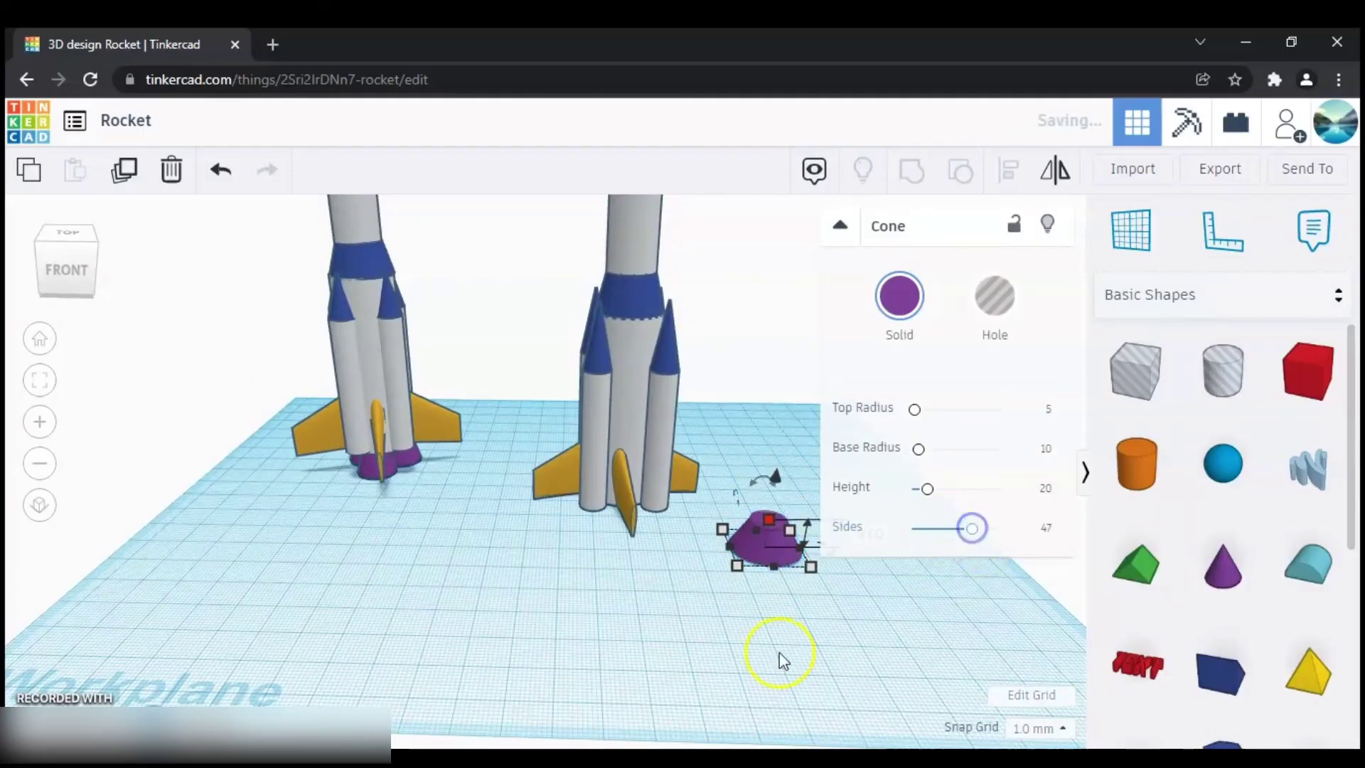
right_drag(431, 492, 411, 534)
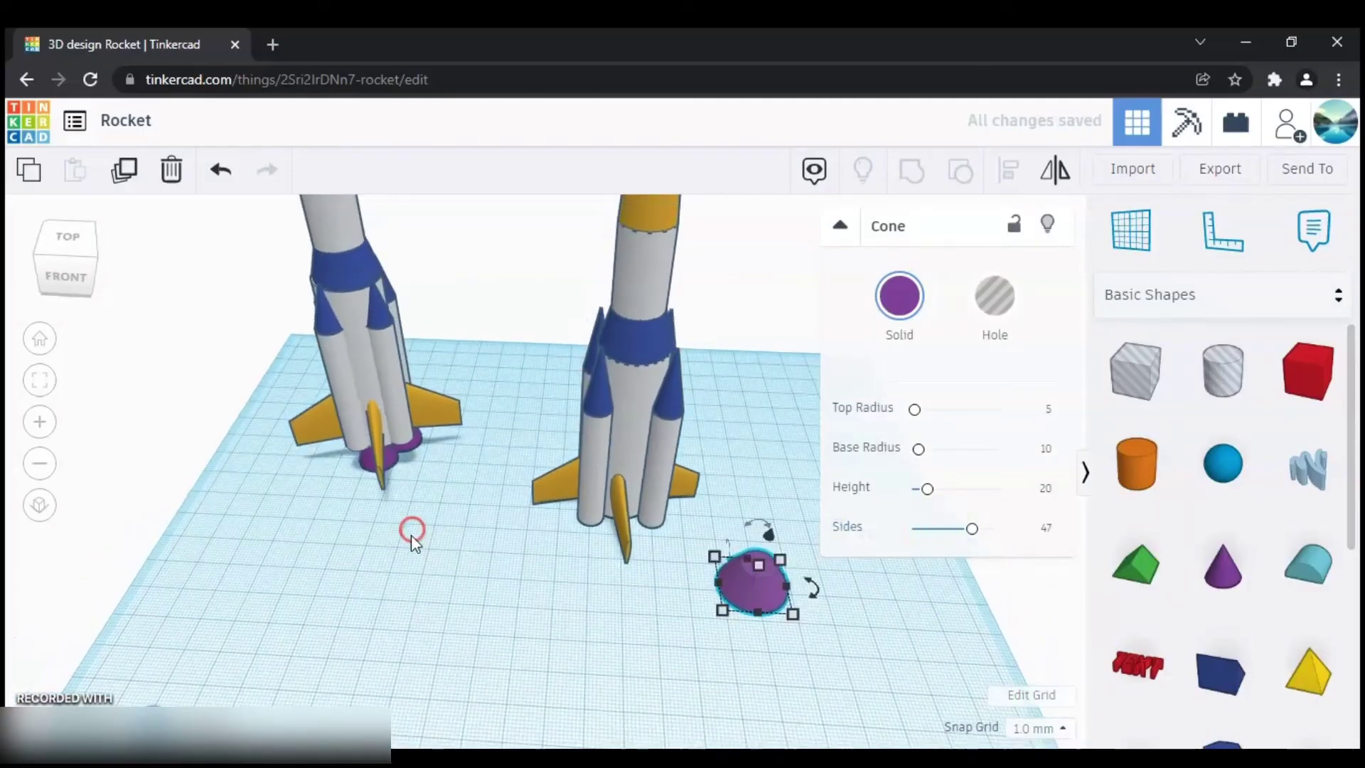
click(618, 540)
scroll(583, 588, down, 5)
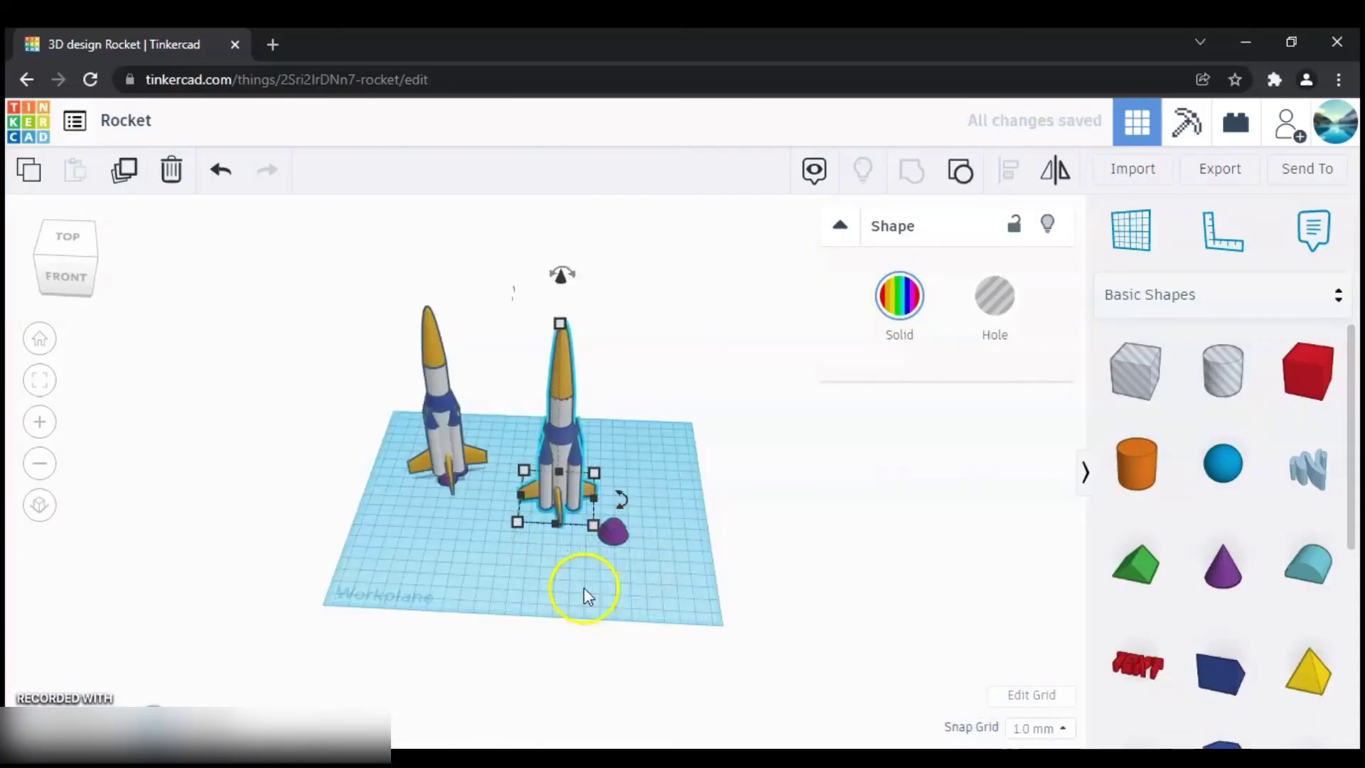
Raise the second rocket to 14 above the ground and slide the purple cone beneath it.
mouse_move(559, 276)
mouse_down()
mouse_move(546, 277)
mouse_move(564, 250)
mouse_up()
right_drag(414, 584, 458, 533)
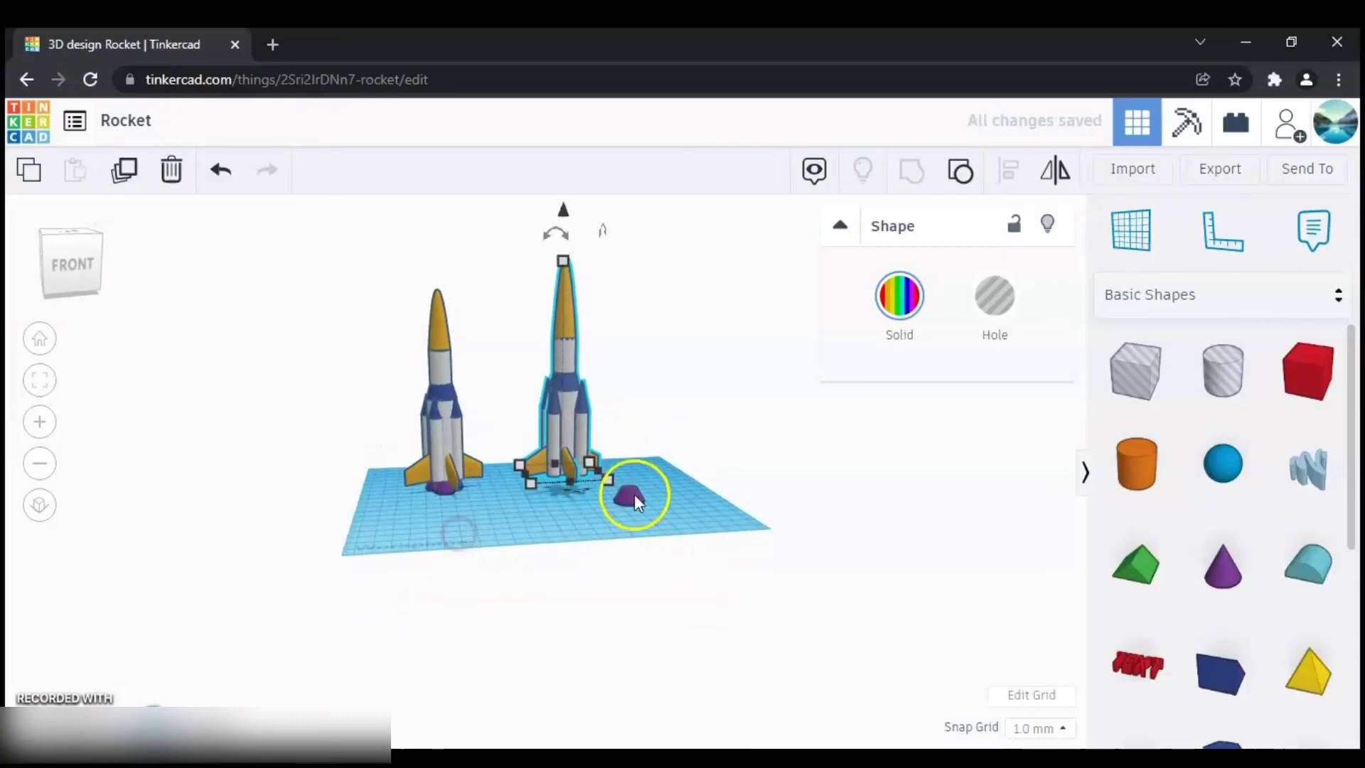
drag(634, 493, 569, 489)
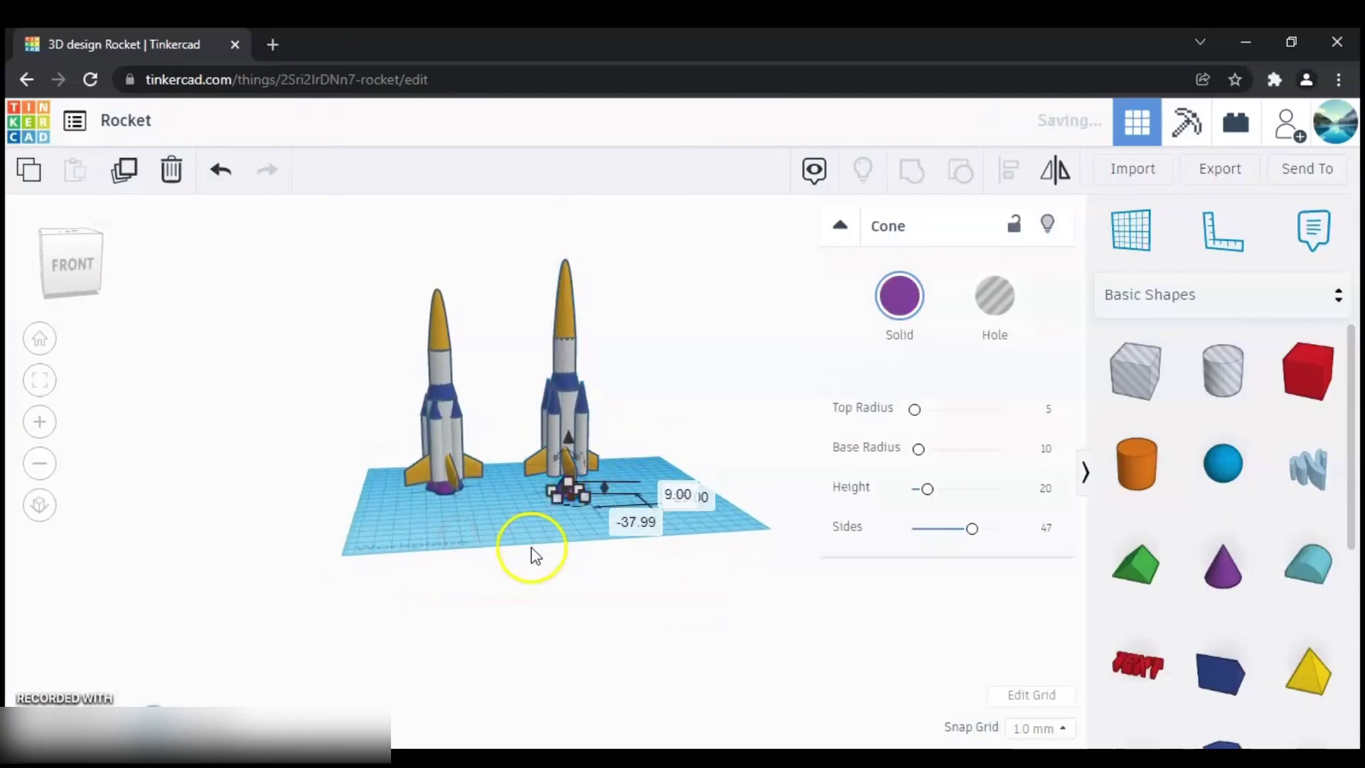
scroll(488, 542, up, 2)
scroll(474, 522, down, 2)
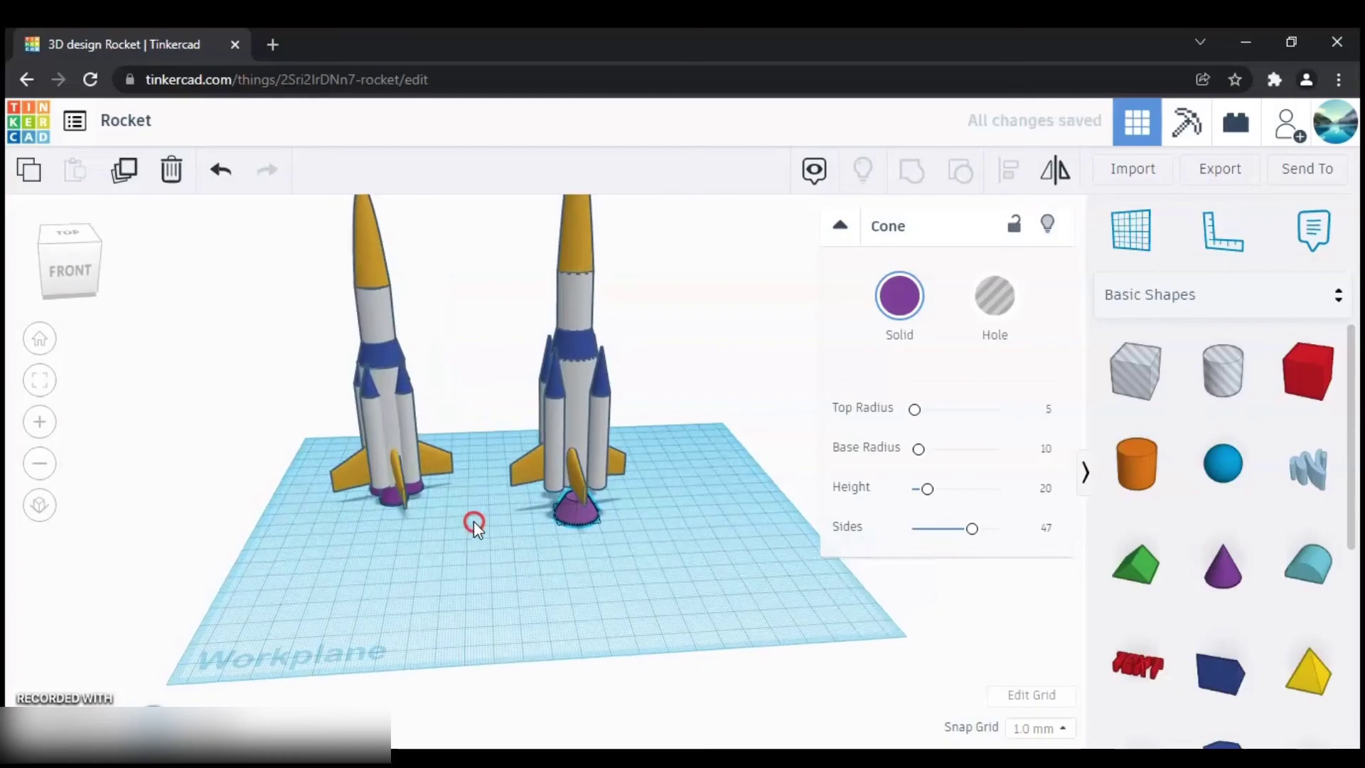
right_drag(512, 512, 532, 514)
Place a workplane on the cone's top face and drop the rocket onto it.
scroll(561, 516, up, 3)
scroll(488, 560, up, 3)
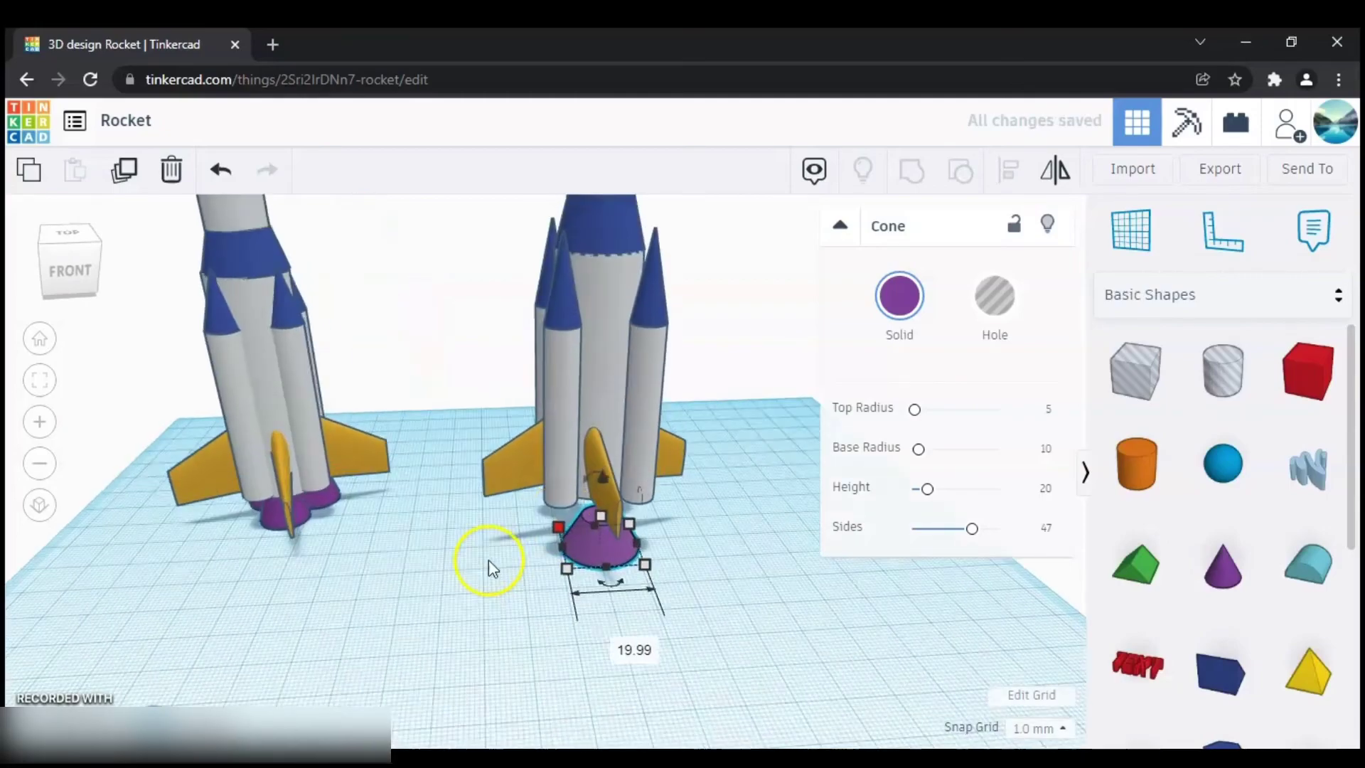
scroll(462, 548, up, 2)
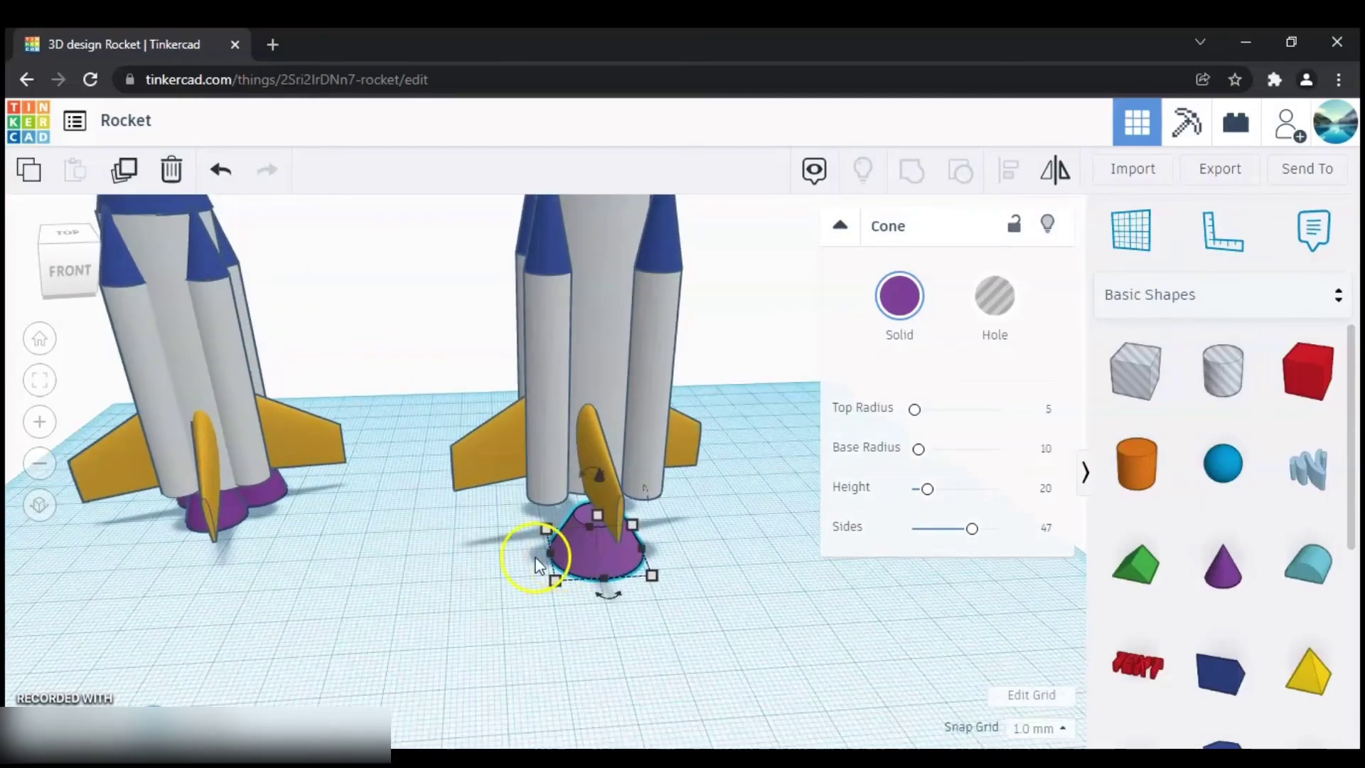
scroll(433, 551, up, 3)
key(w)
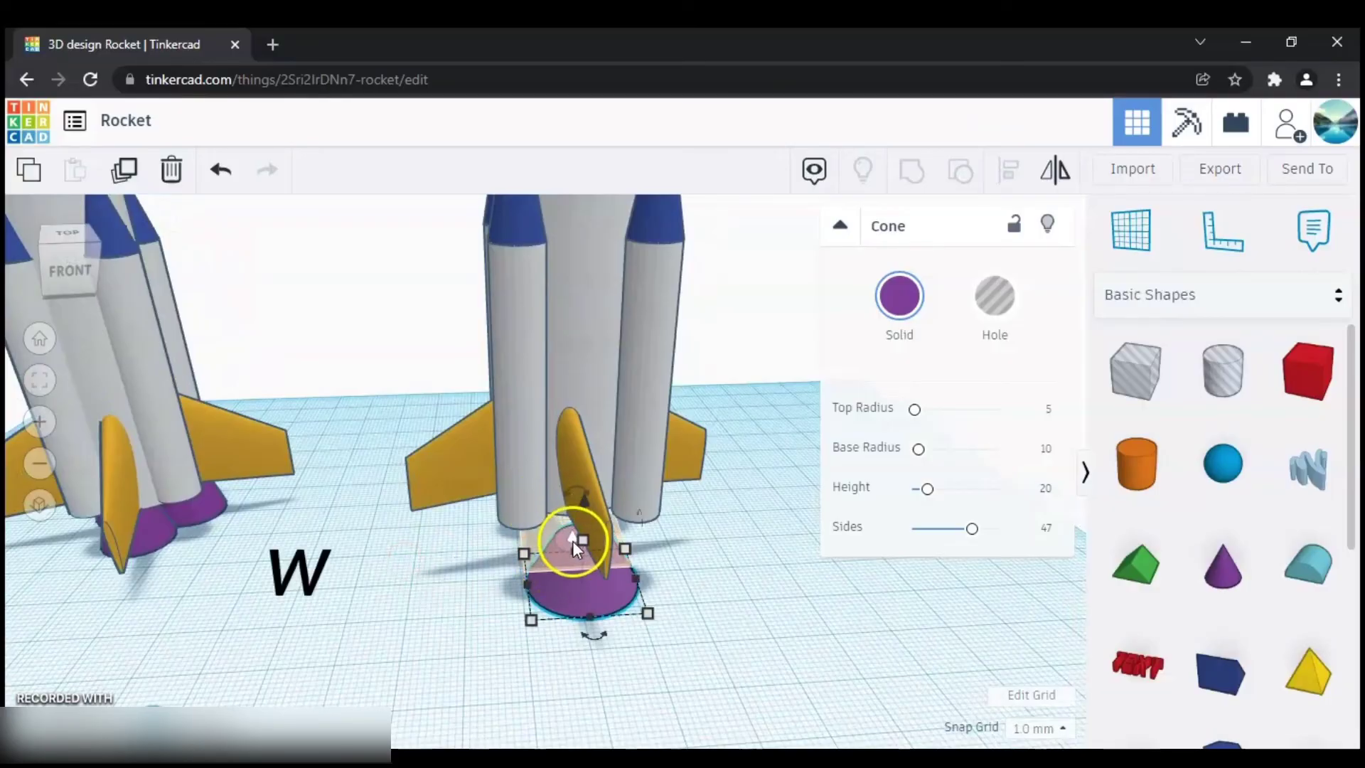
click(573, 540)
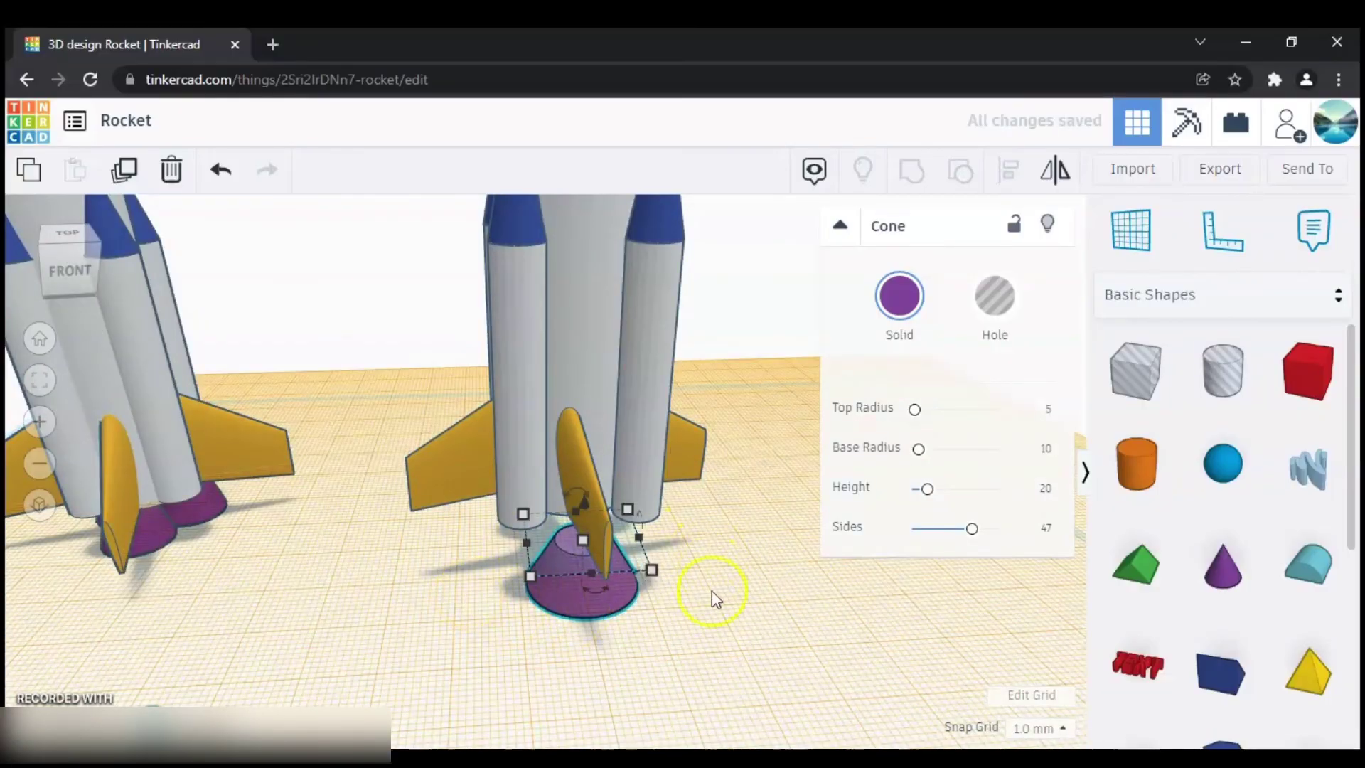
click(585, 343)
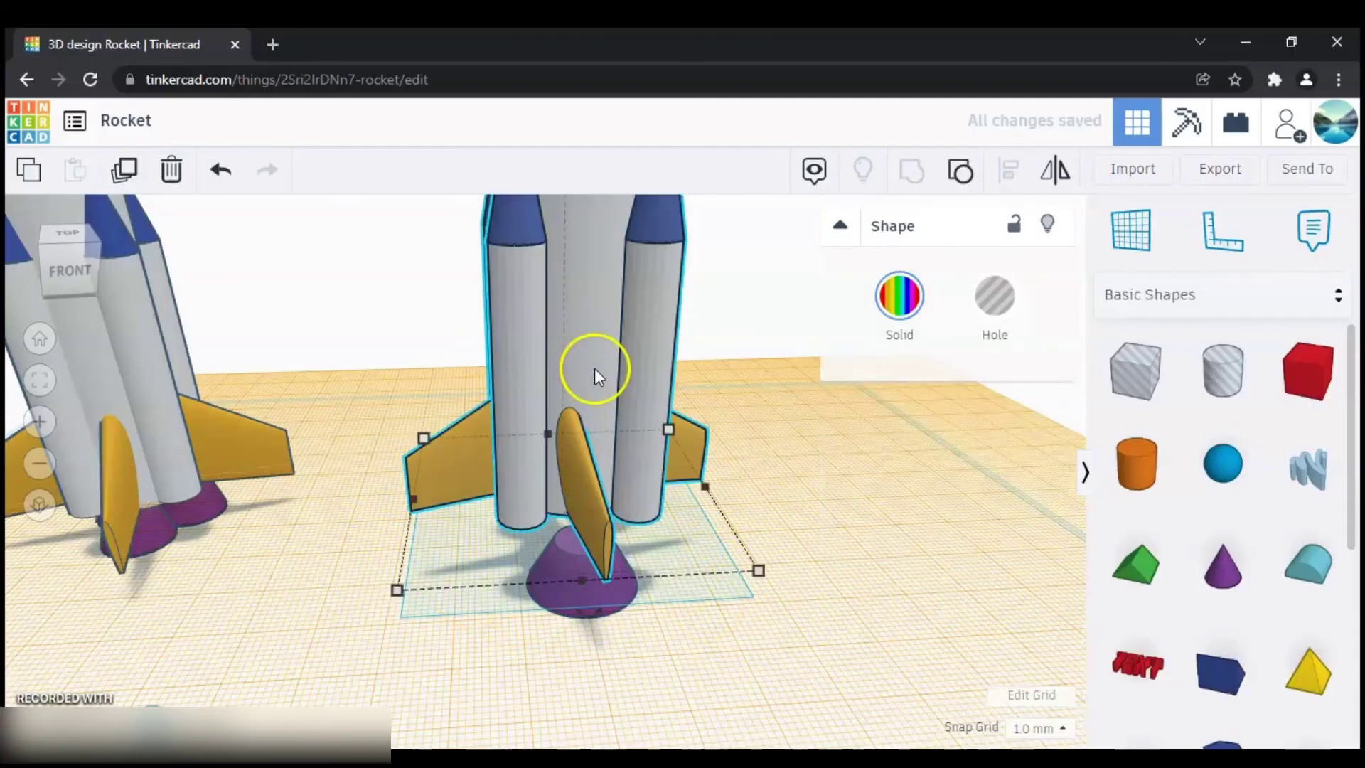
key(d)
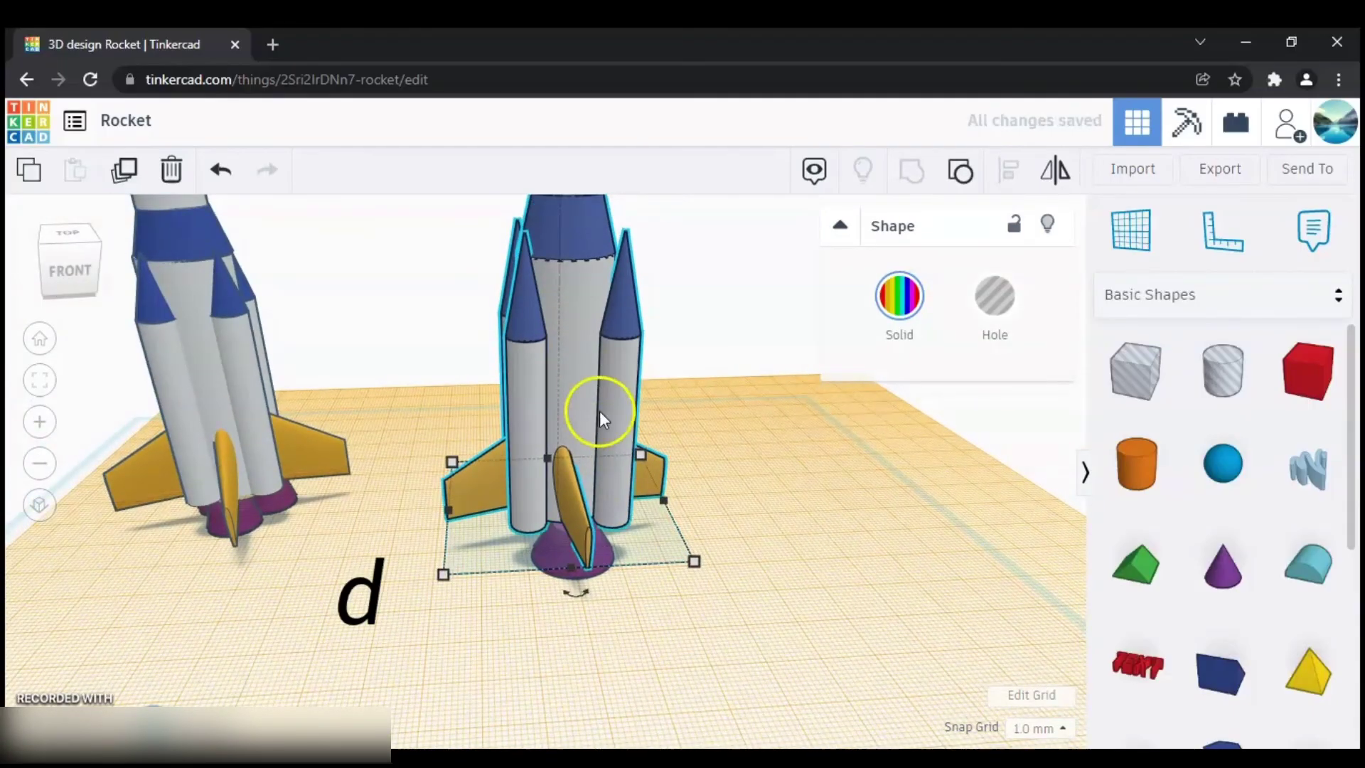
click(428, 622)
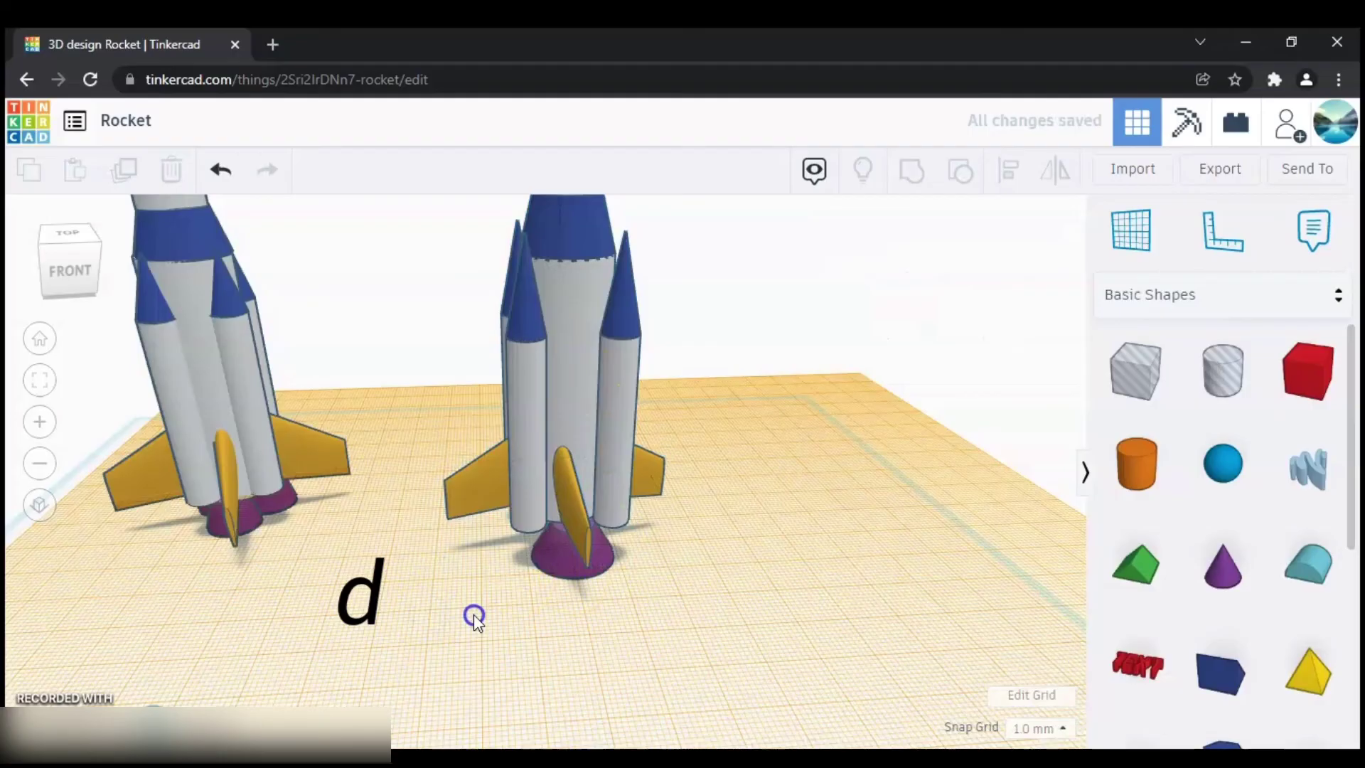
click(473, 619)
Nudge the nozzle cone left and resize it to width 13 and height 14.
right_drag(475, 613, 630, 513)
click(630, 513)
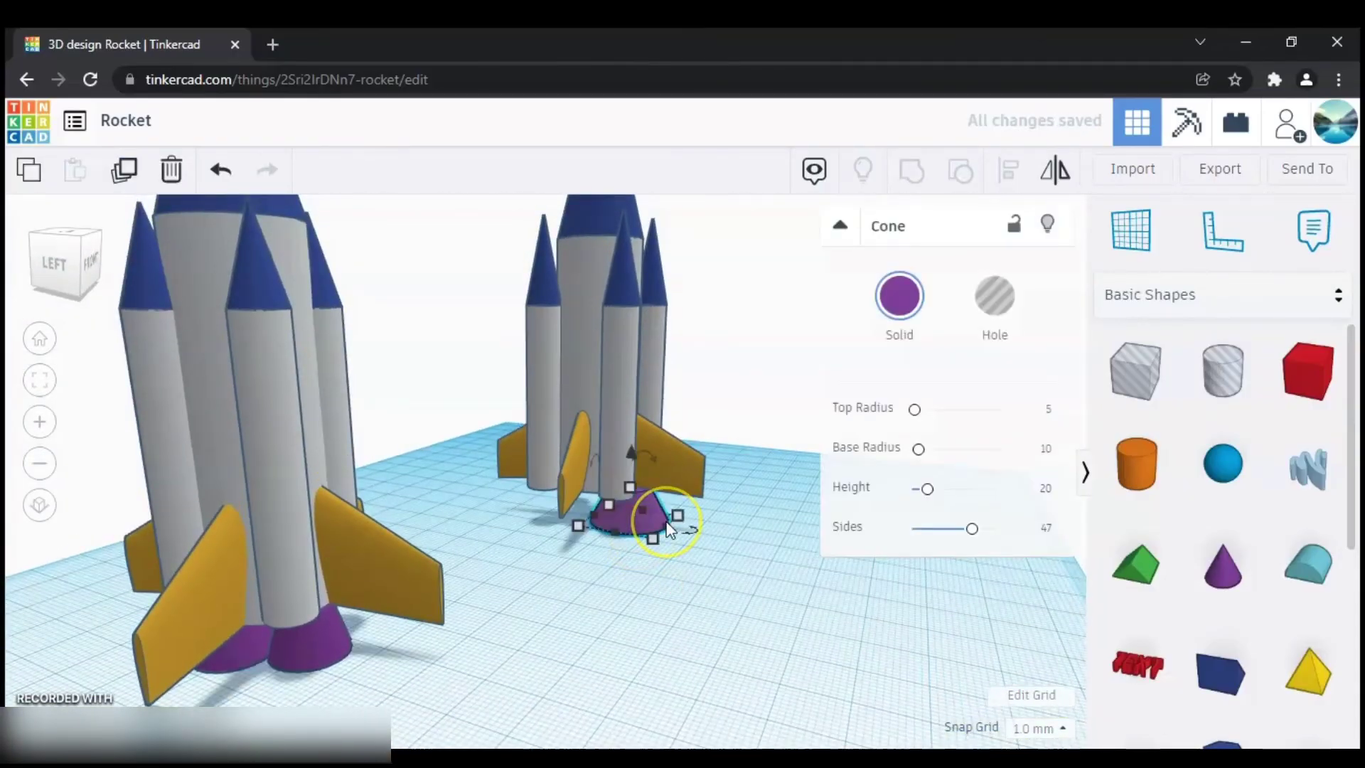
key(Left)
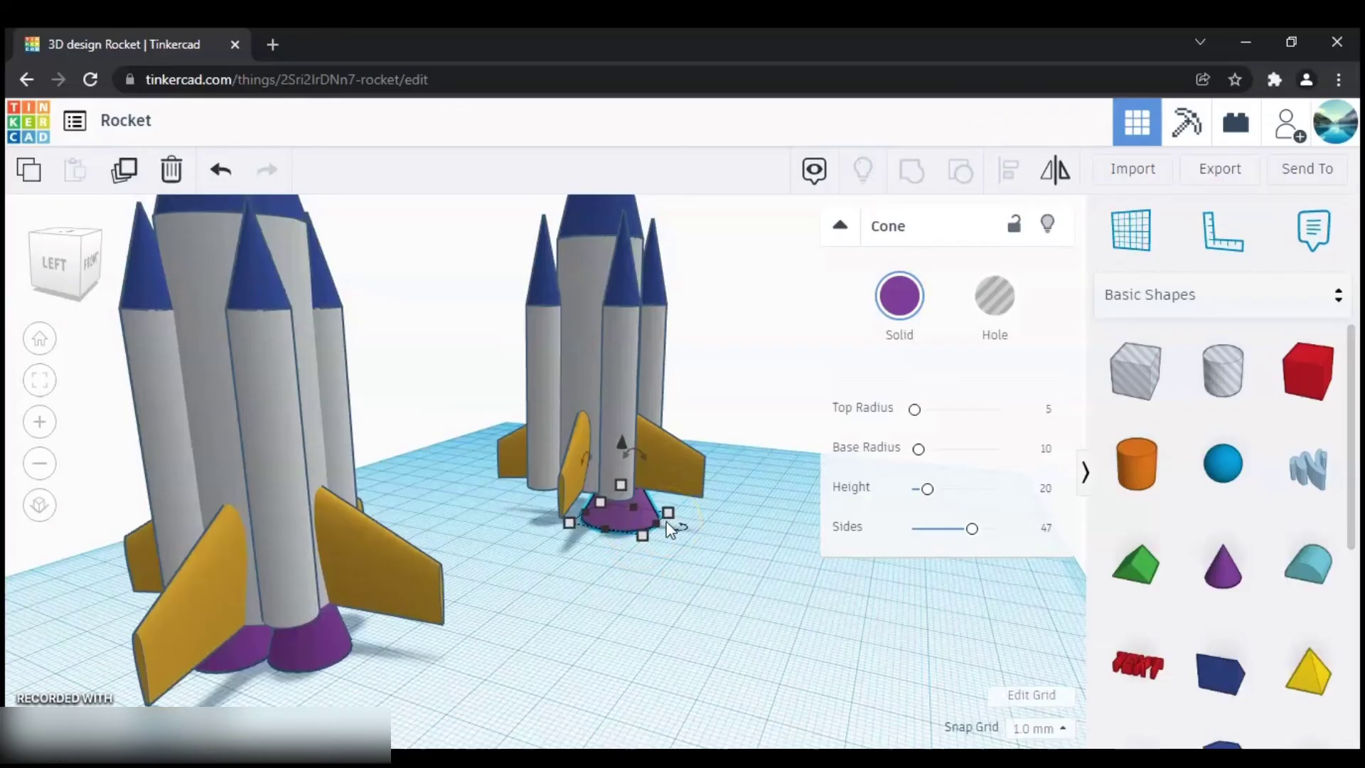
key(Left)
right_drag(736, 596, 482, 630)
click(566, 668)
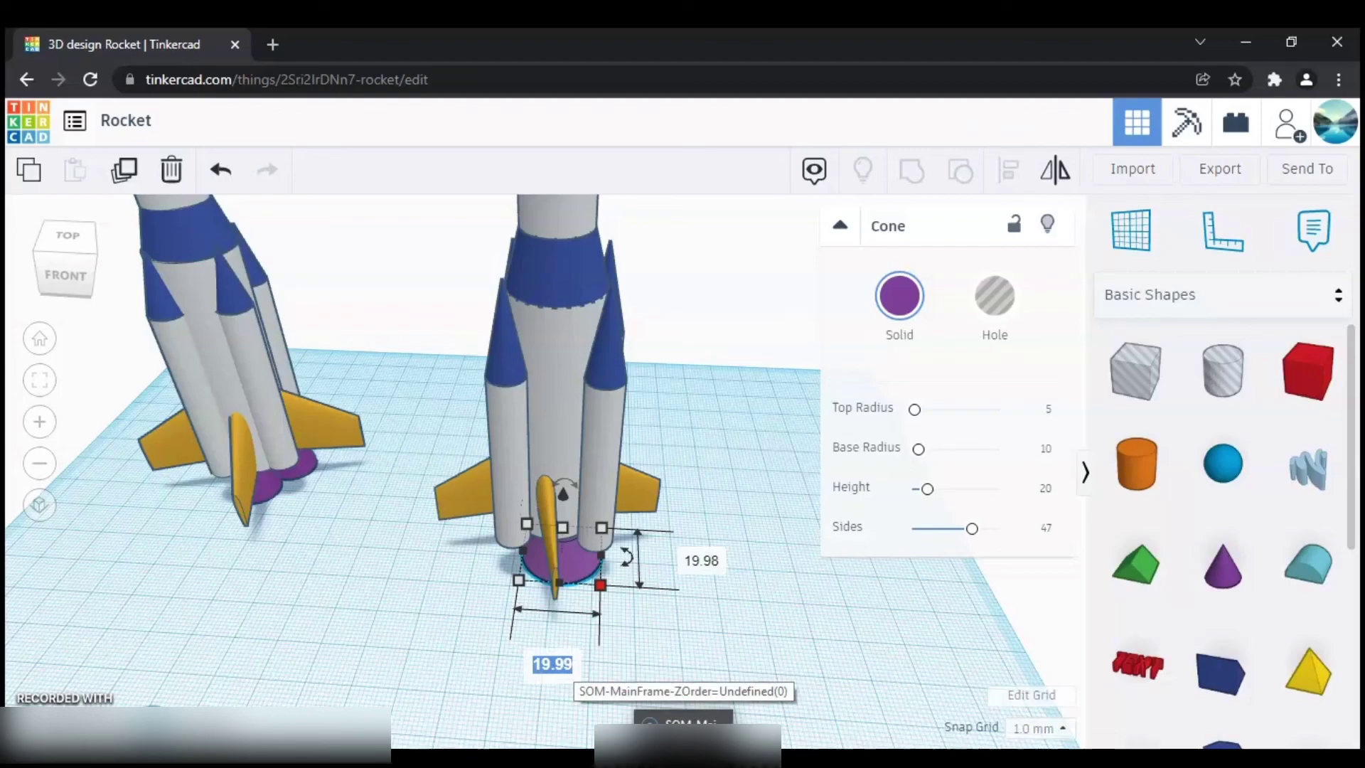
text(13)
click(695, 564)
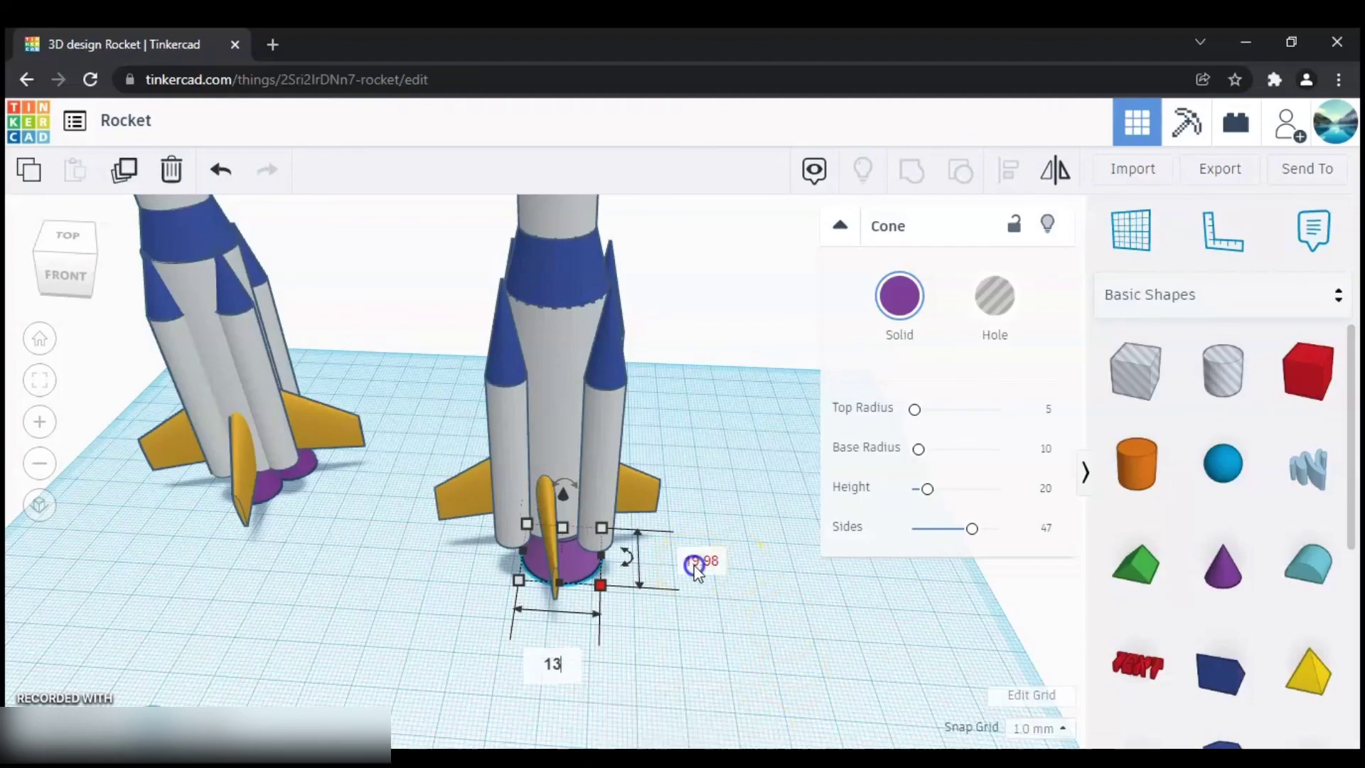
text(14)
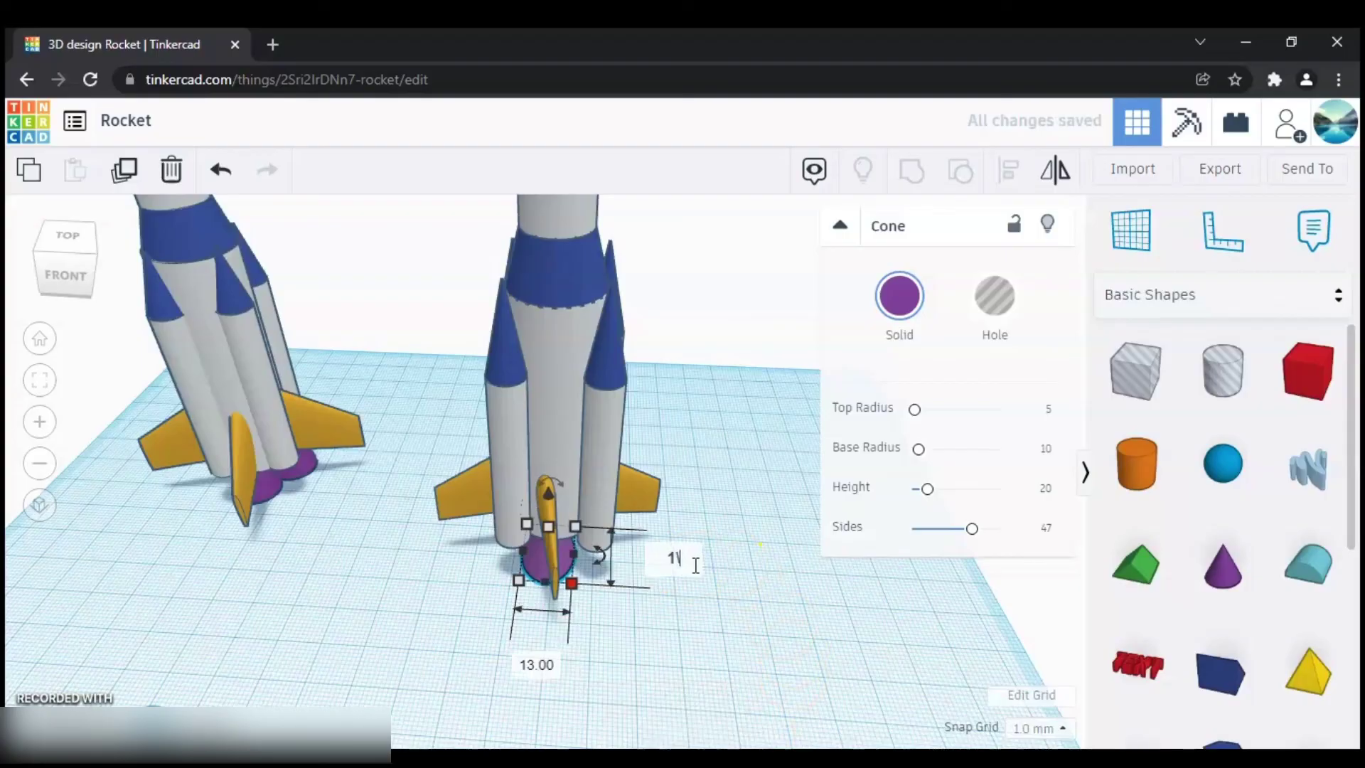
key(Return)
Duplicate the nozzle cone and orbit around to inspect the finished rocket.
right_drag(694, 565, 245, 375)
click(245, 376)
click(437, 430)
key(ctrl+d)
right_drag(604, 436, 677, 245)
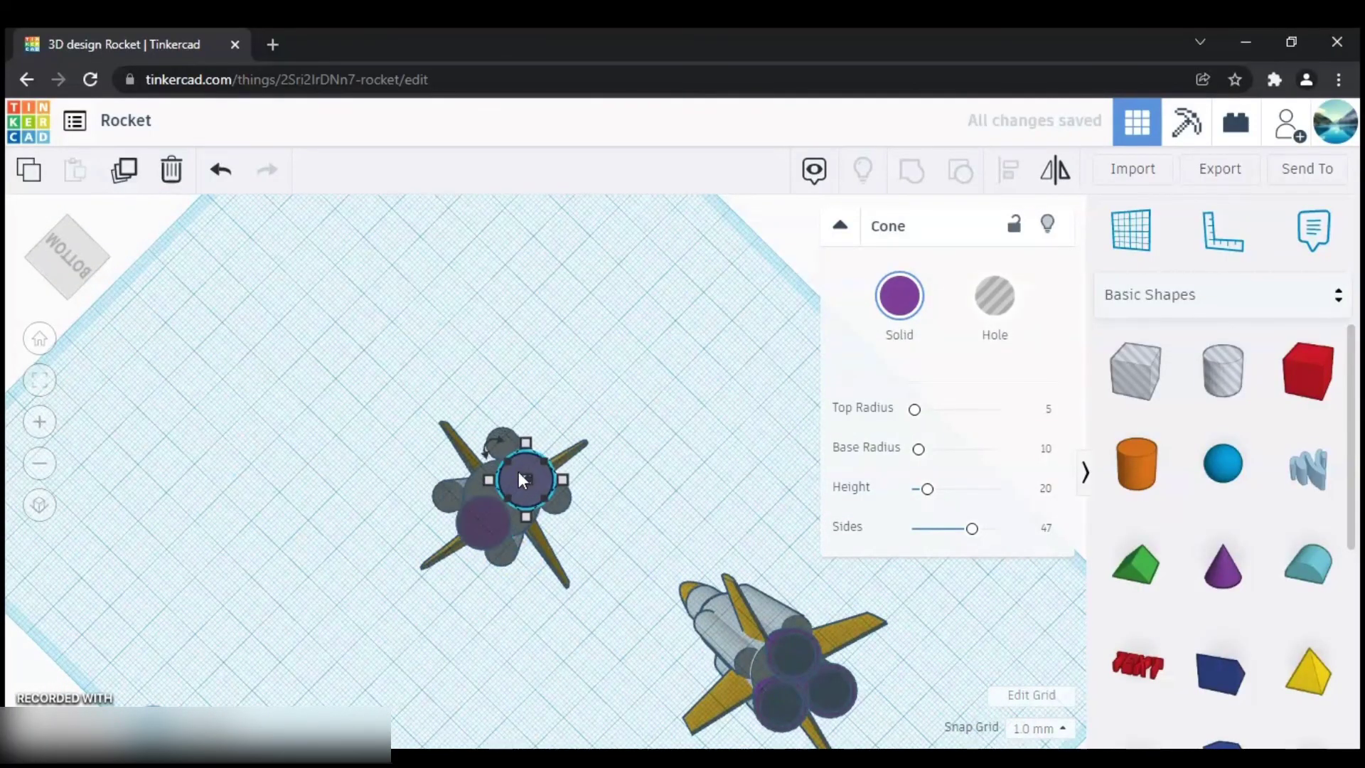
right_drag(426, 557, 468, 526)
click(468, 527)
right_drag(347, 570, 595, 436)
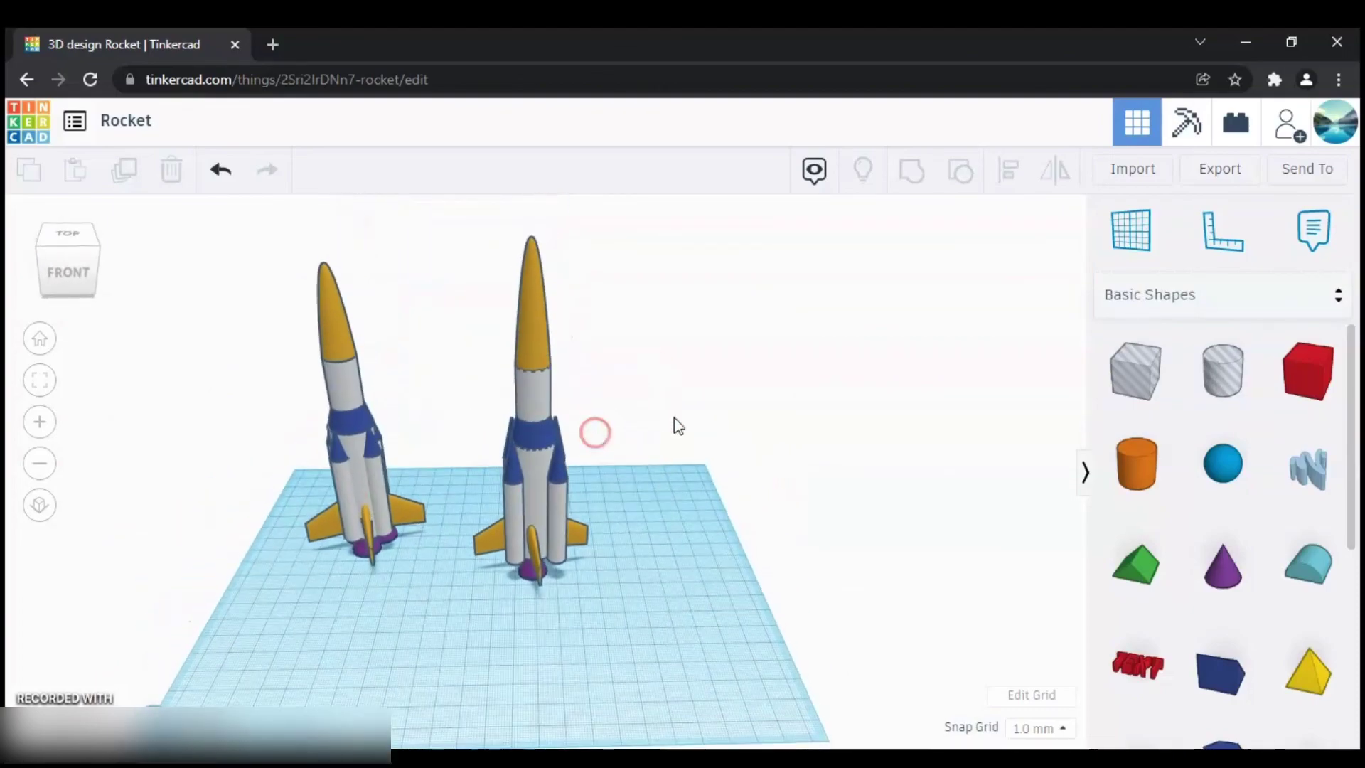